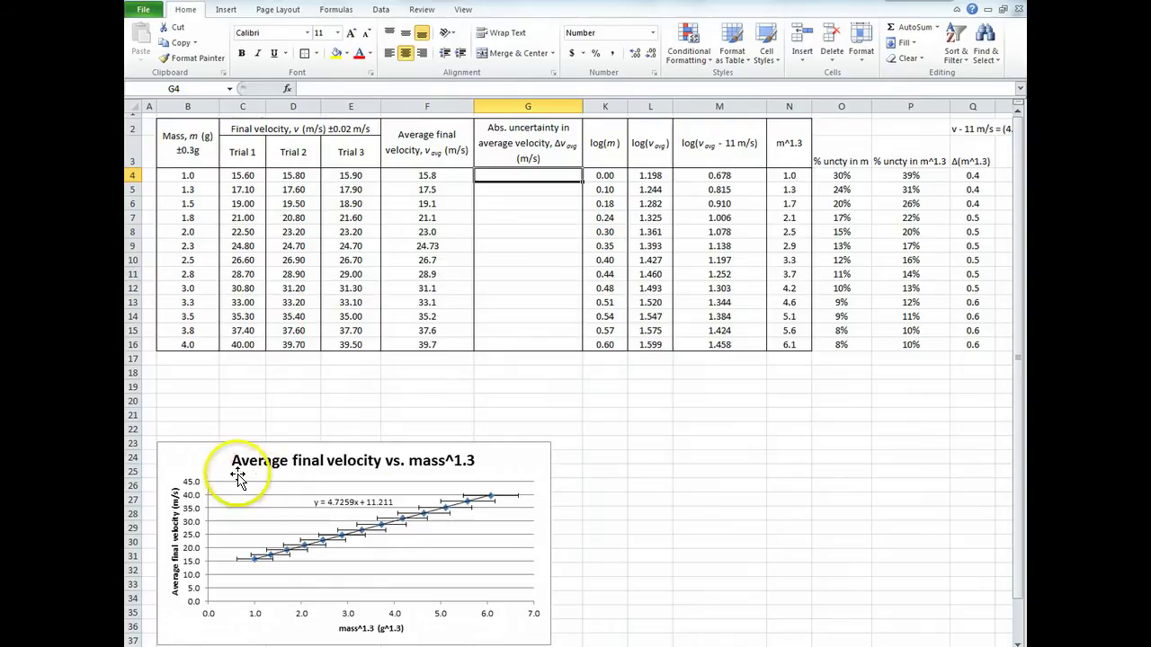
Nudge the velocity vs. mass^1.3 chart slightly up and left, then return to G4.
click(504, 464)
drag(503, 464, 500, 461)
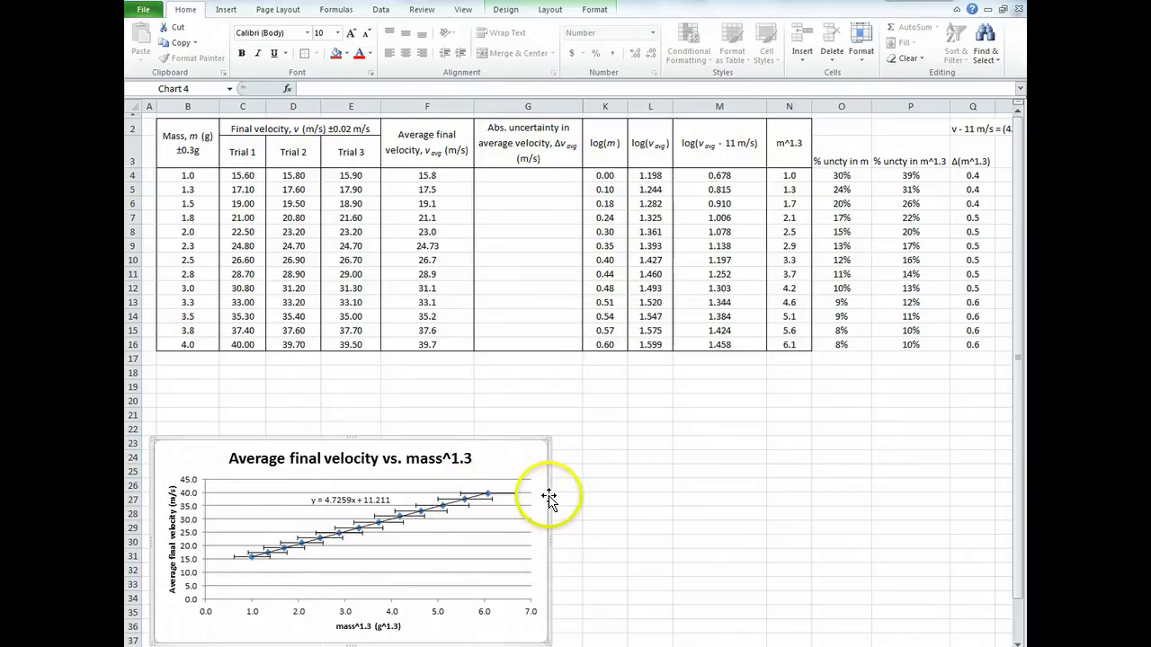
click(553, 176)
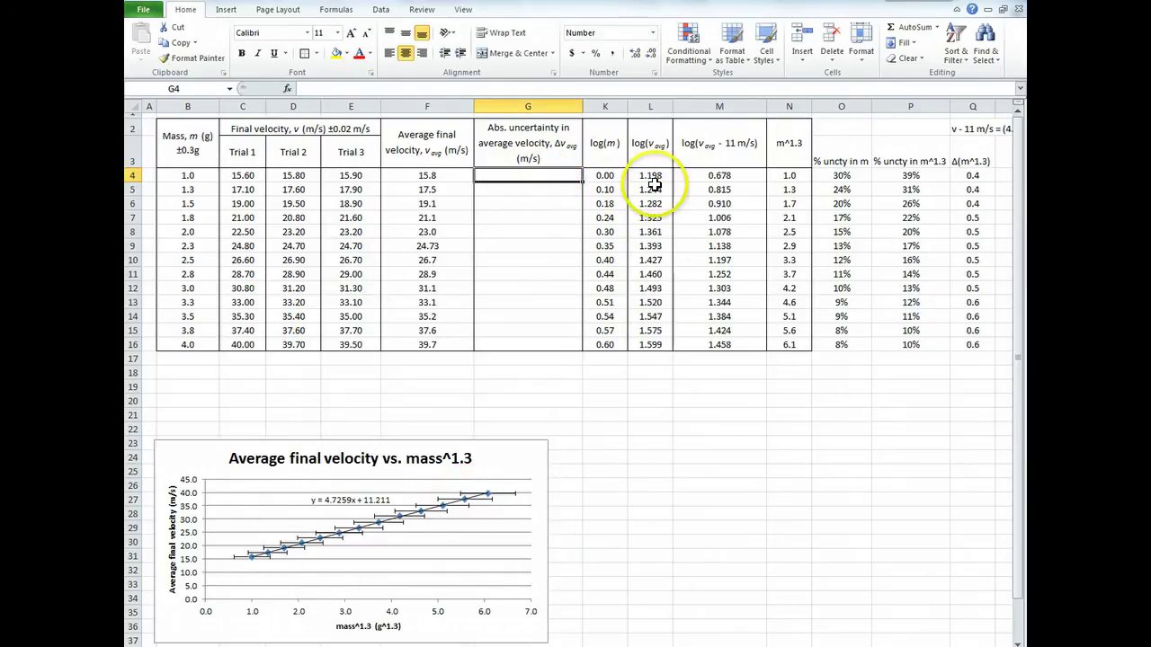
Review the mass, Trial 1–3 velocity and average velocity columns.
click(820, 151)
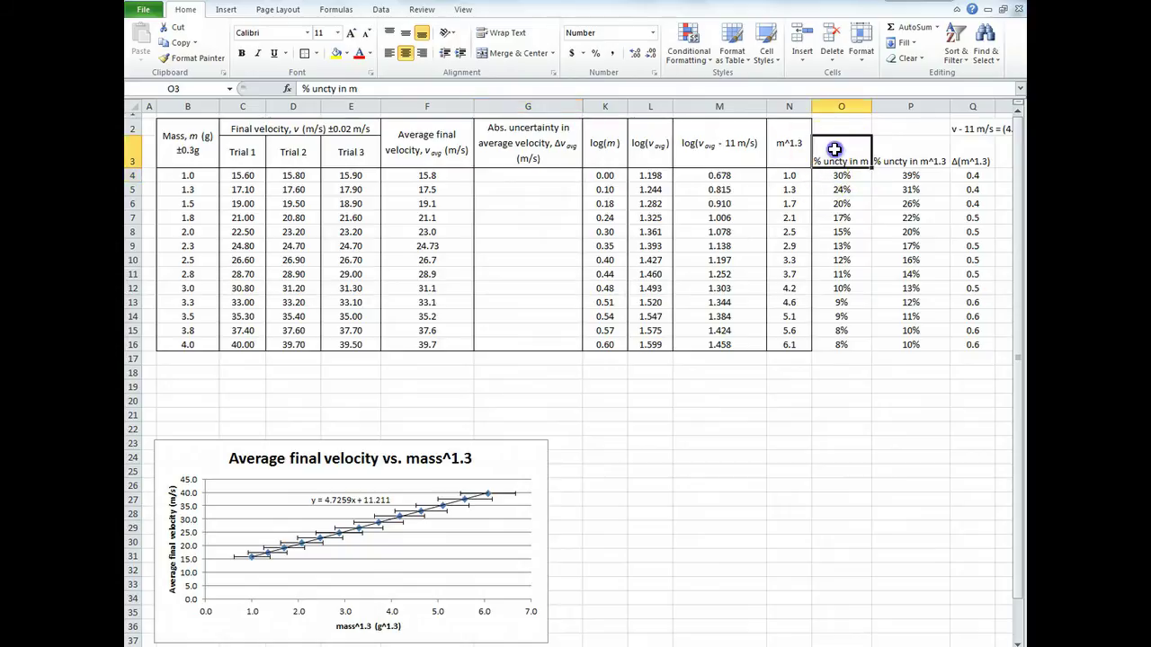
drag(162, 144, 174, 347)
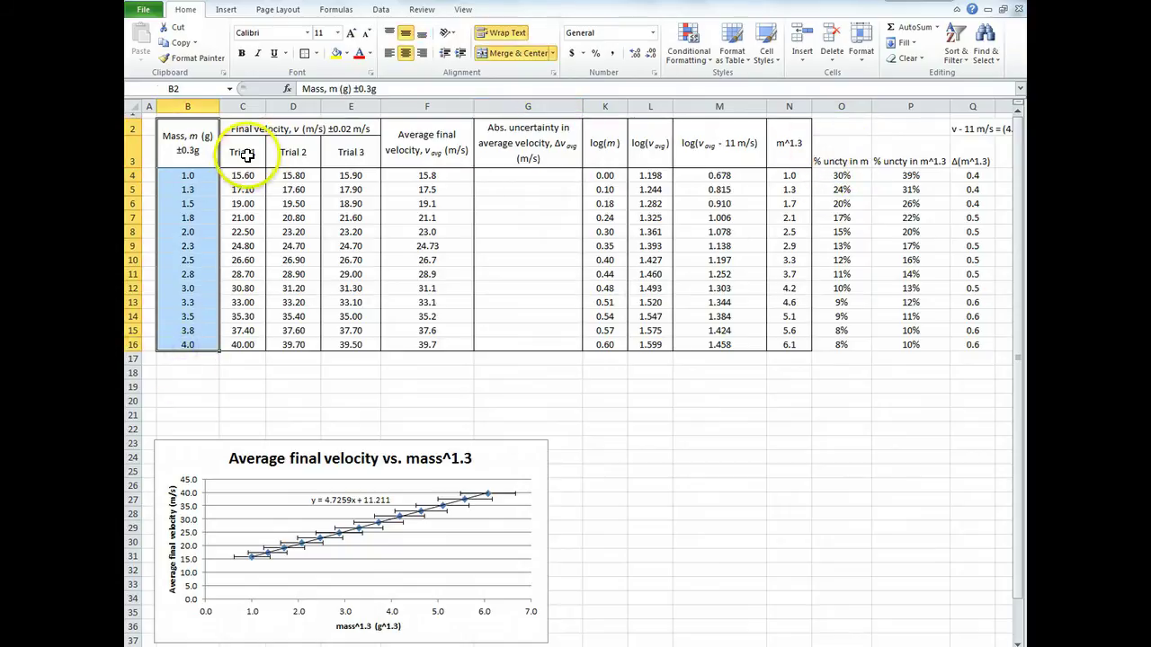
drag(243, 175, 342, 345)
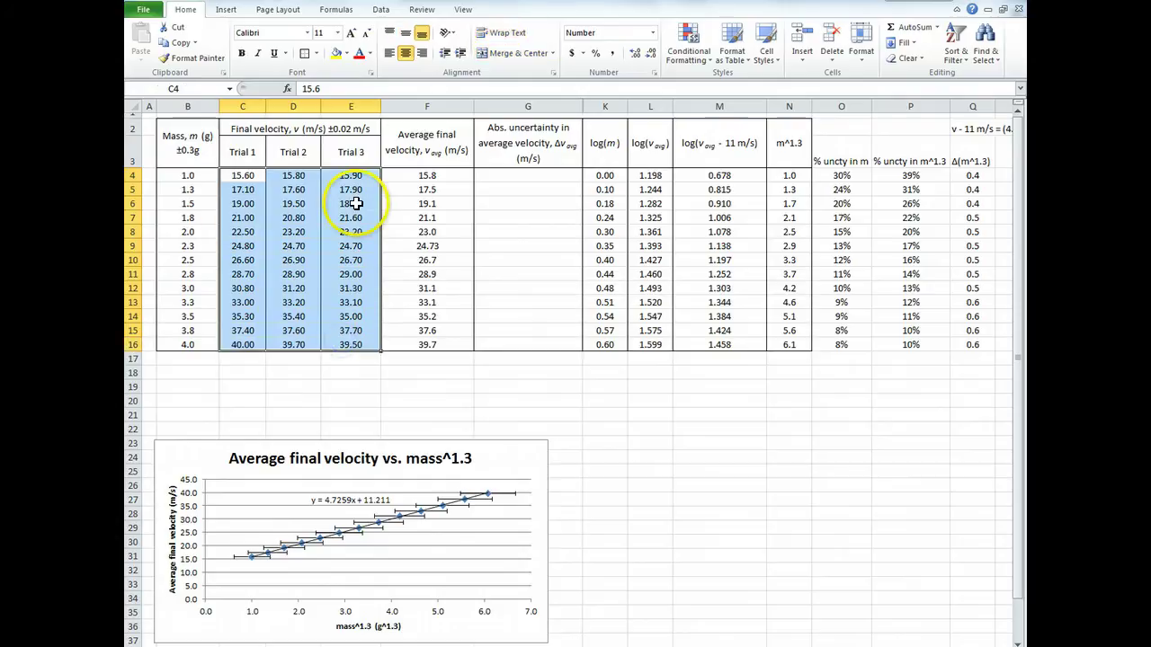
drag(239, 151, 335, 152)
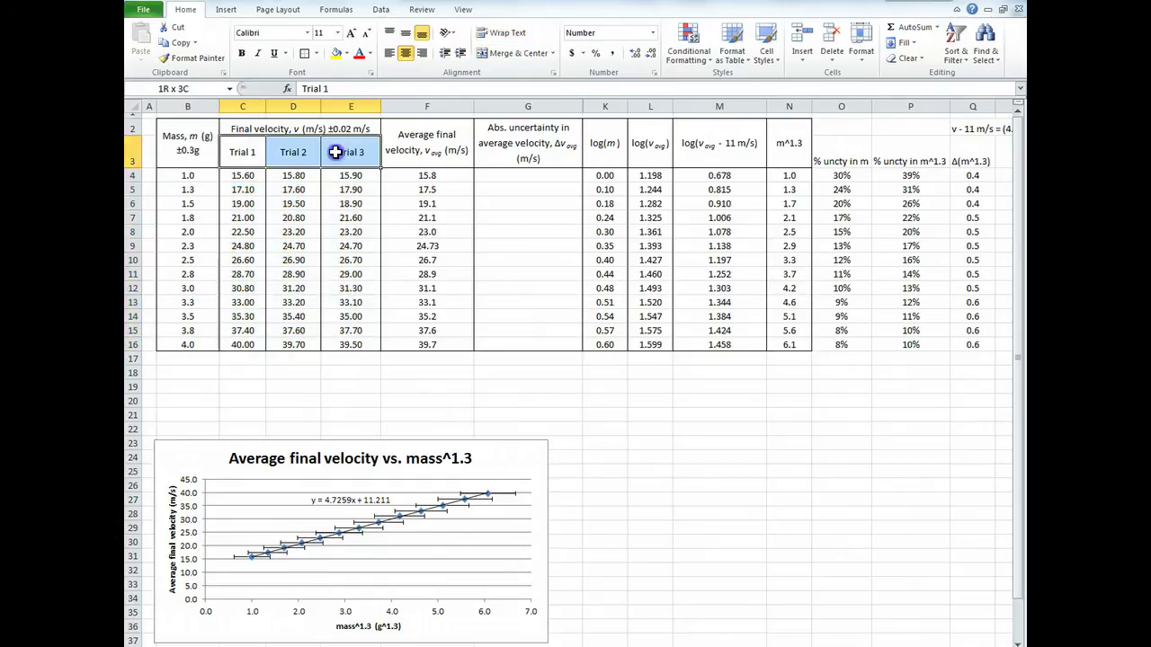
click(189, 177)
click(243, 175)
click(351, 174)
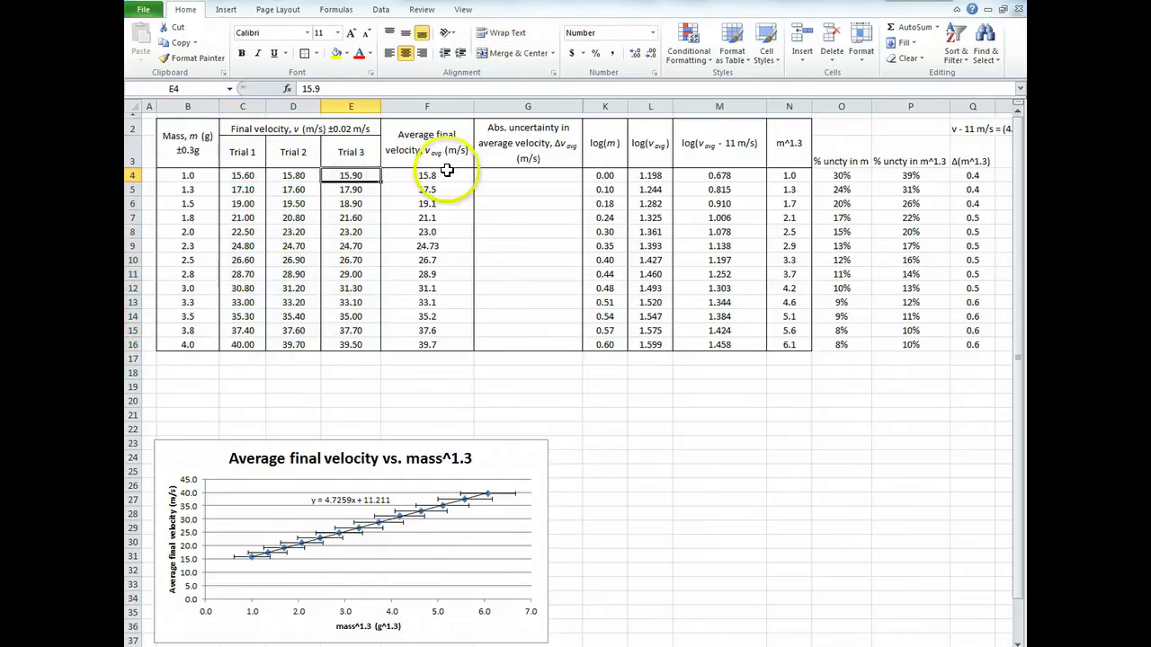
drag(447, 171, 448, 325)
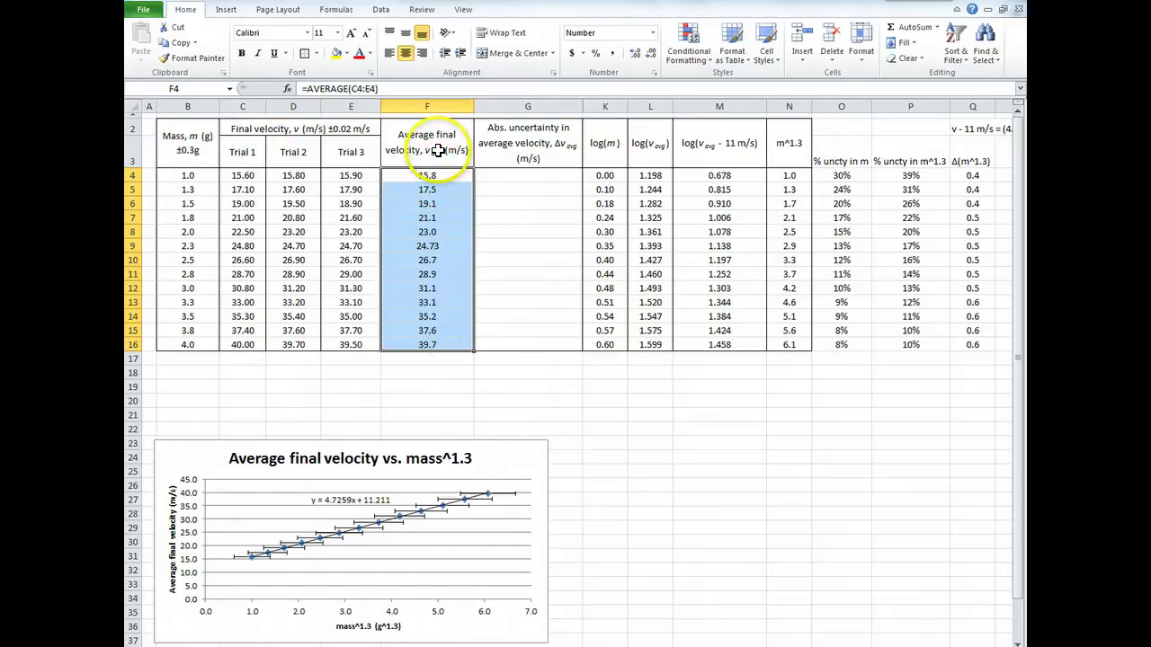
click(502, 180)
Inspect the log and mass^1.3 columns, including the mass^1.3 formula in N4.
drag(591, 173, 771, 340)
click(790, 174)
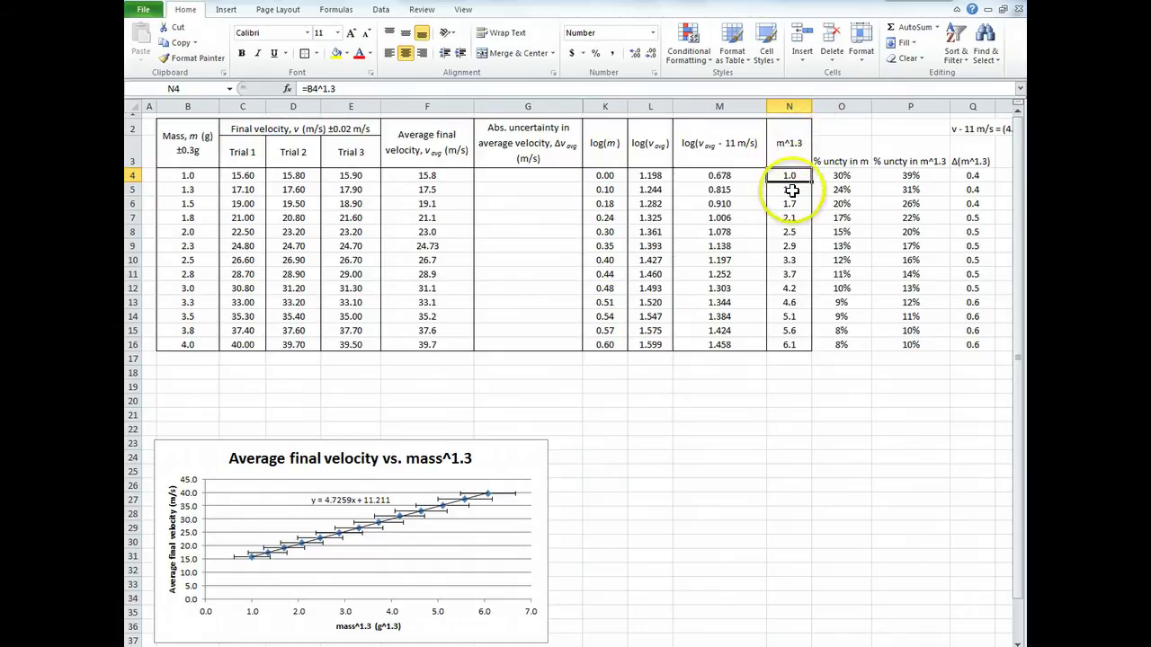
drag(791, 177, 792, 342)
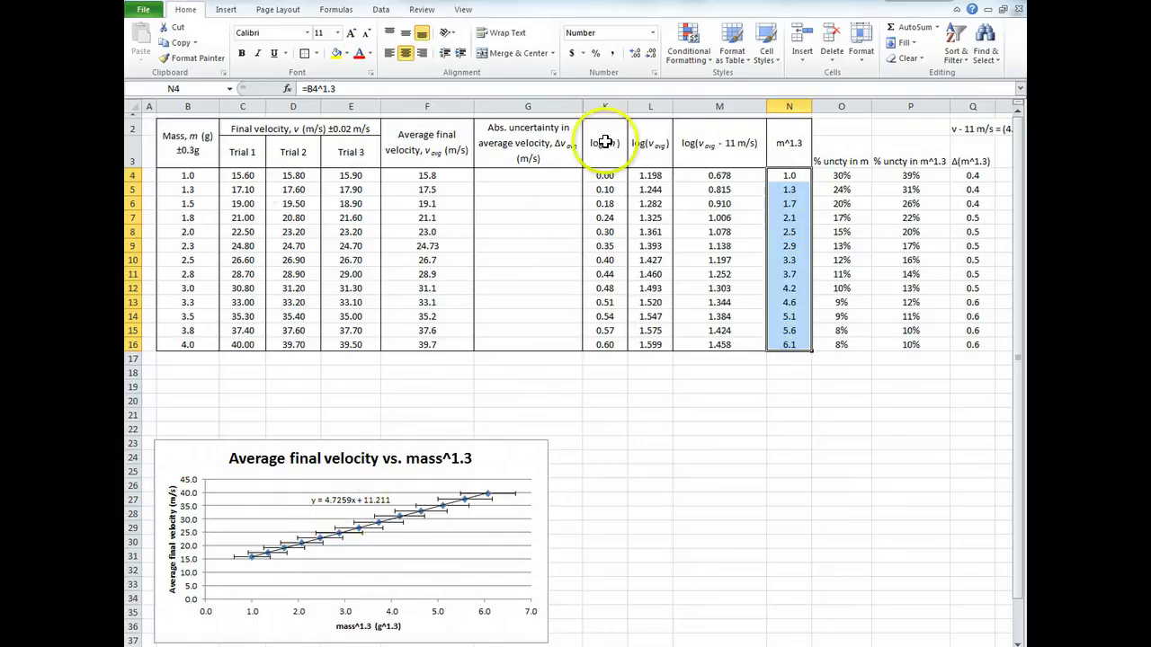
drag(187, 175, 180, 342)
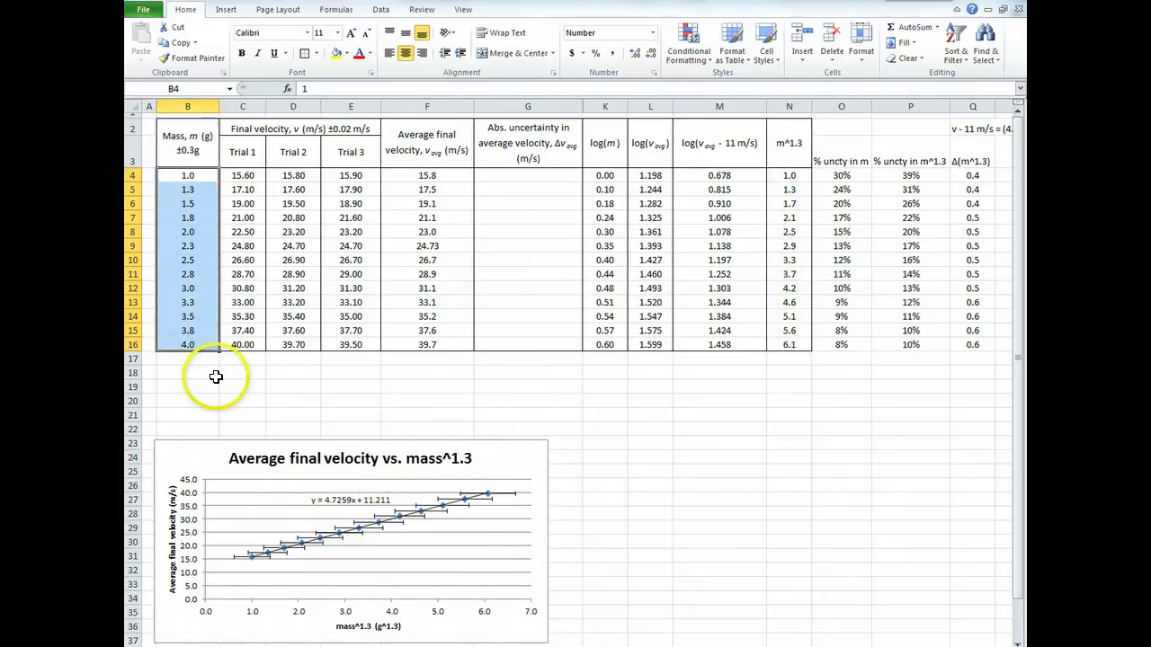
drag(791, 175, 797, 351)
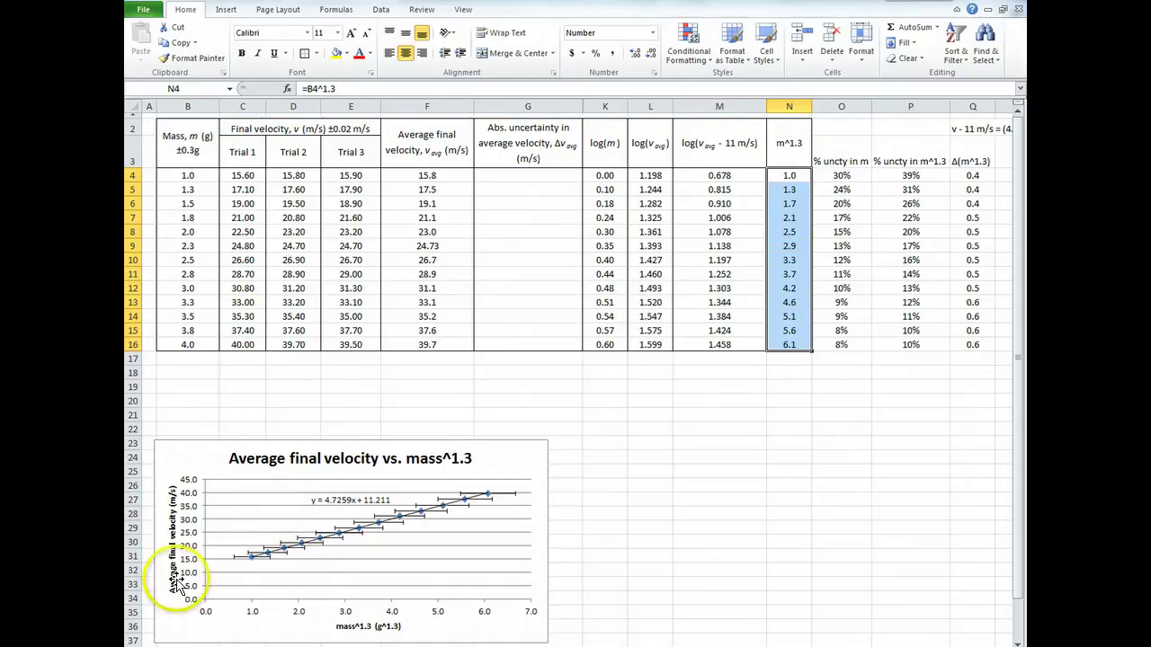
click(500, 177)
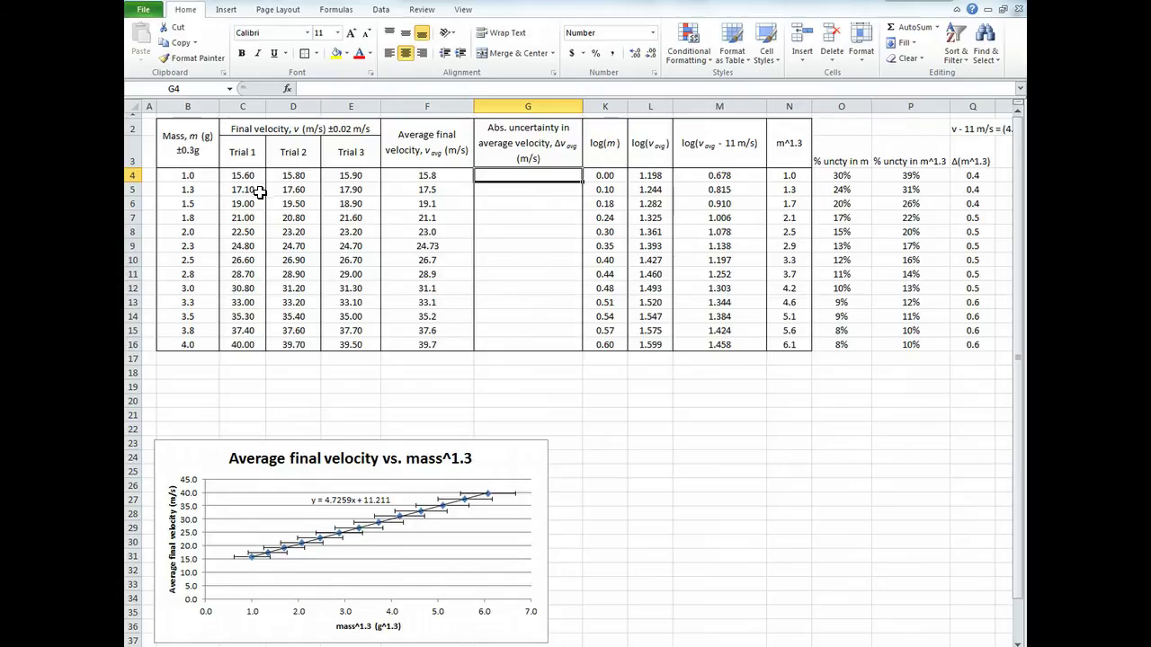
Start G4's formula with MAX(C4:E4) over the three trial velocities.
text(=)
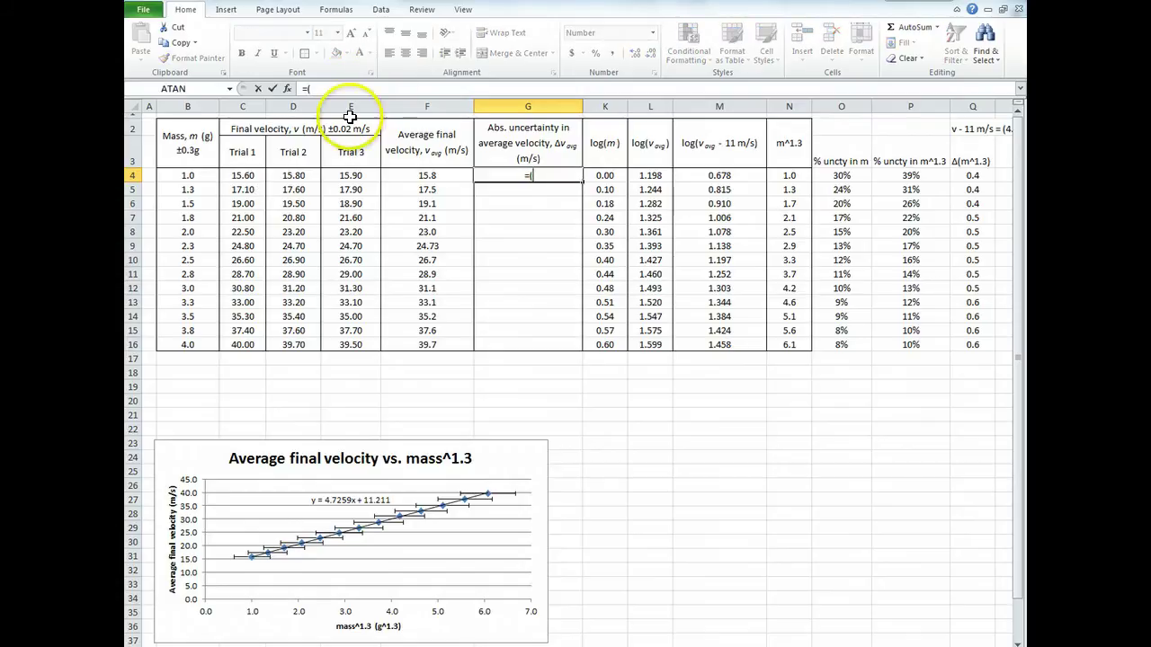
text(()
click(360, 177)
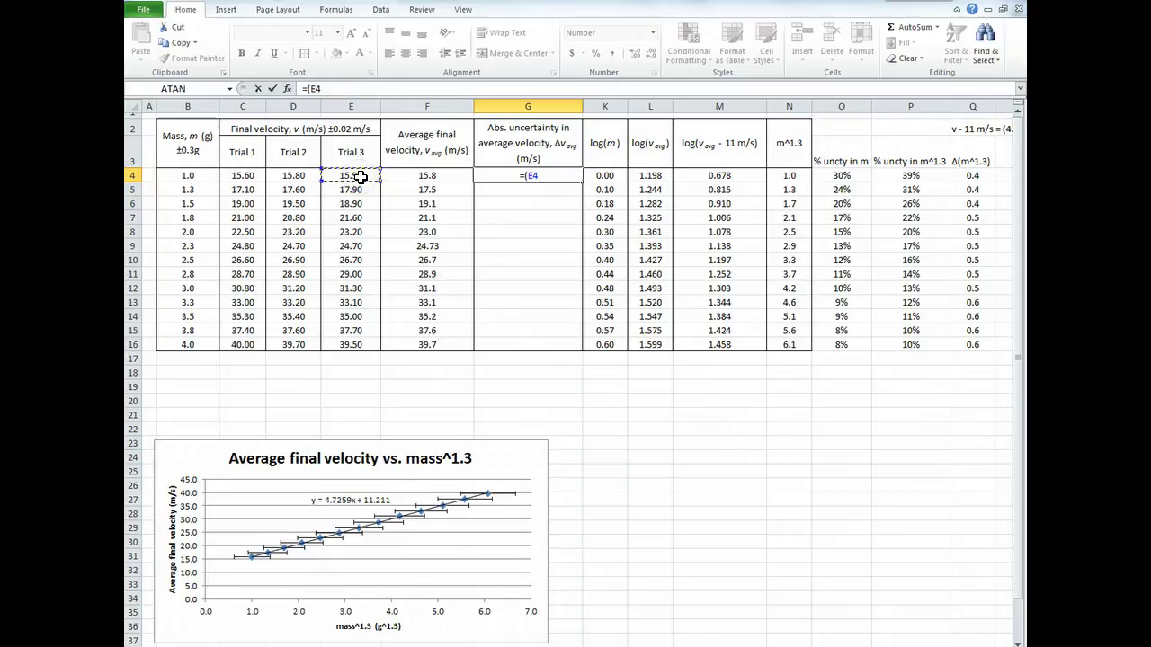
text(-)
click(245, 175)
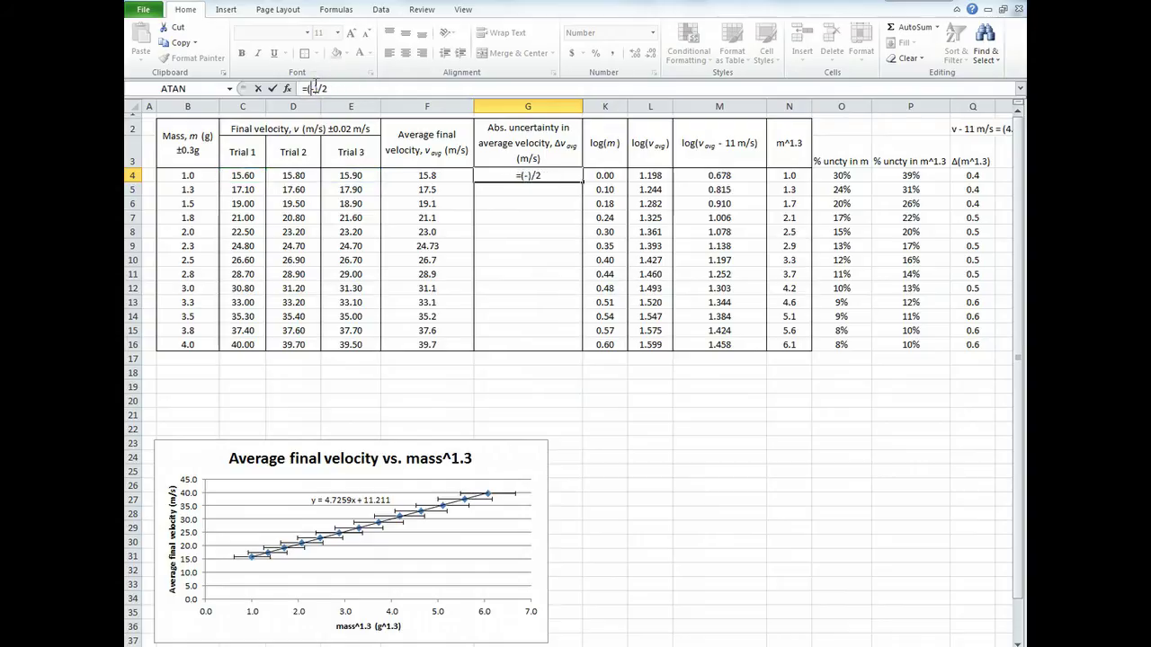
click(358, 177)
text(max)
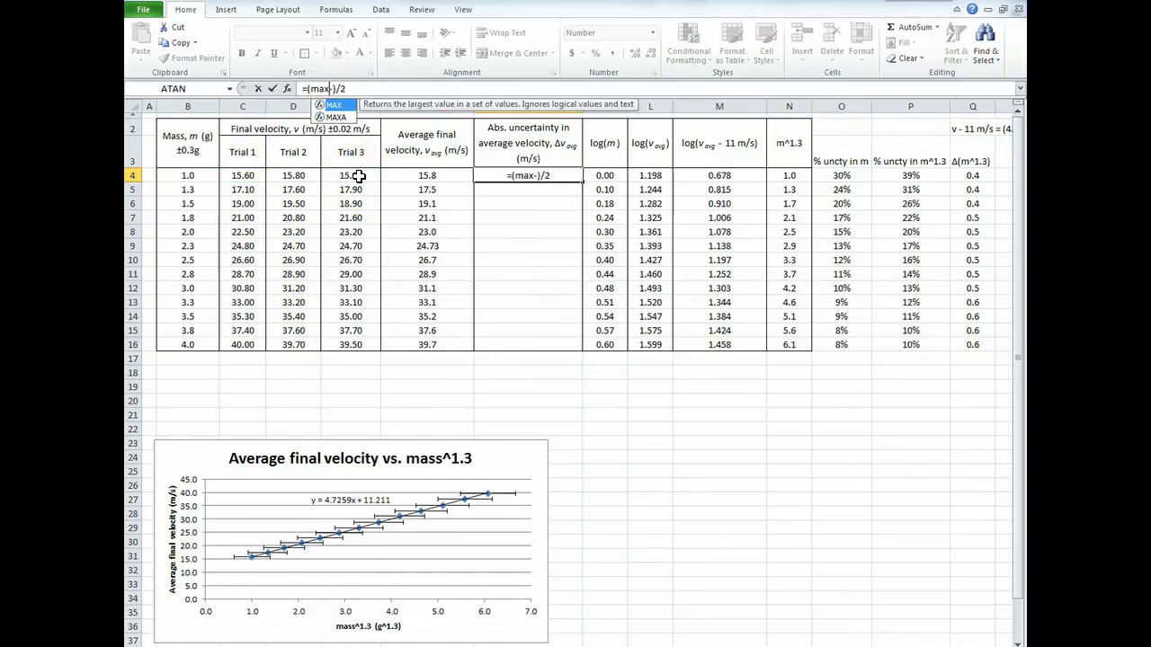
text(())
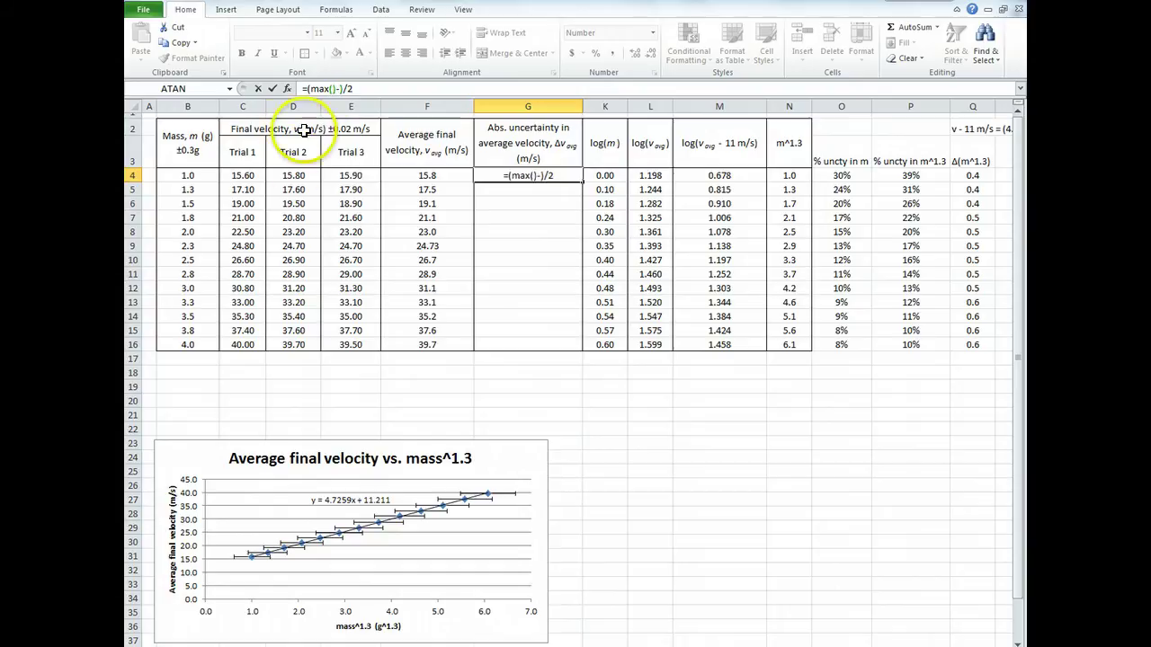
click(334, 89)
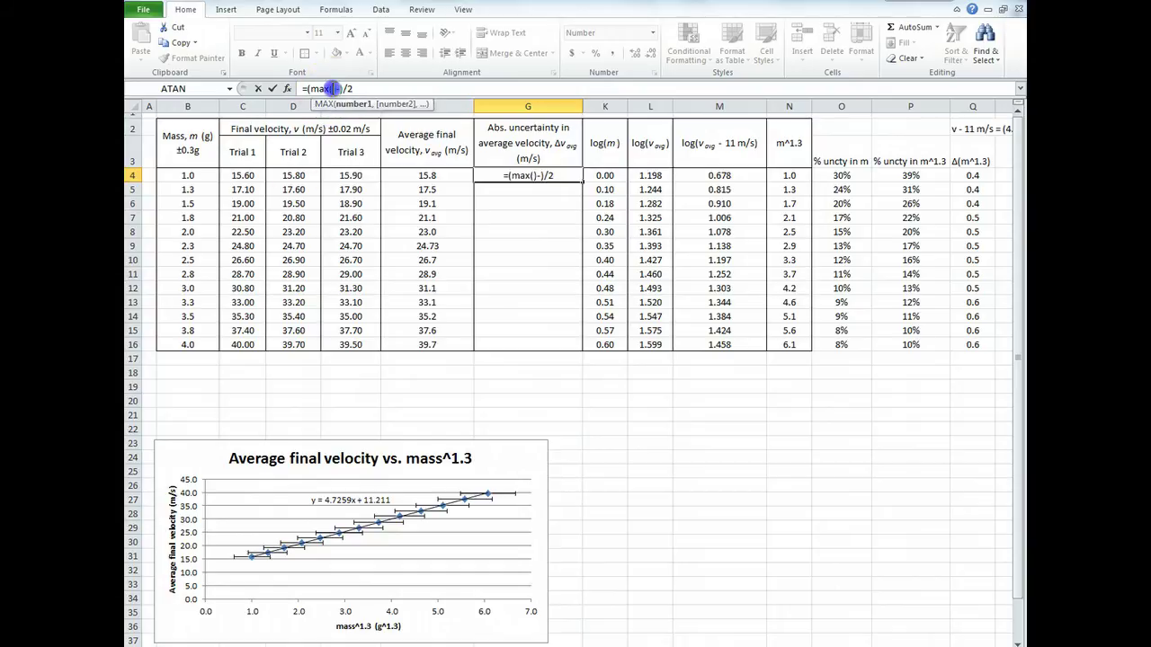
drag(362, 174, 260, 180)
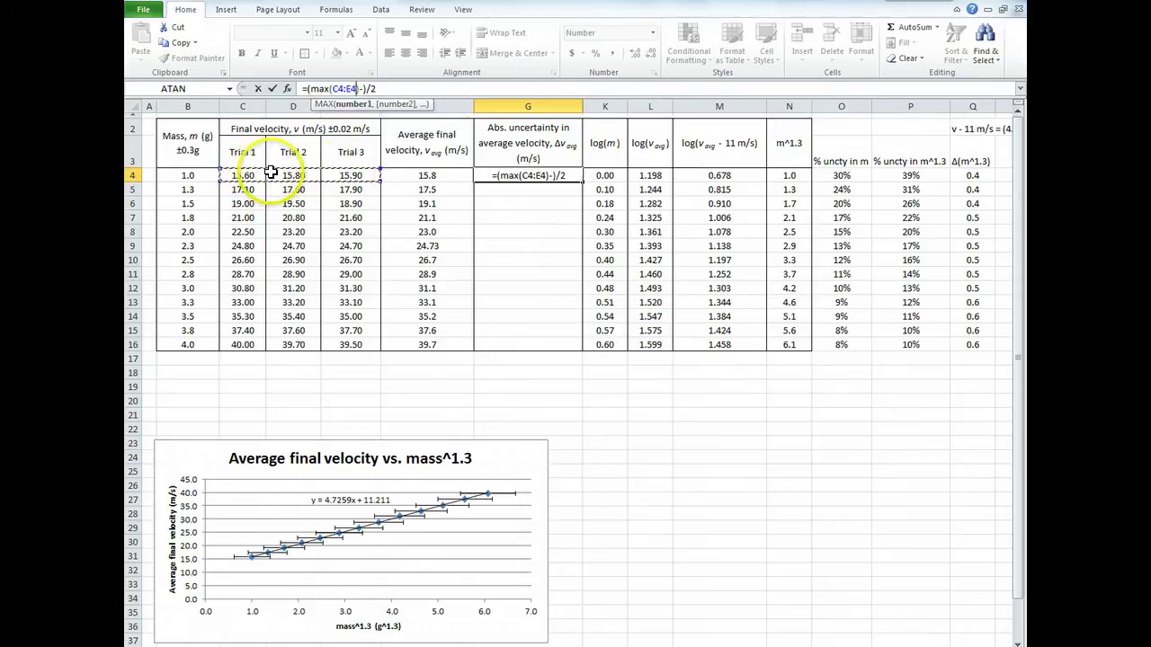
click(362, 88)
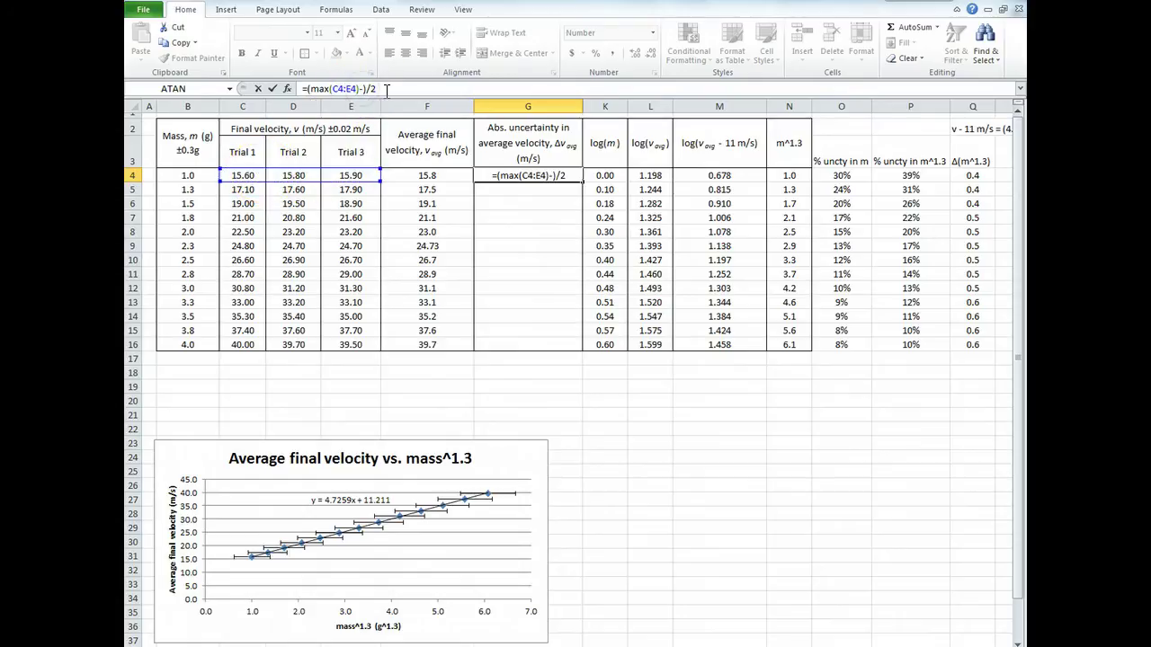
Subtract MIN(C4:E4) and enter the formula, giving 0.2 in G4.
text(min())
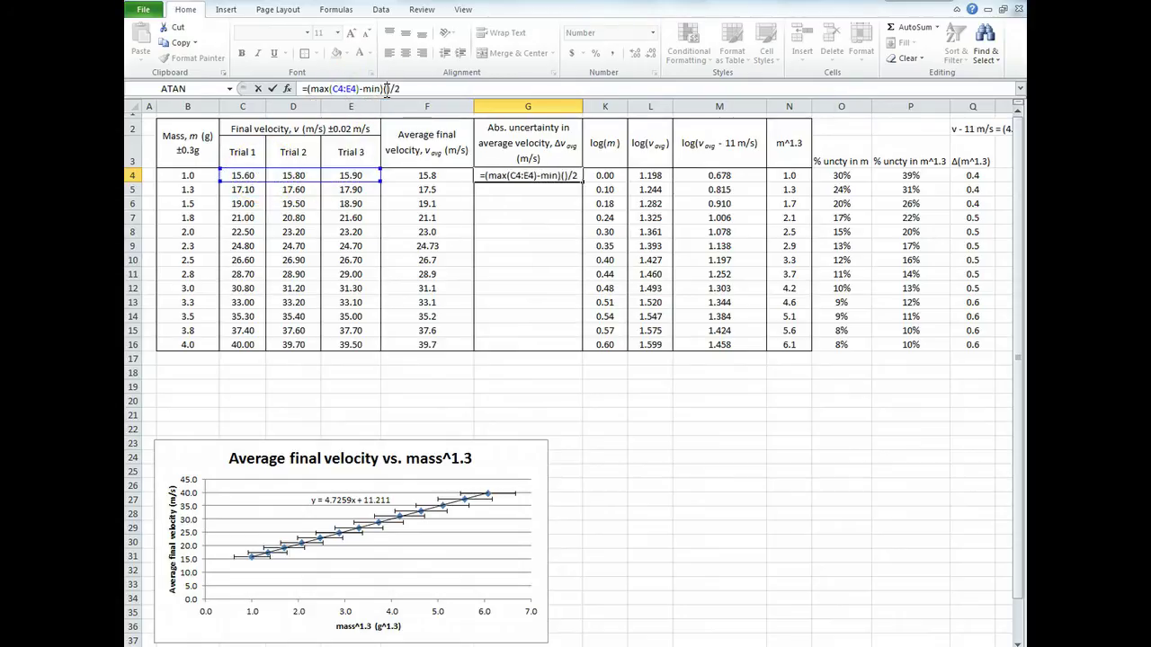
key(Left)
text(()
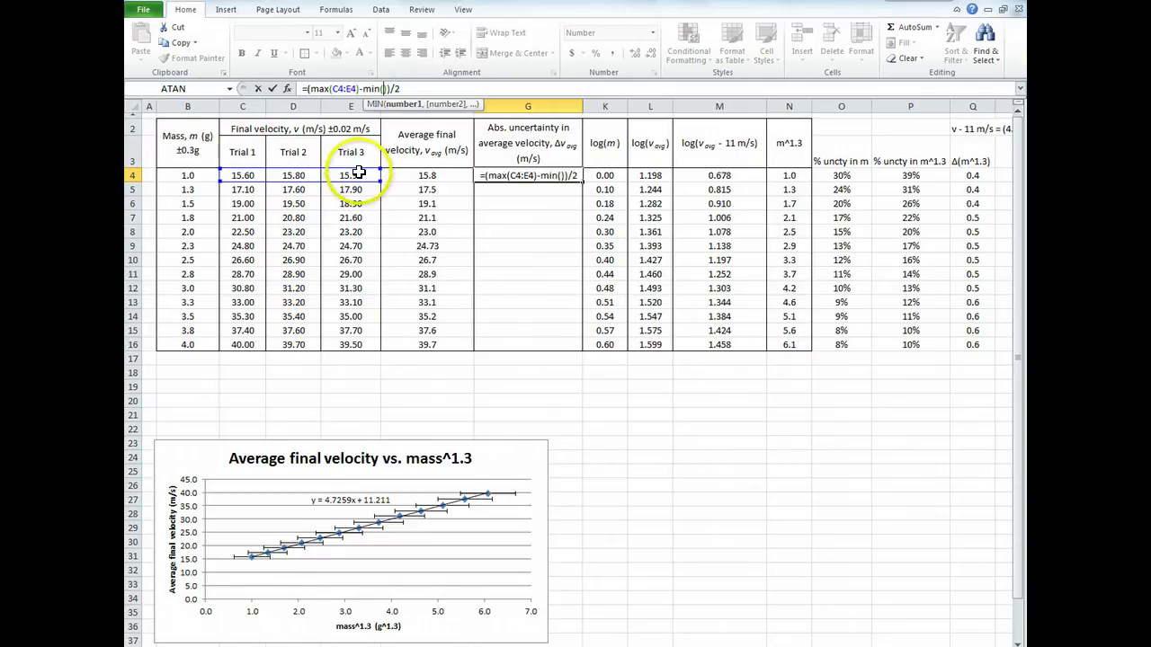
drag(353, 175, 242, 171)
key(Return)
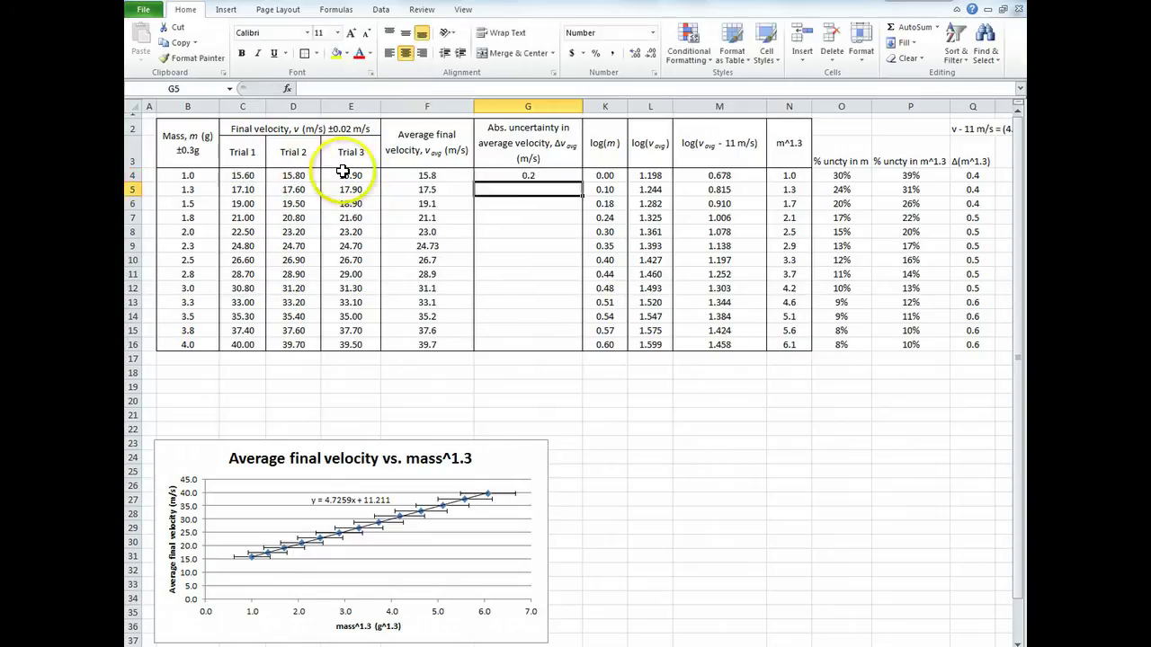
Fill the G4 uncertainty formula down through G16.
click(537, 177)
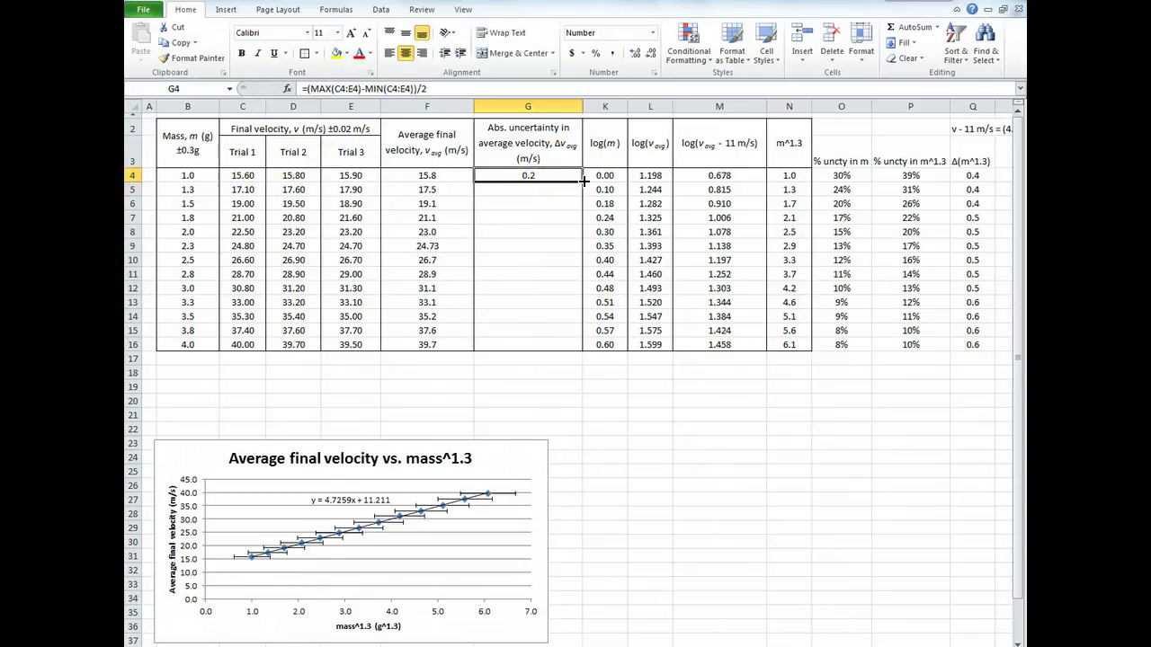
click(578, 343)
drag(578, 340, 583, 350)
click(573, 332)
drag(538, 177, 544, 347)
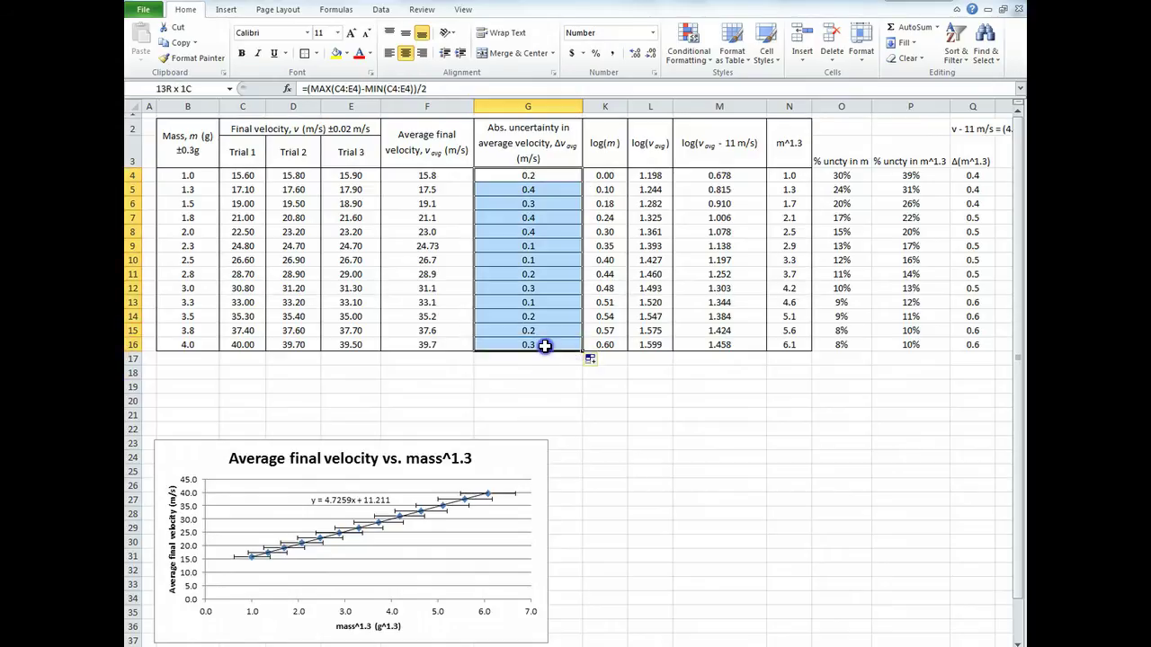
Check the border options for the uncertainty column but leave it without borders.
click(316, 53)
click(208, 154)
click(316, 53)
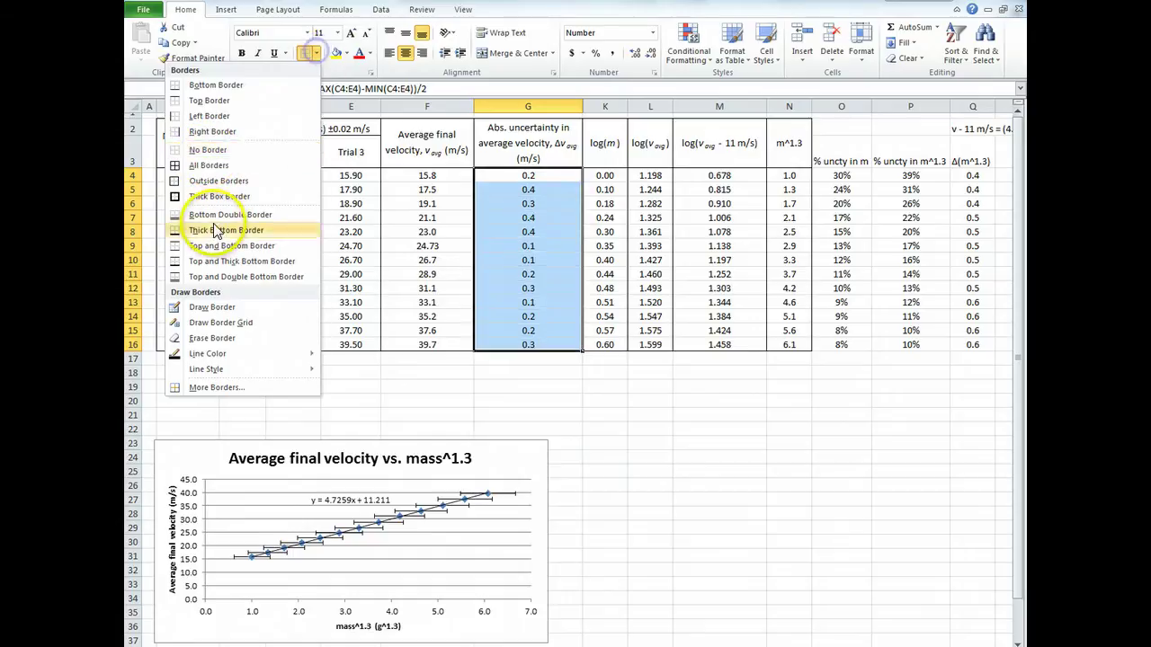
click(538, 232)
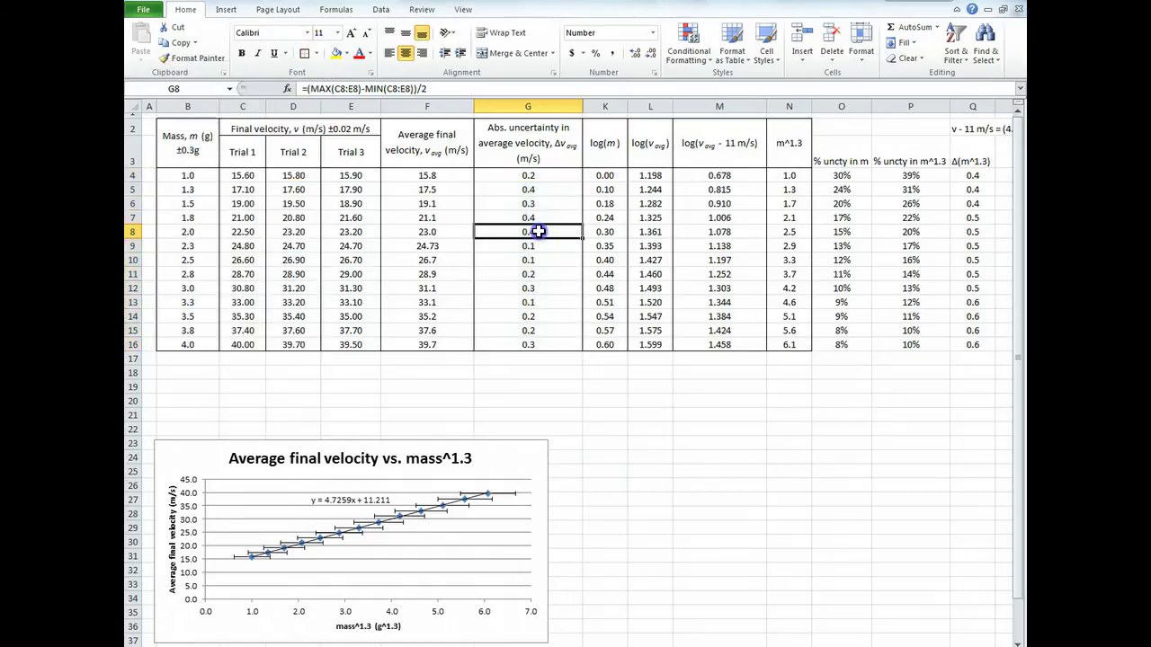
Show the uncertainties G4:G16 to two decimal places.
click(533, 176)
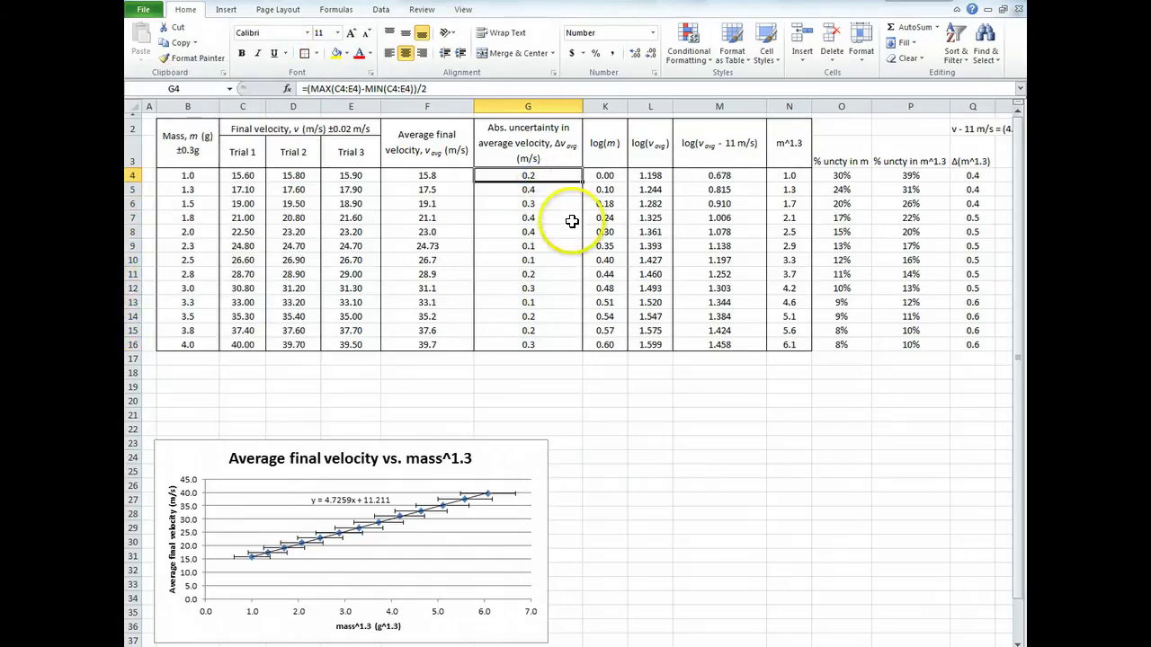
key(ctrl+shift+Down)
click(652, 54)
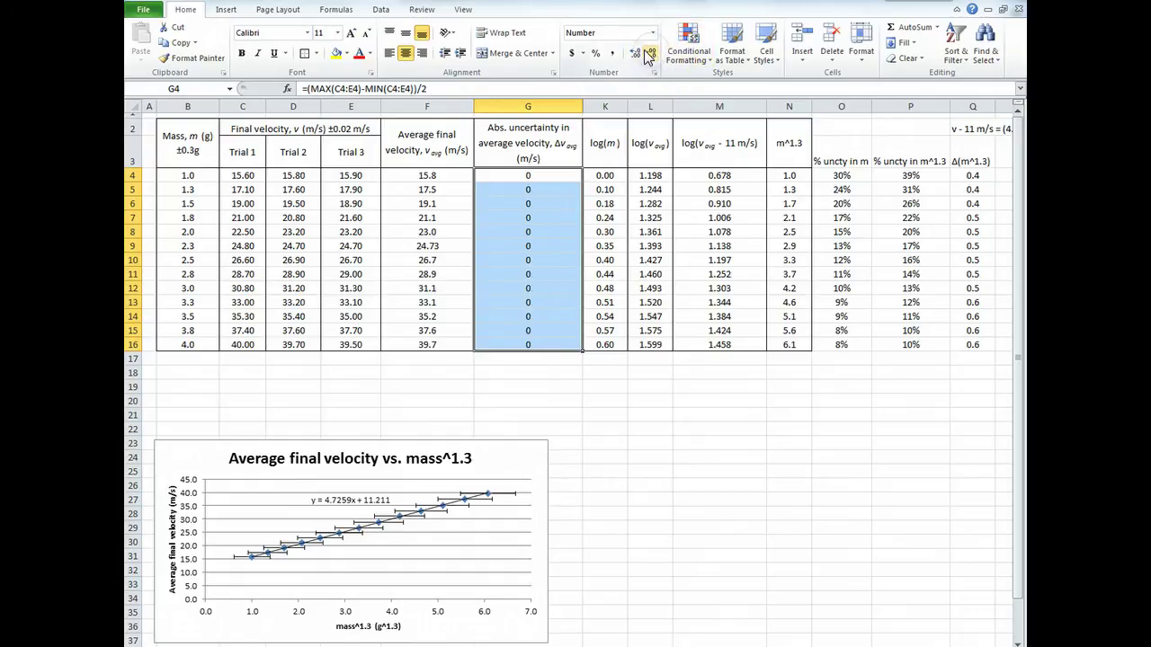
click(635, 54)
click(634, 54)
Show the average velocities in F4:F16 to three decimal places.
click(432, 174)
key(ctrl+shift+Down)
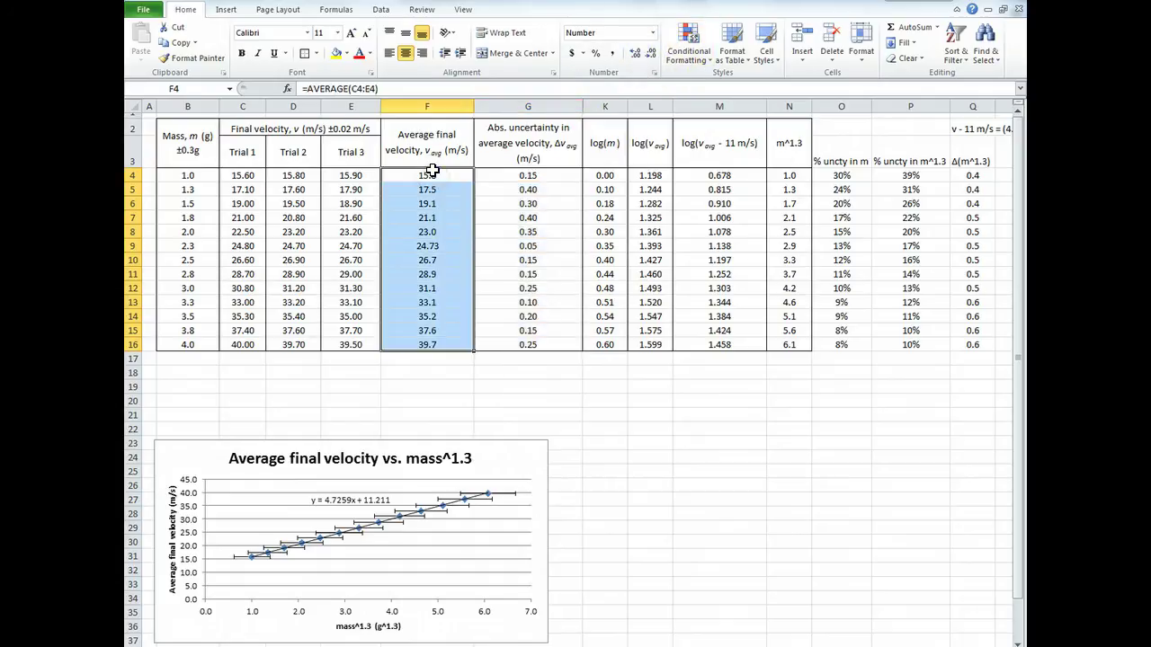
click(635, 54)
click(635, 54)
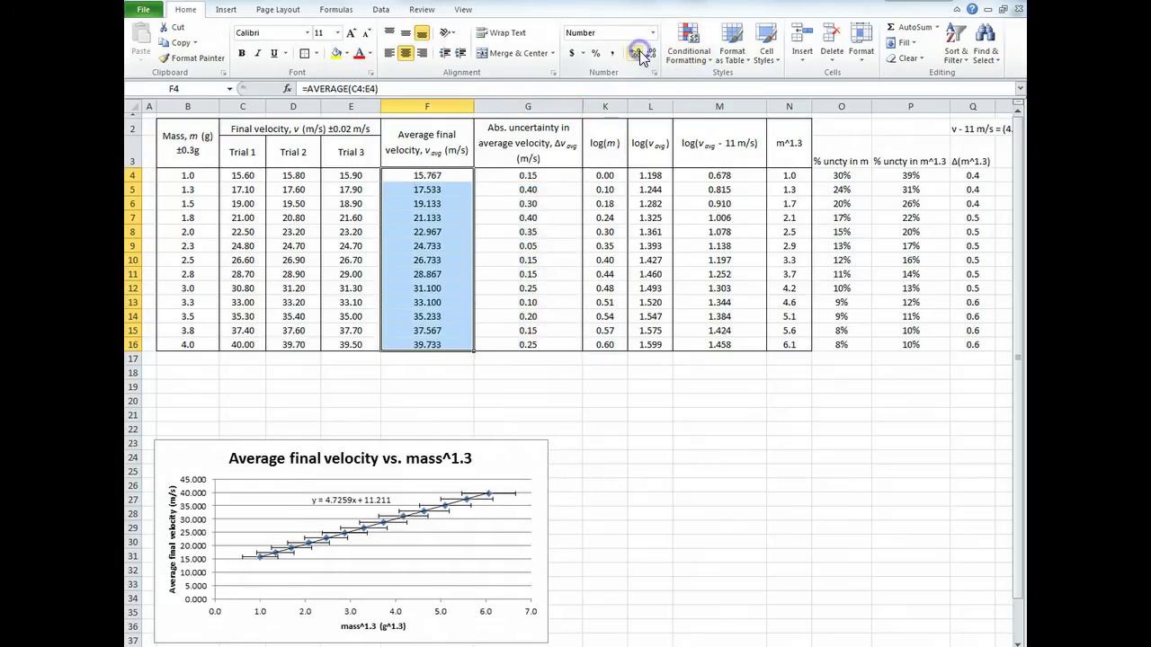
click(555, 174)
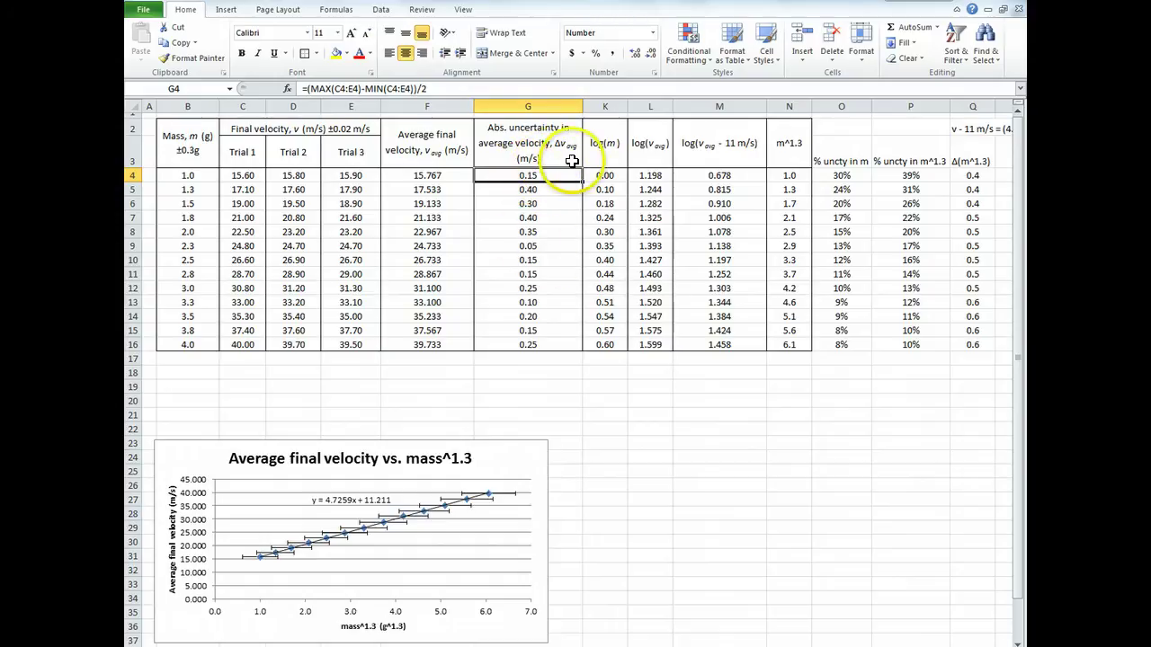
Review the formulas in columns F, G and the log(m) column K.
key(ctrl+shift+Down)
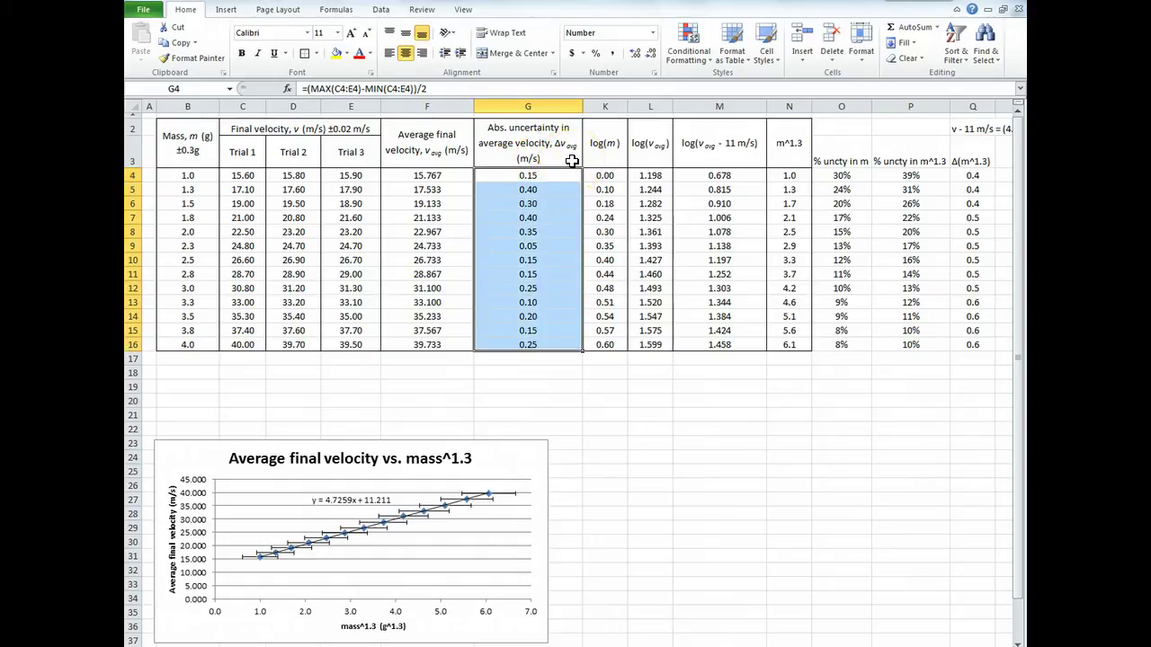
key(Left)
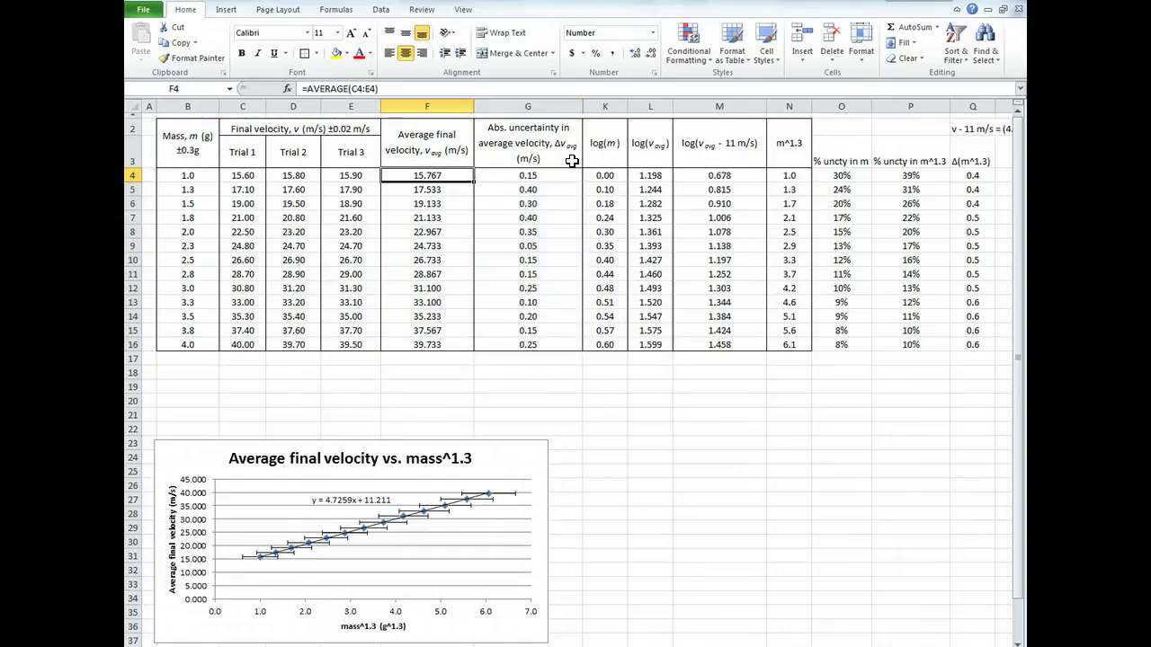
key(Right)
key(Right)
key(Left)
key(ctrl+shift+Down)
key(Right)
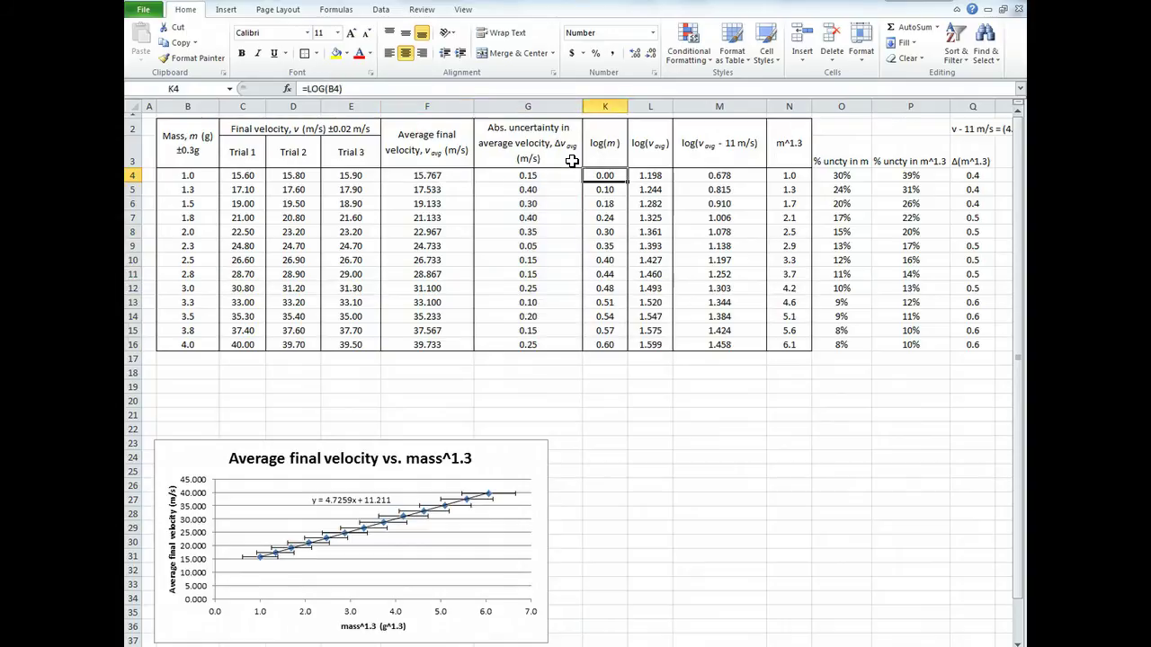
key(Left)
key(ctrl+shift+Down)
key(Left)
key(Right)
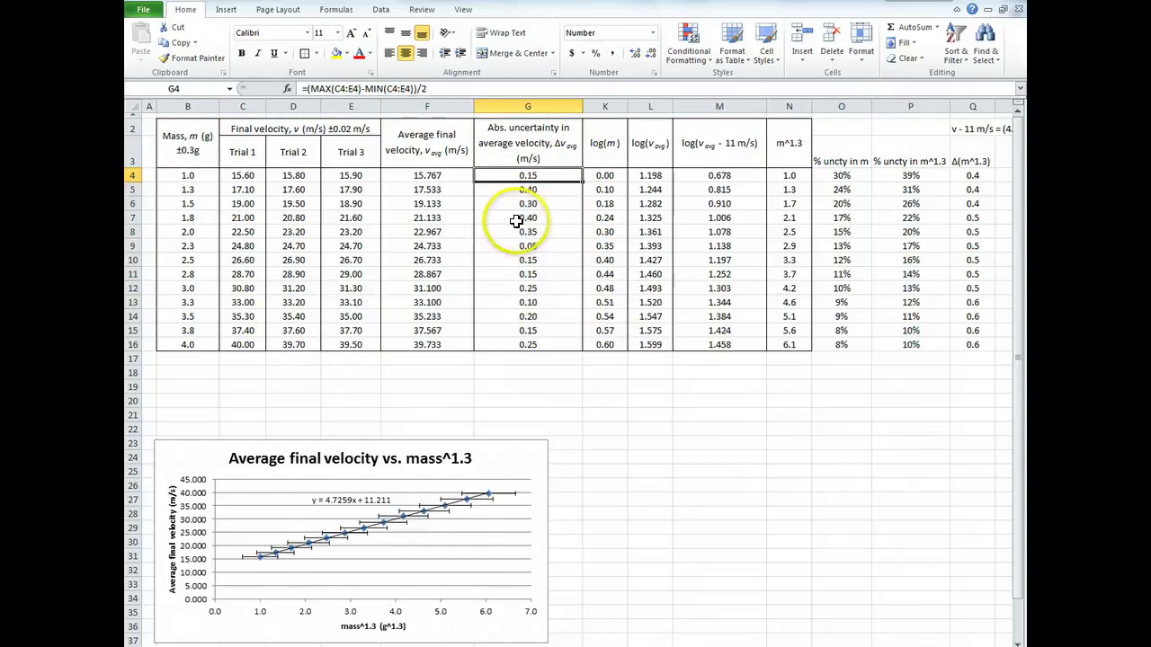
Round uncertainties G4 to G8 to one decimal, keeping G9 at 0.05.
click(636, 54)
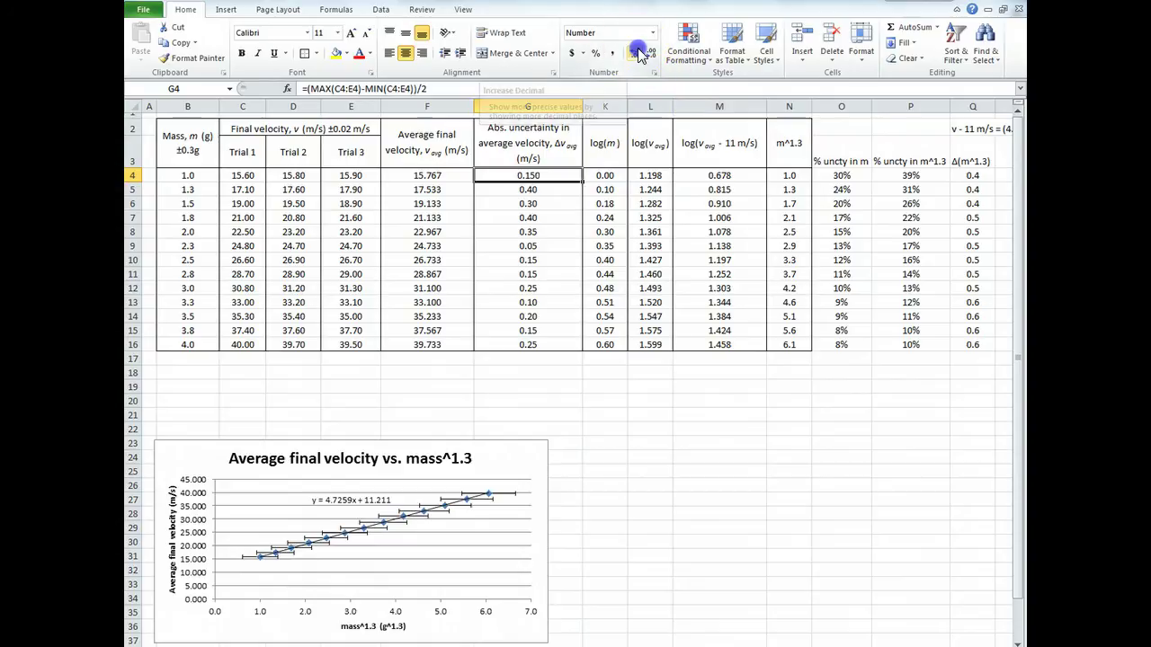
click(654, 56)
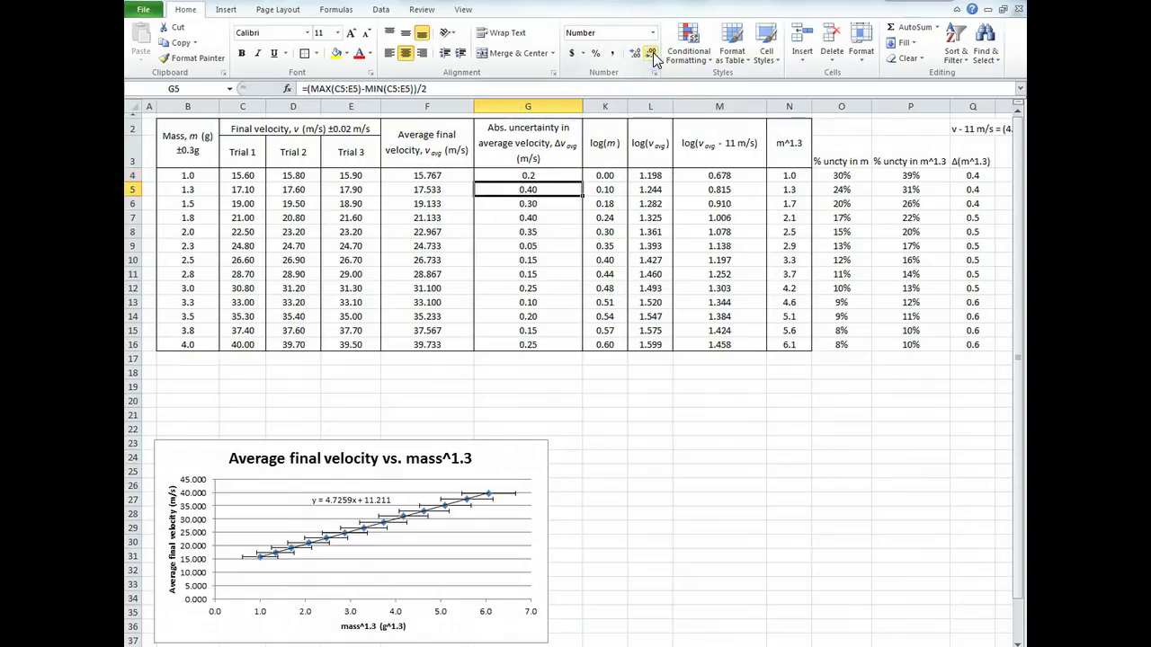
key(shift+Down)
key(shift+Down)
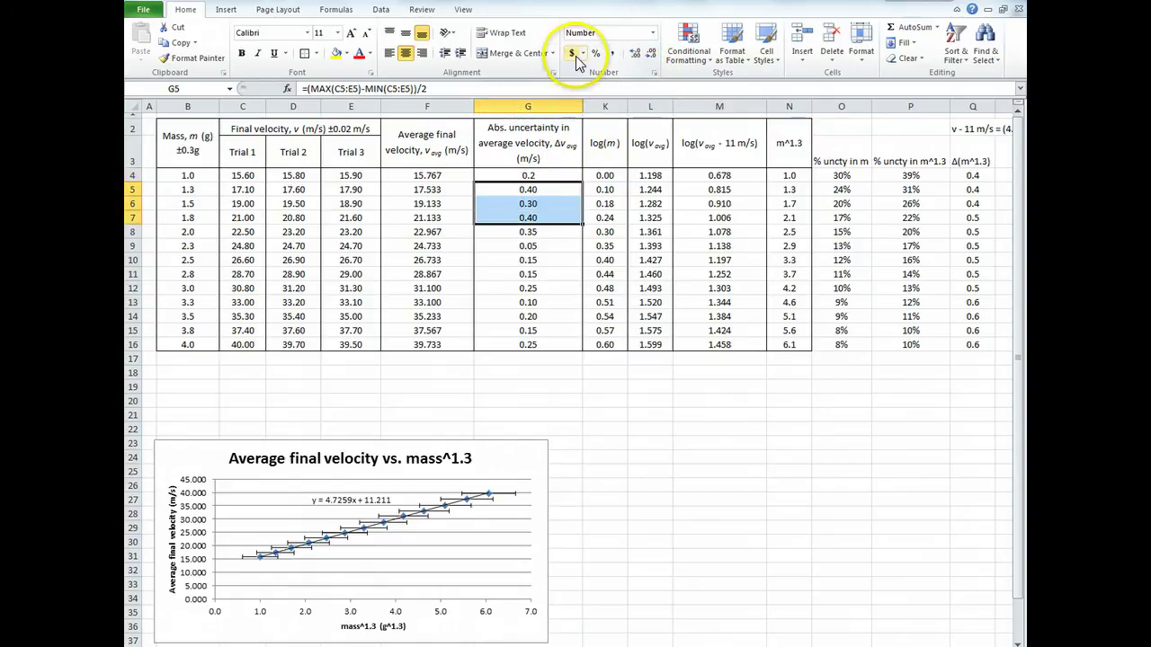
click(654, 56)
click(540, 232)
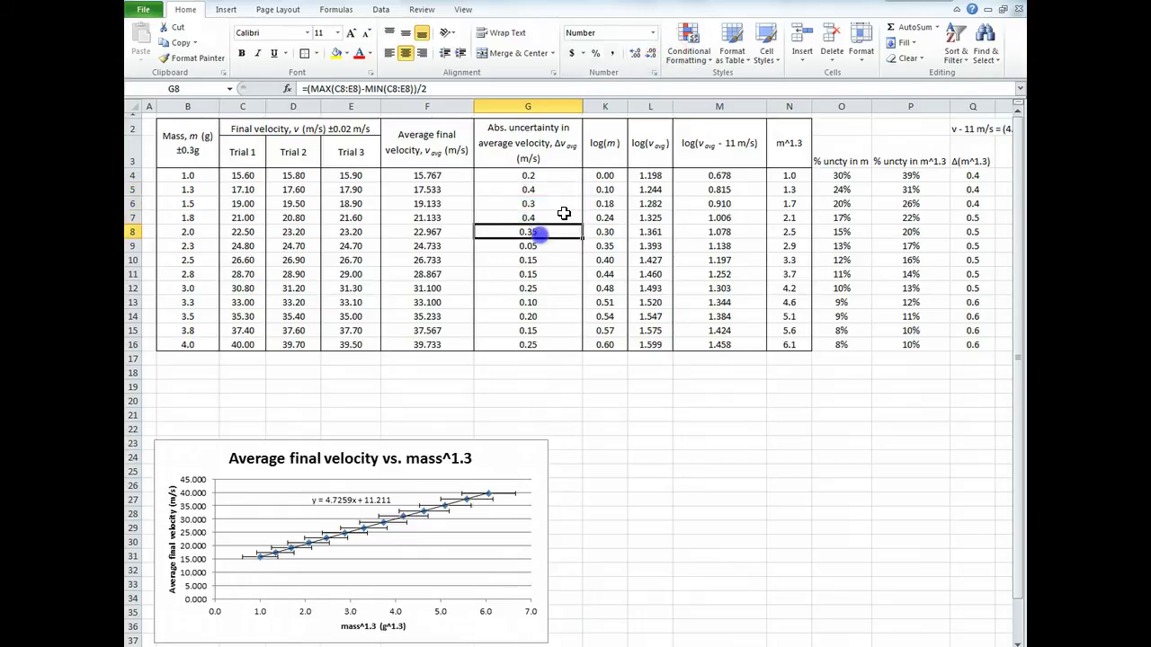
click(653, 54)
click(563, 246)
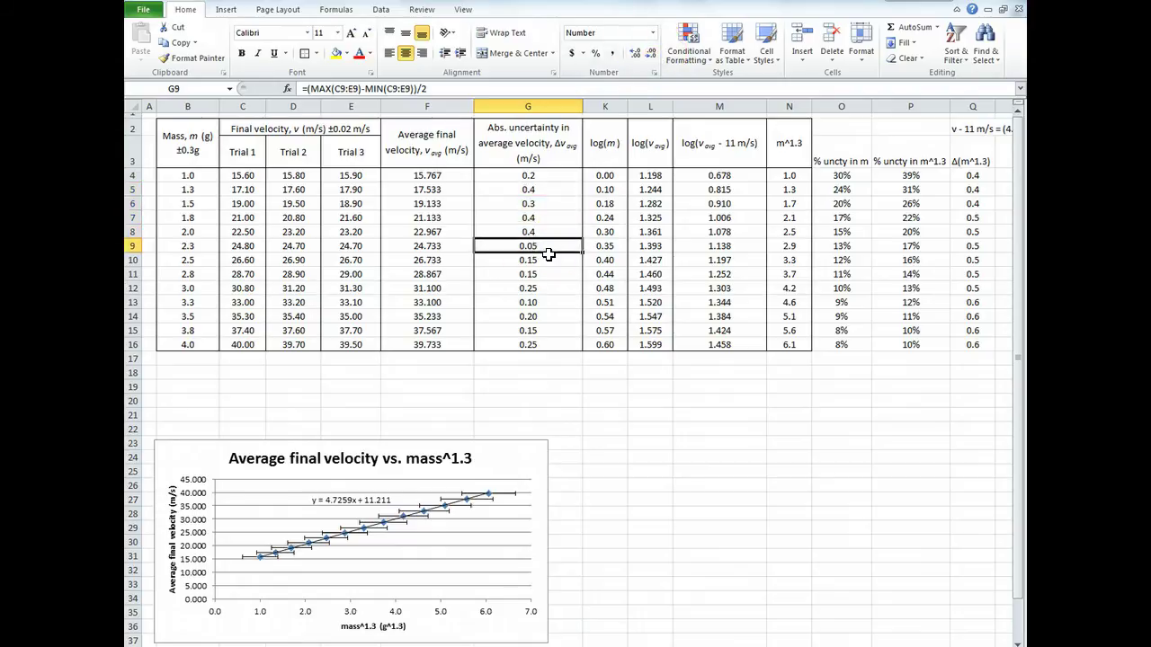
click(645, 58)
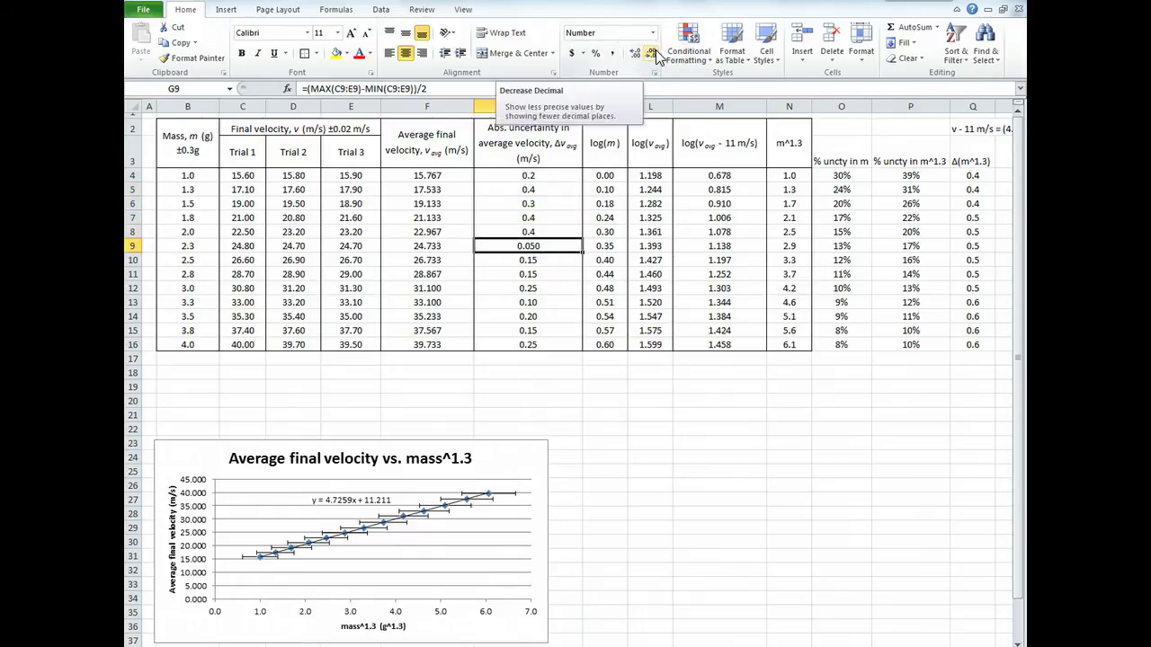
click(657, 56)
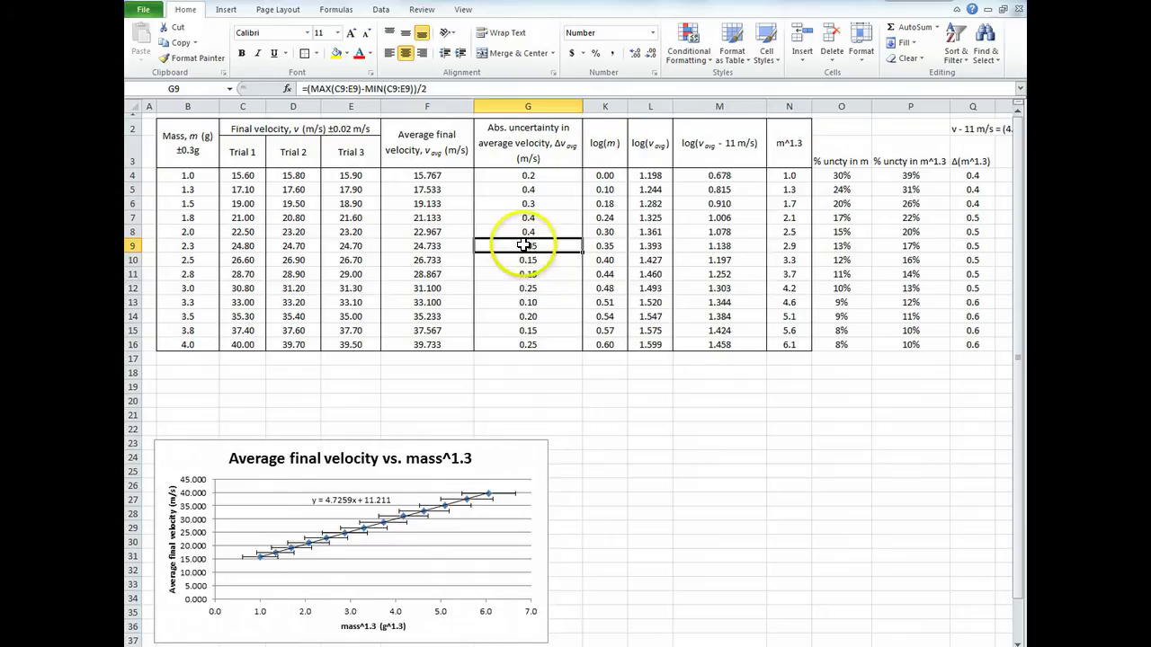
Round the uncertainties in G10 through G16 to one decimal.
drag(528, 262, 554, 343)
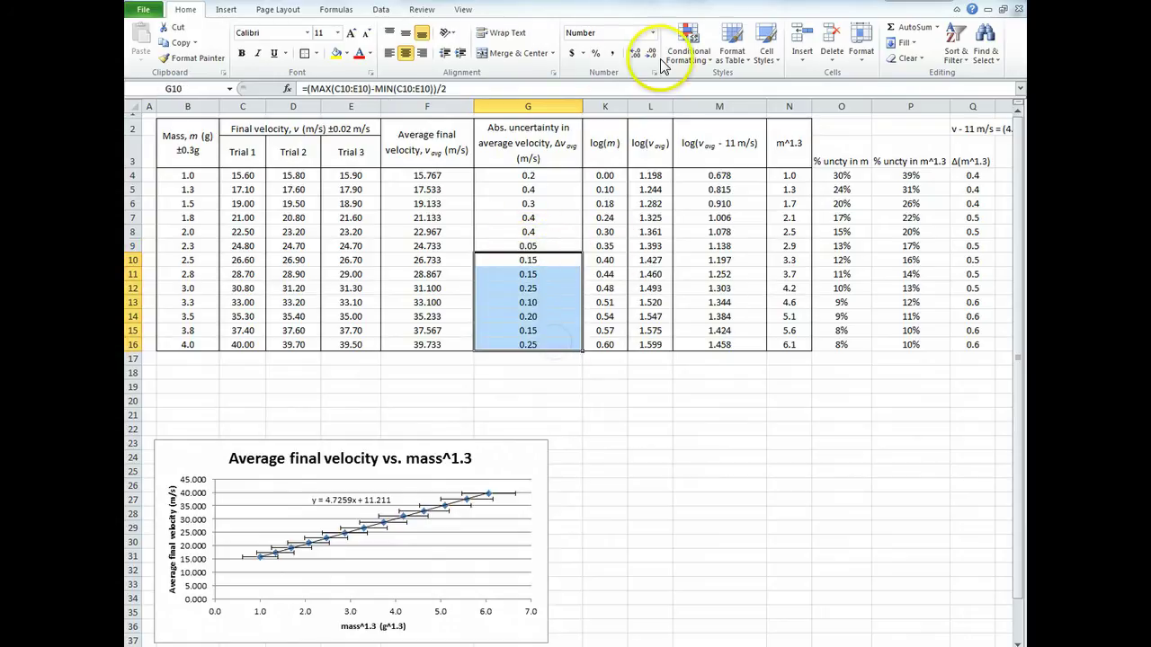
click(637, 53)
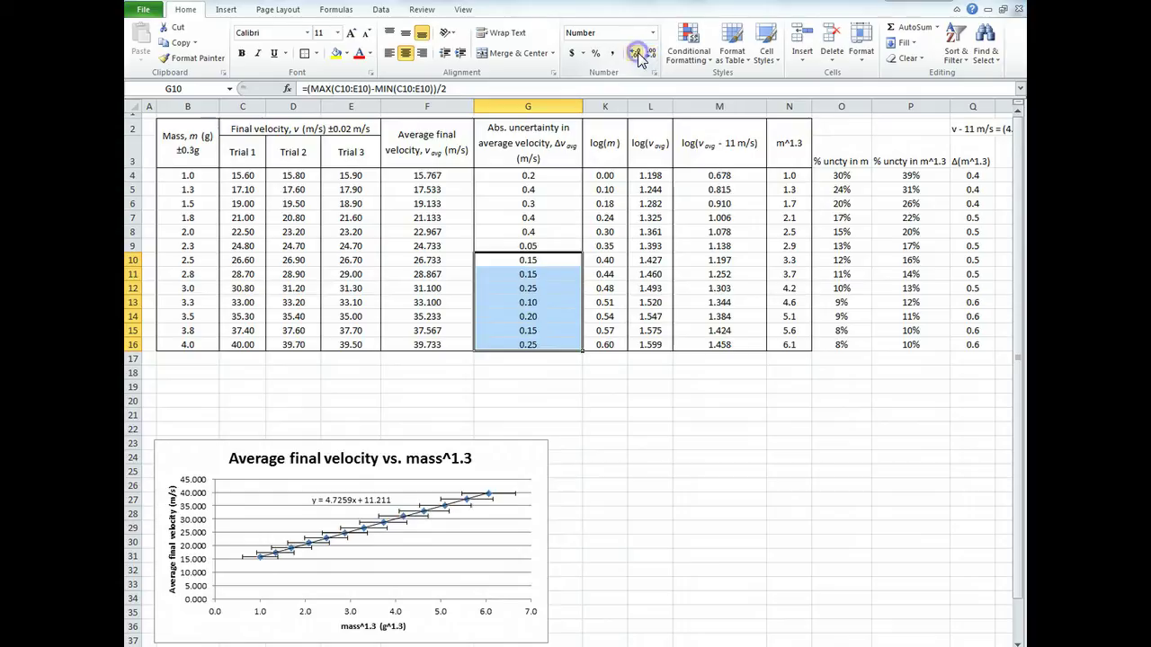
click(651, 57)
click(552, 258)
click(557, 245)
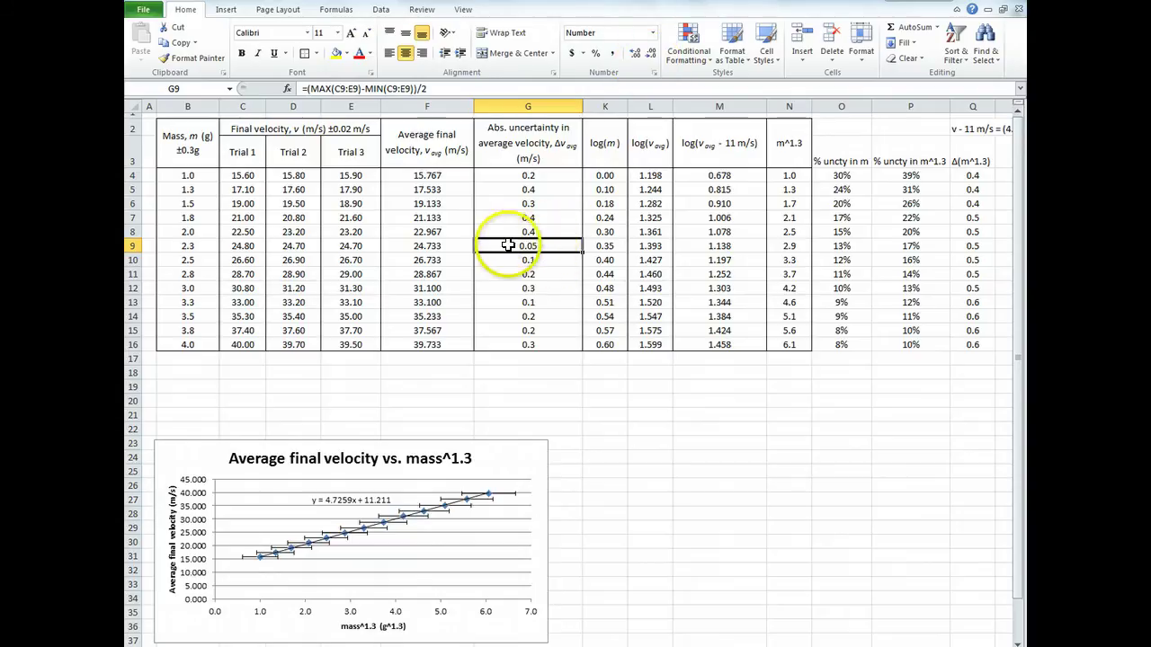
Check the rounded G4:G16 values, confirming G9 stays at 0.05.
drag(531, 177, 540, 345)
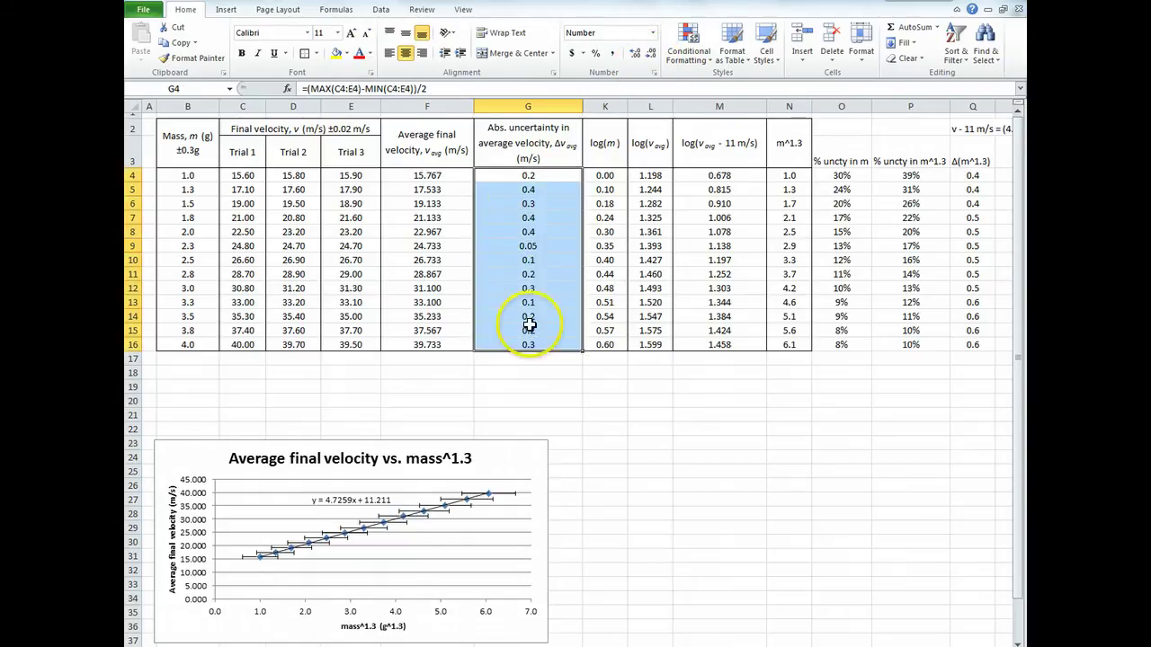
click(532, 249)
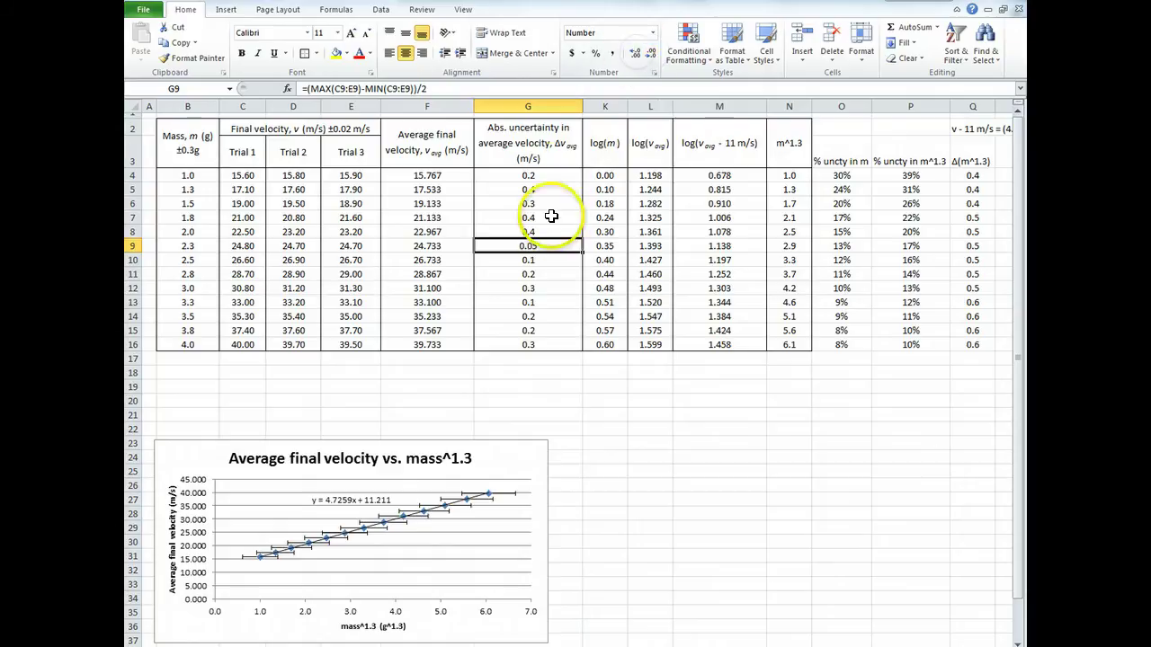
drag(543, 224, 530, 347)
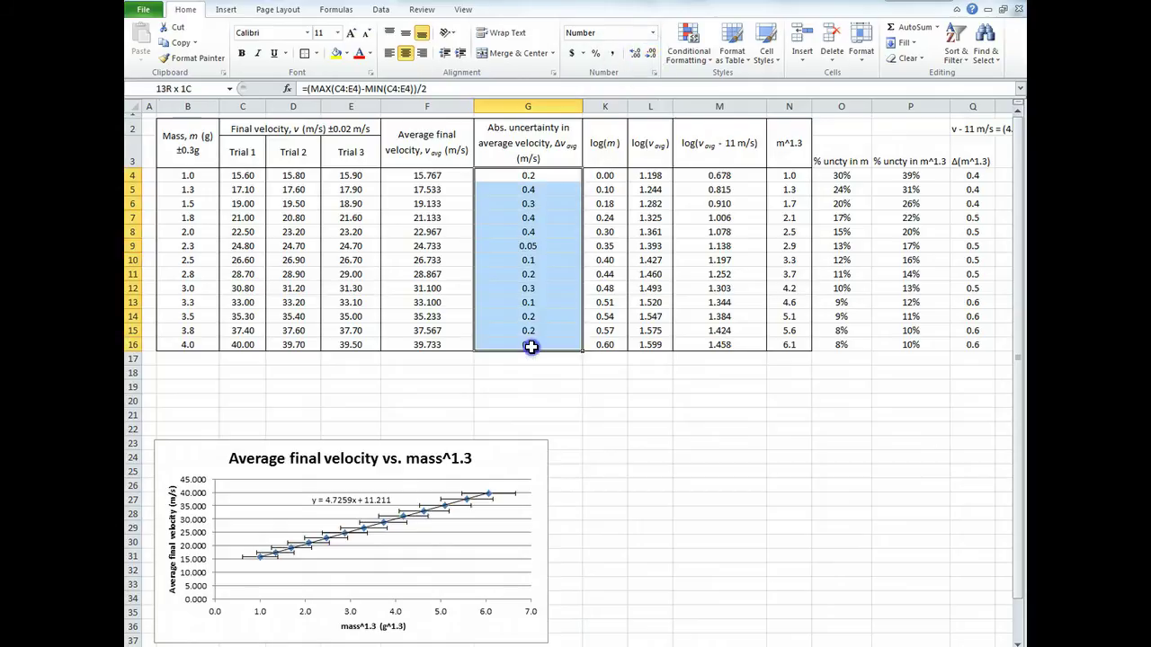
click(548, 174)
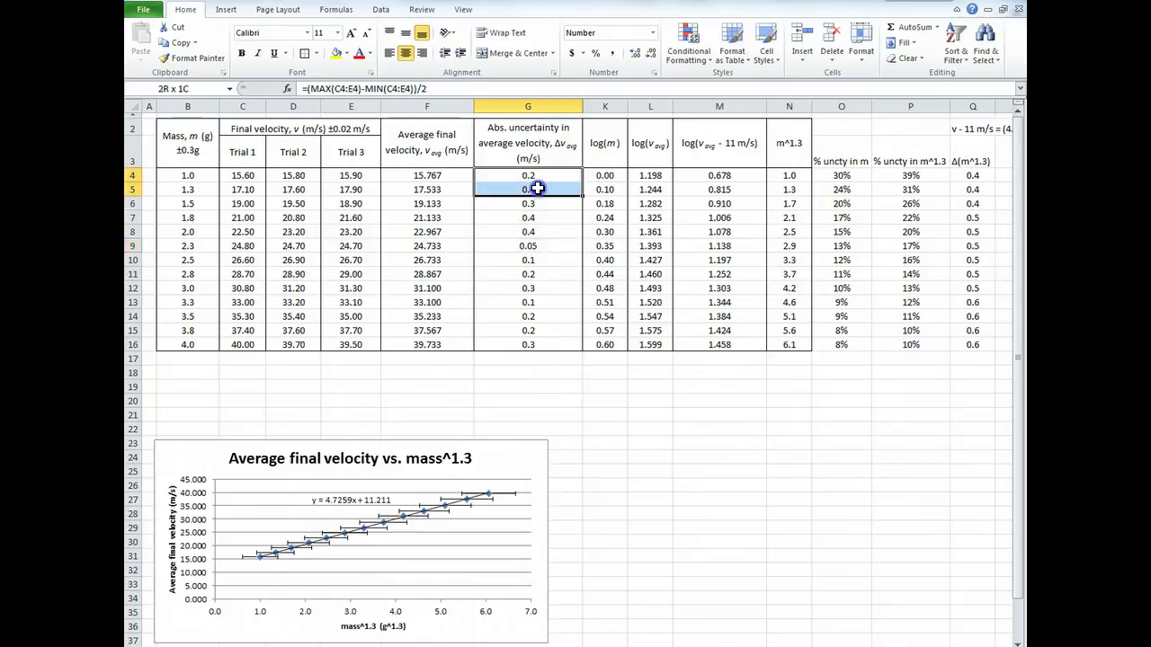
drag(537, 188, 535, 350)
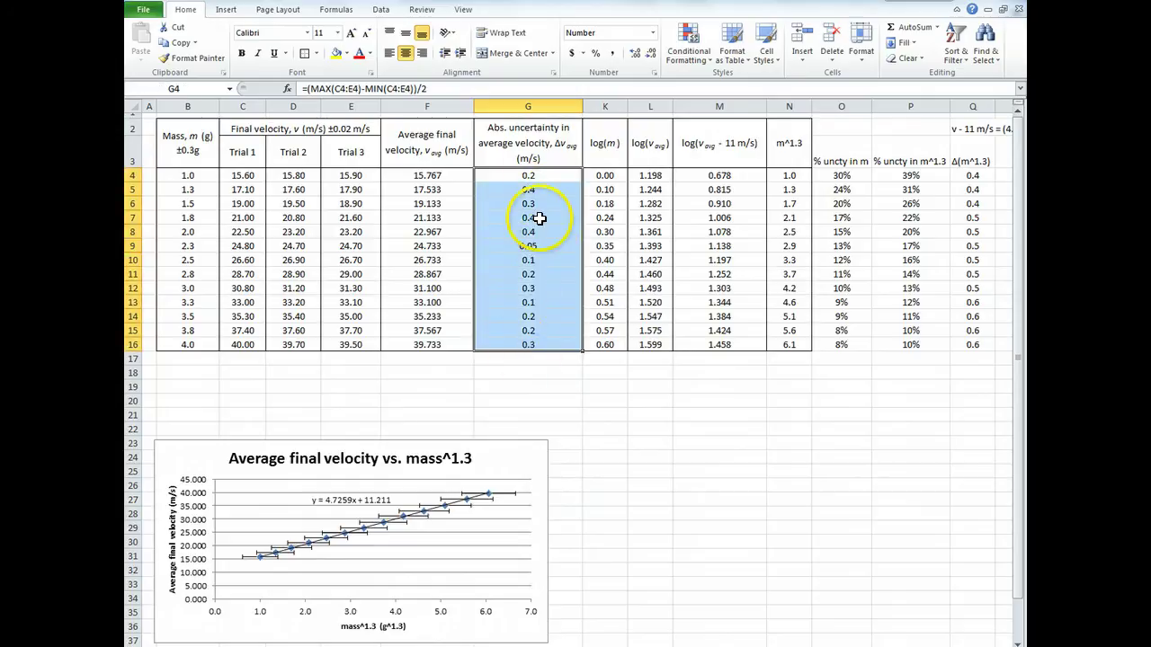
click(531, 246)
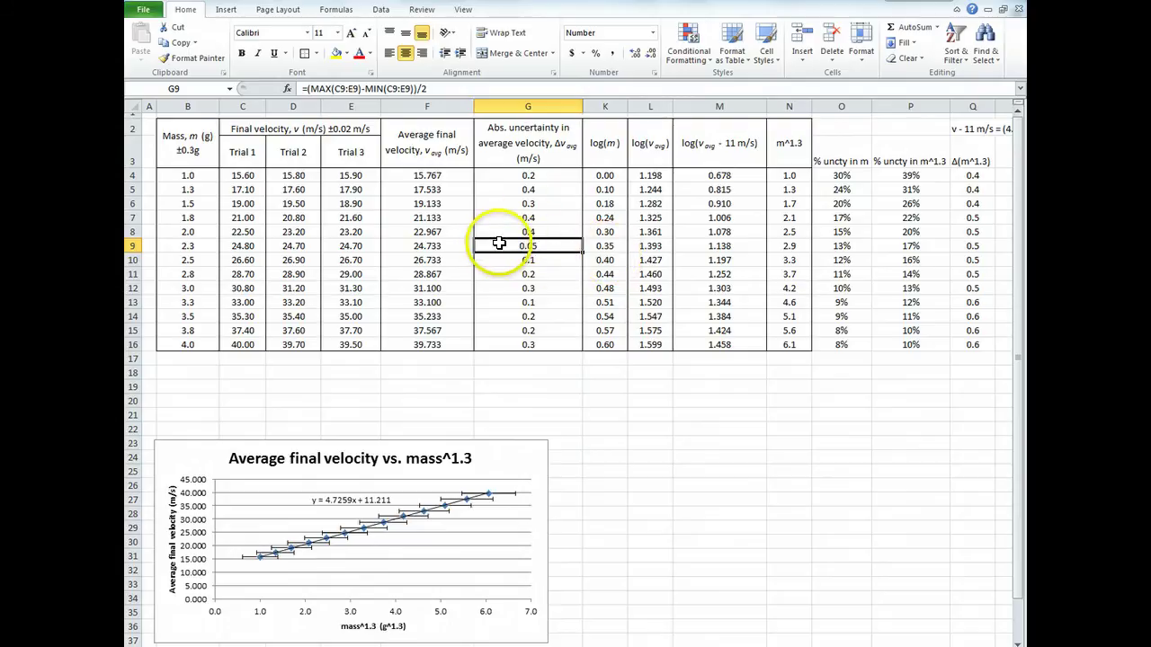
click(528, 177)
click(531, 249)
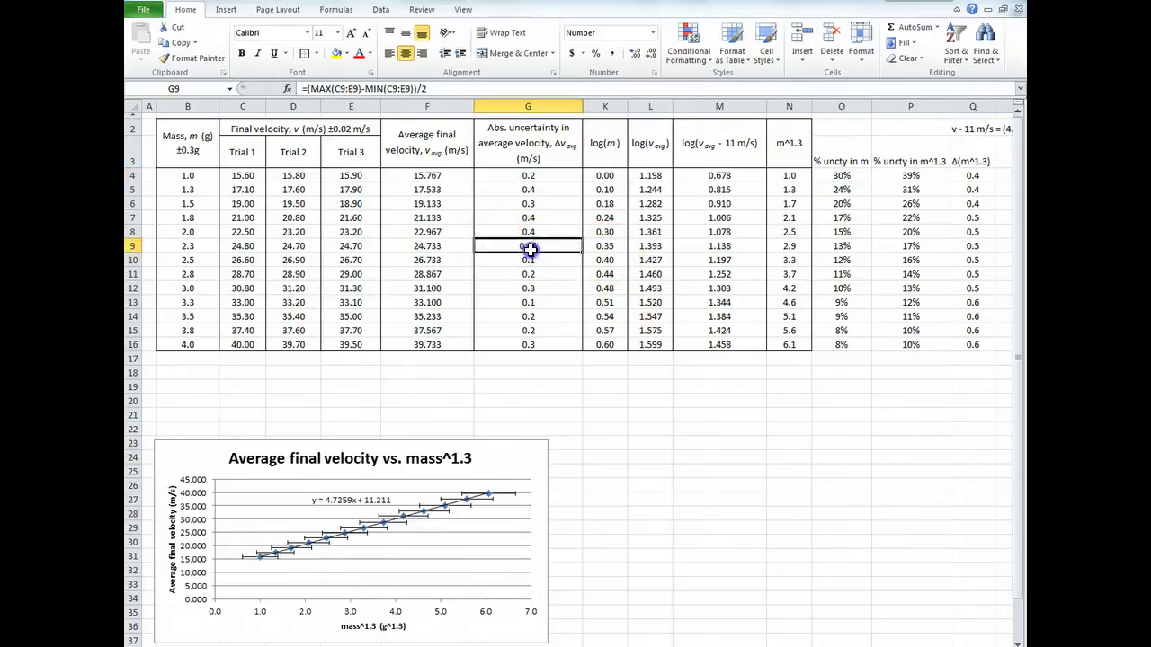
drag(455, 180, 449, 232)
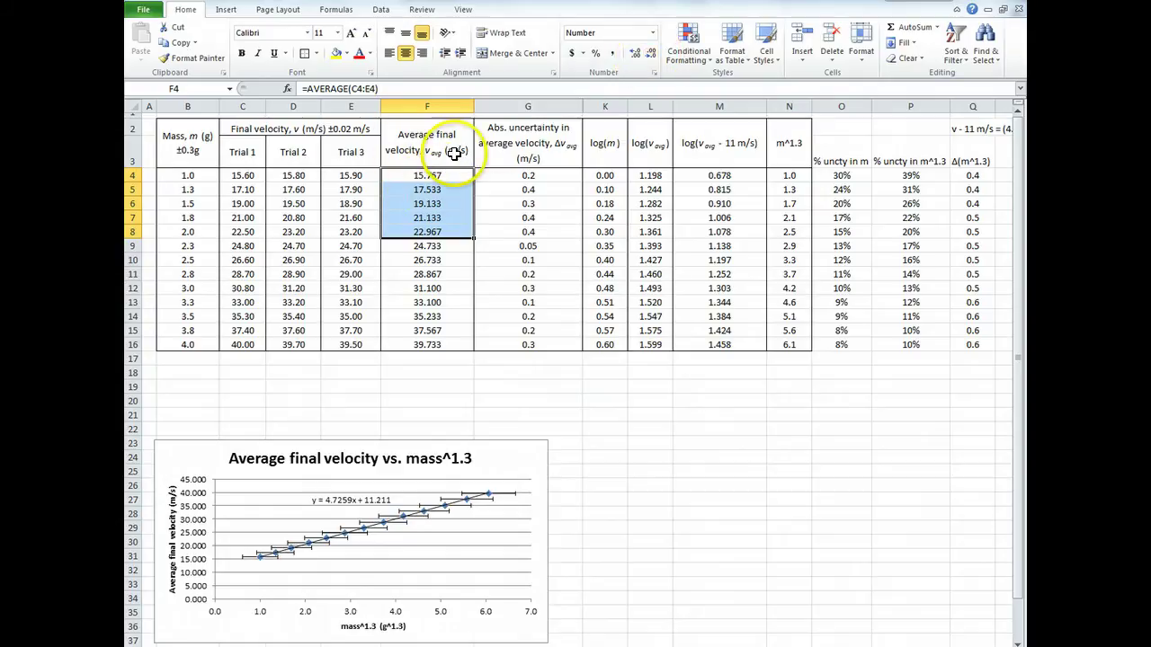
drag(517, 176, 511, 233)
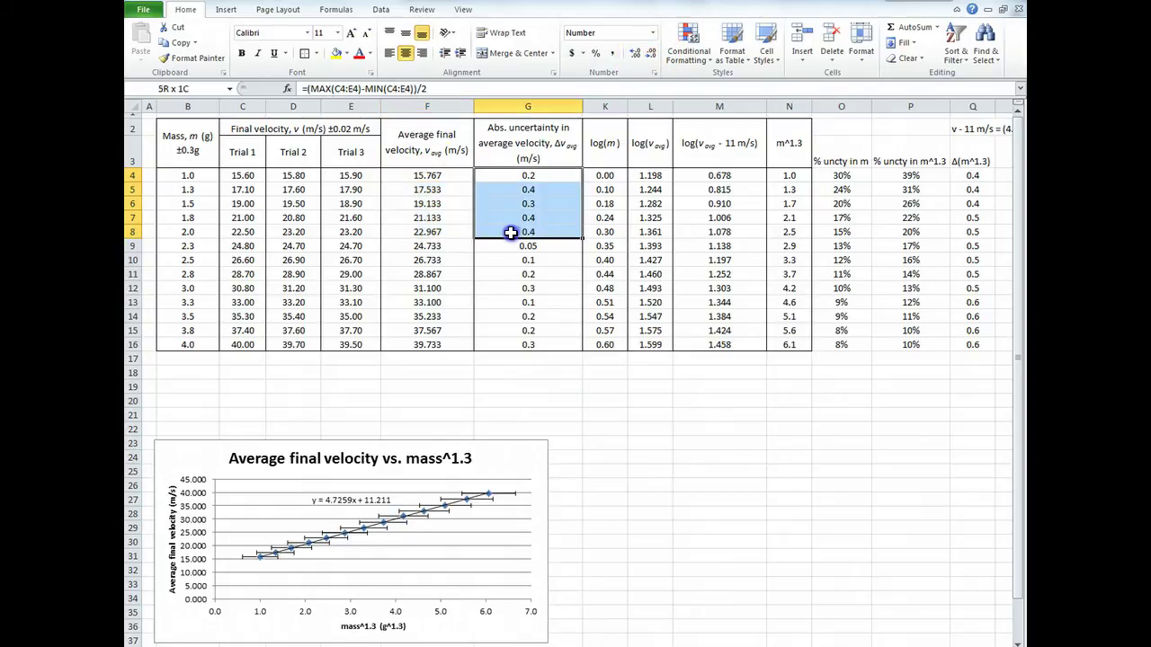
click(449, 178)
click(508, 178)
click(446, 177)
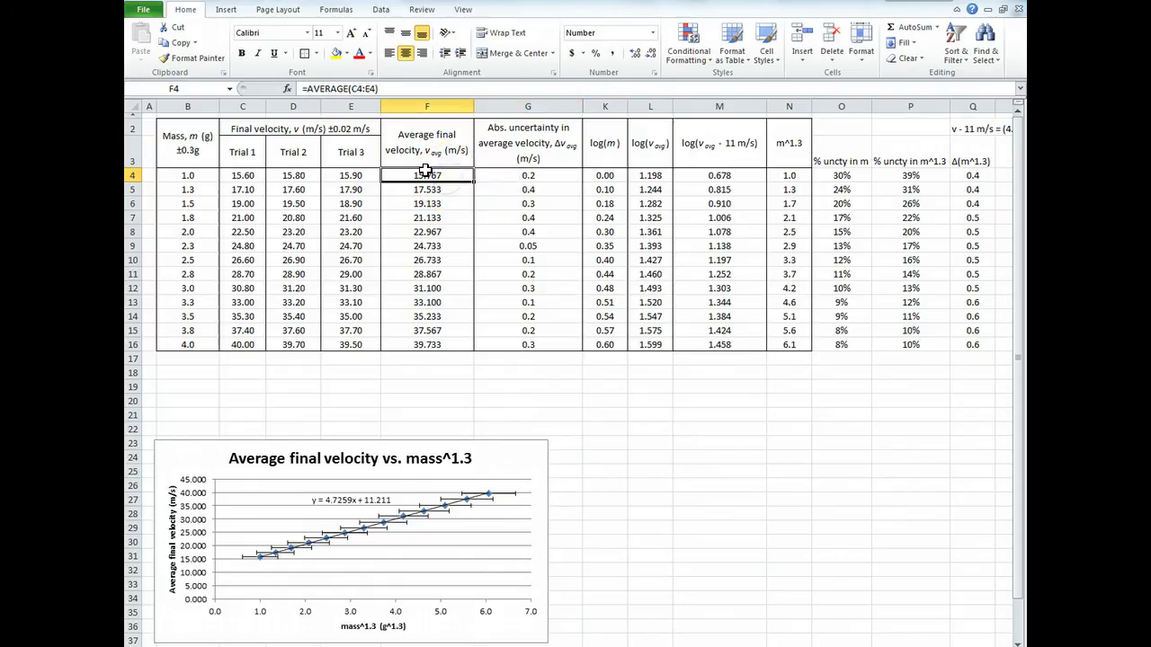
click(535, 177)
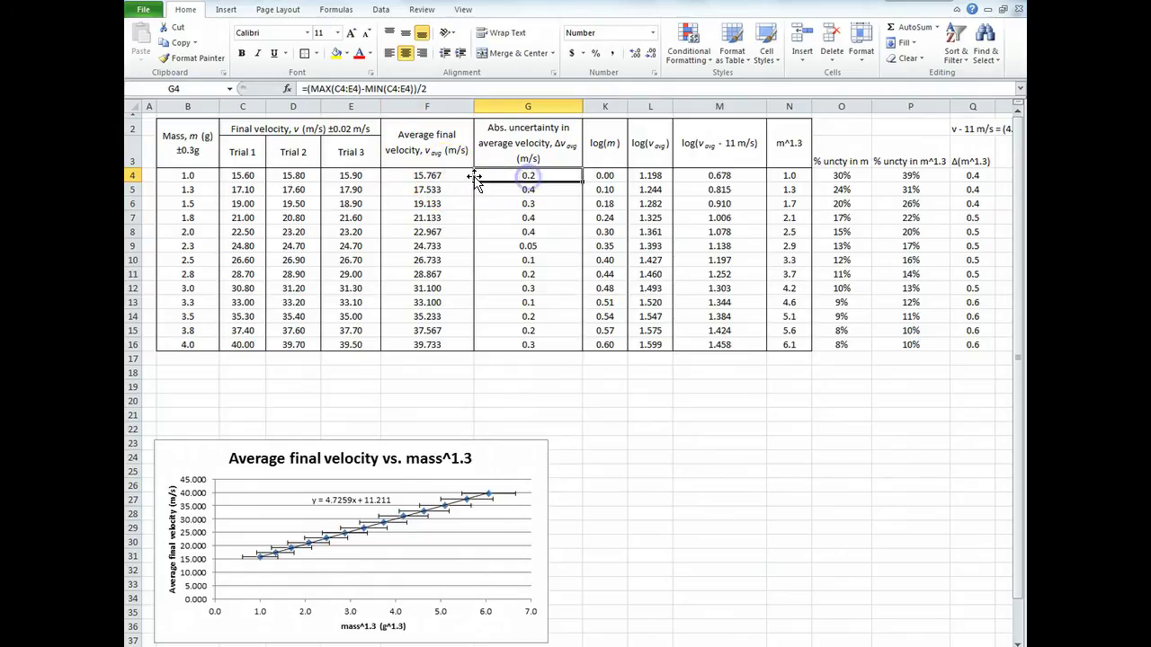
click(441, 177)
click(648, 54)
click(648, 56)
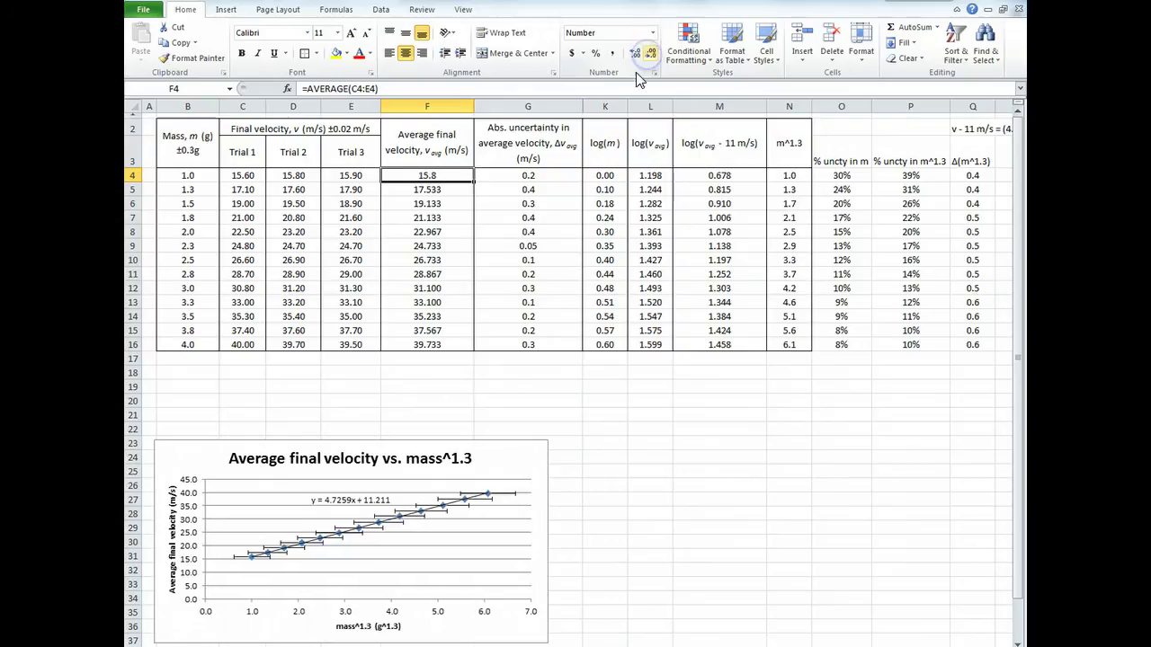
drag(468, 189, 465, 211)
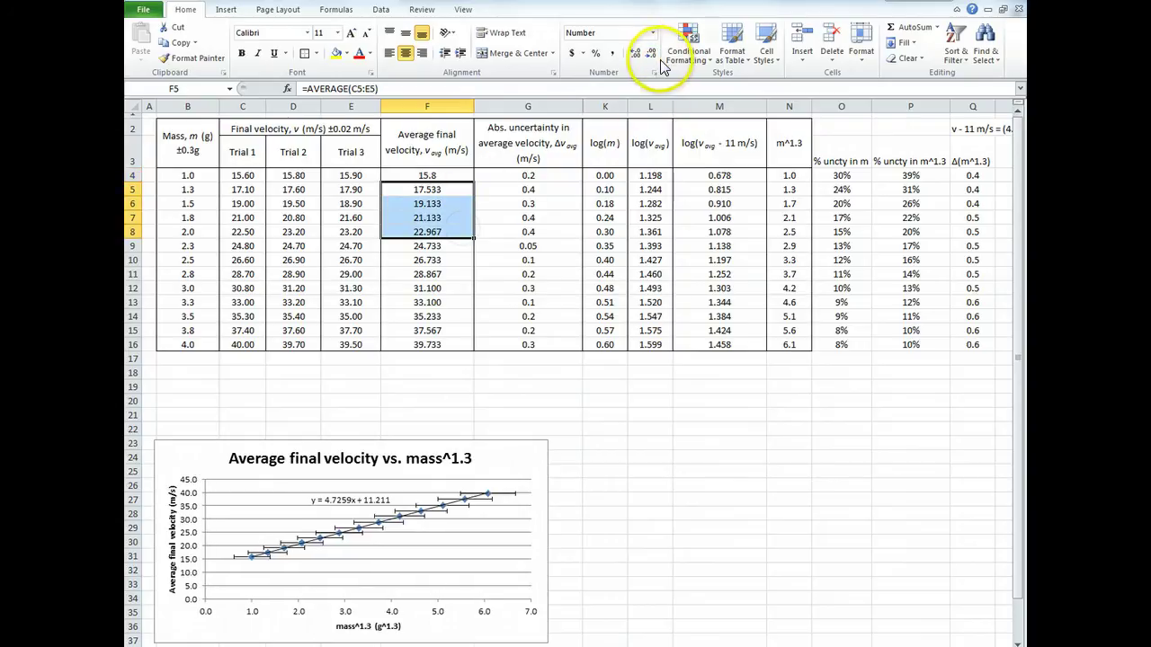
click(651, 54)
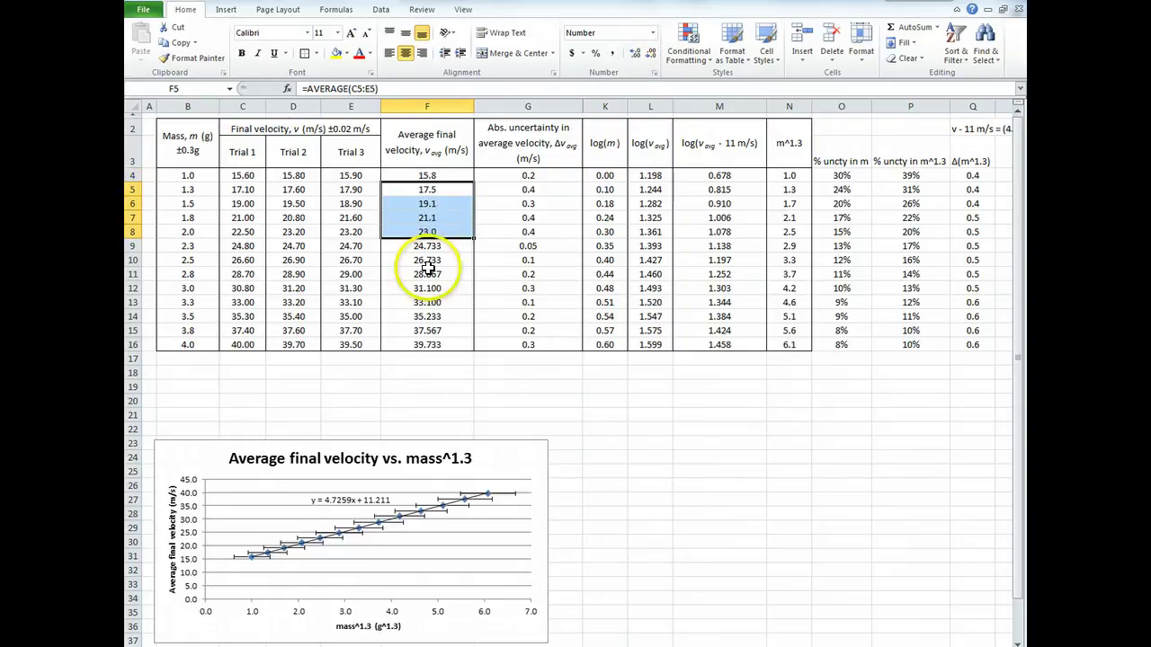
click(439, 248)
click(648, 55)
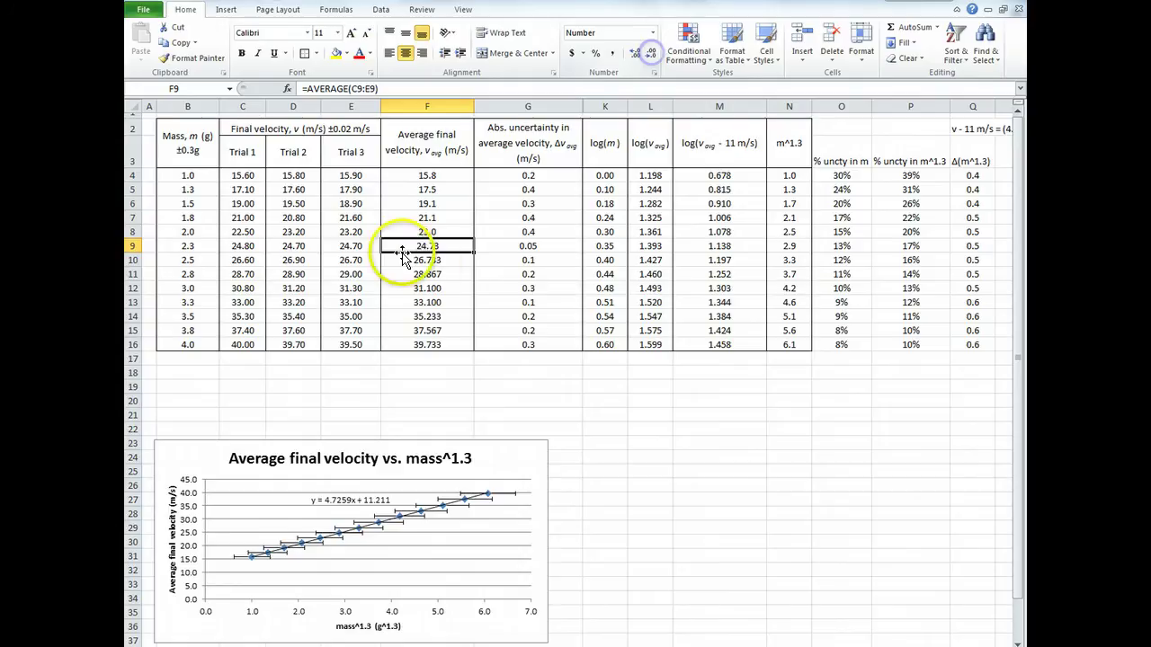
drag(433, 259, 430, 345)
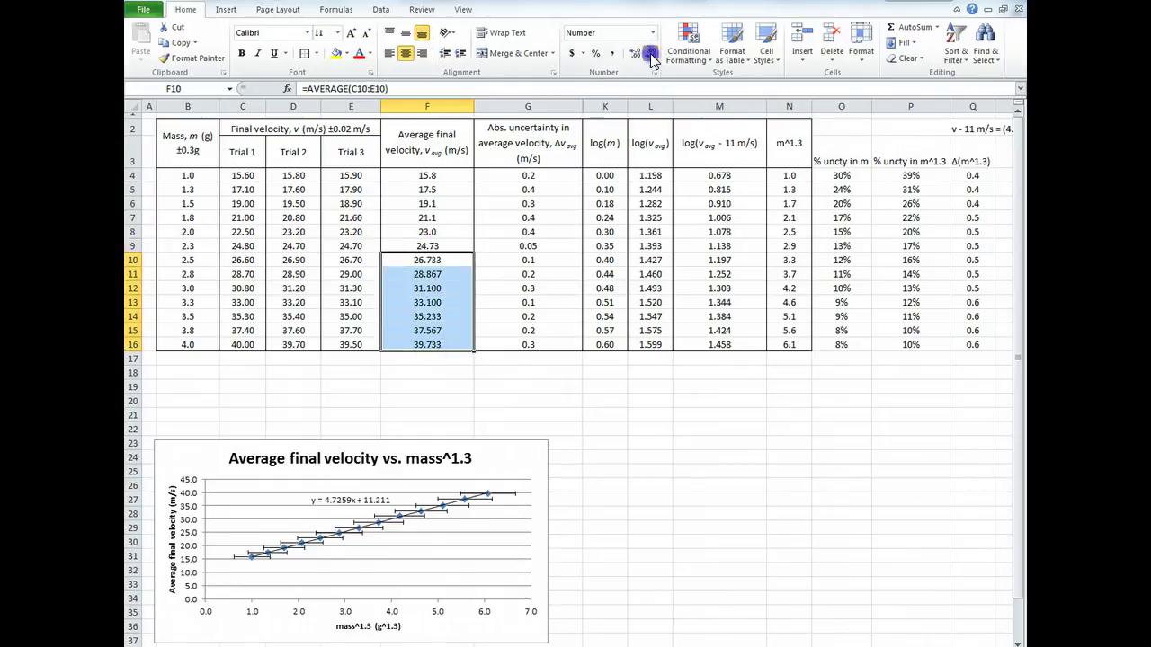
drag(529, 260, 533, 346)
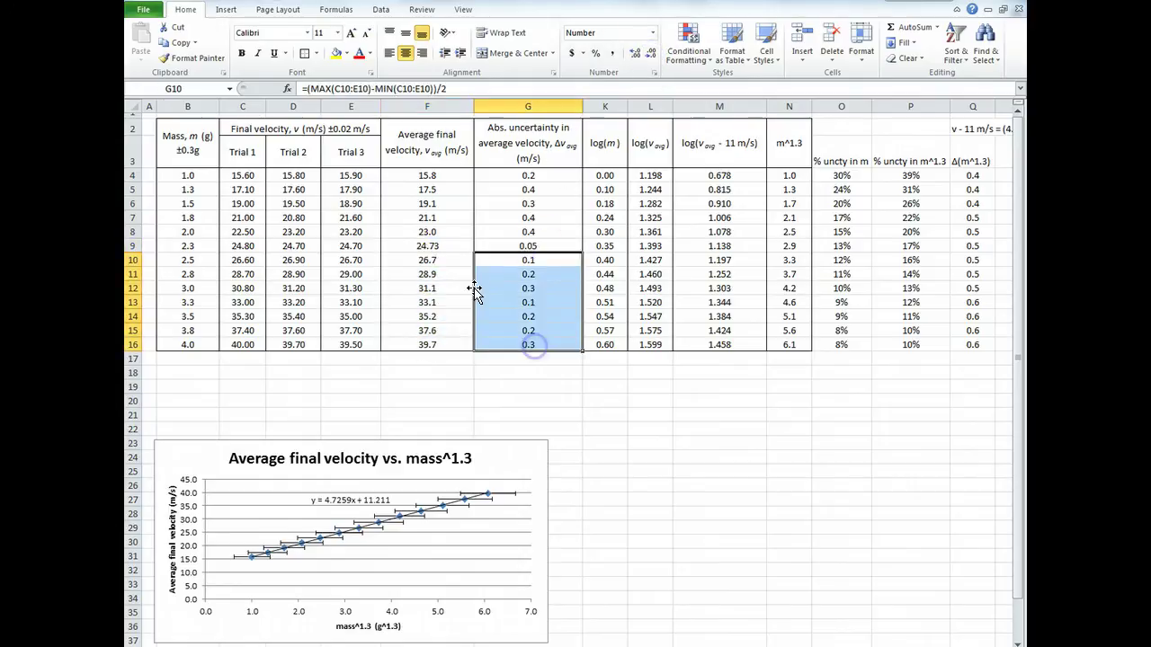
click(615, 350)
click(531, 422)
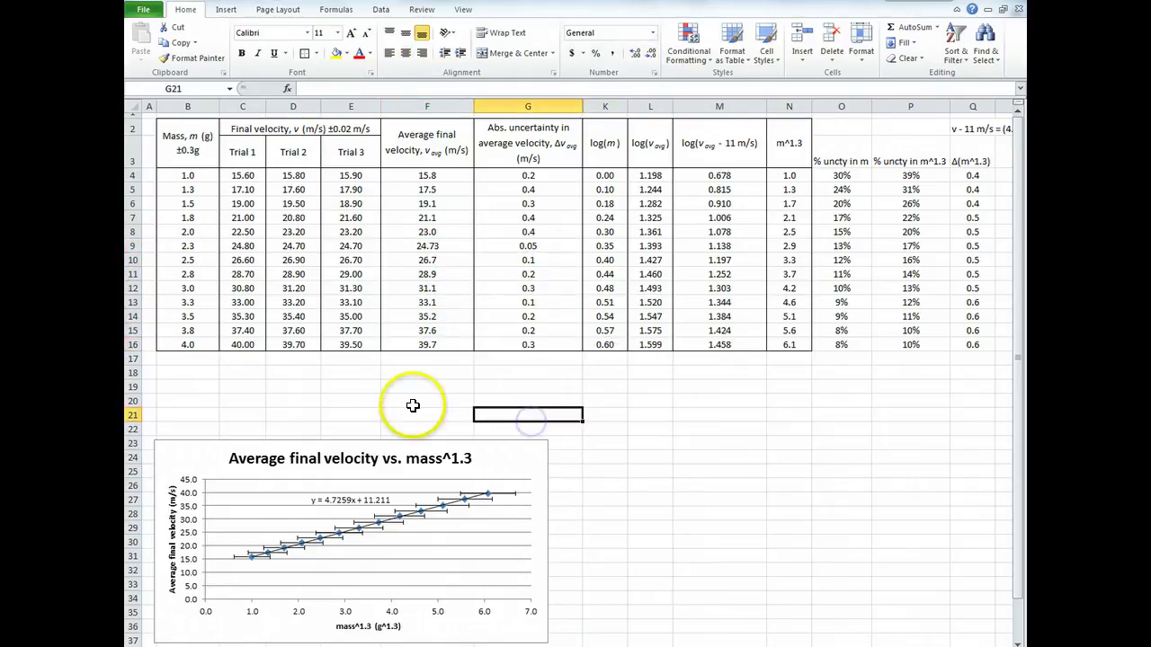
Enter the headings 'max slope' in D18 and 'min slope' in E18.
click(299, 377)
text(max slo)
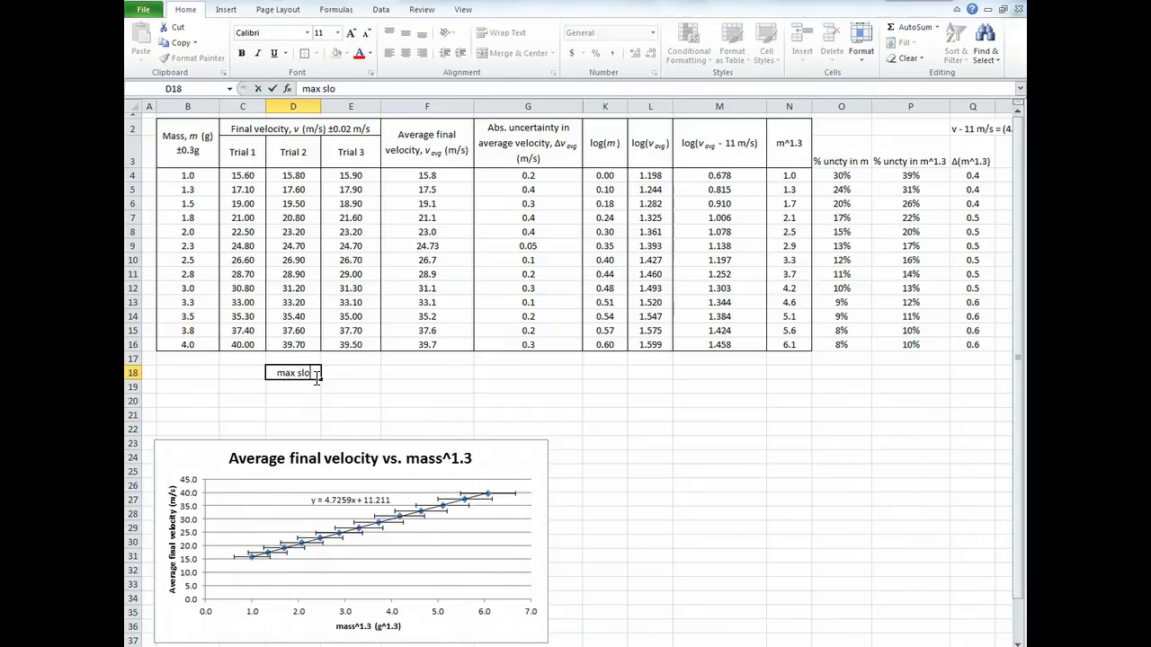
text(pe)
key(Tab)
text(min)
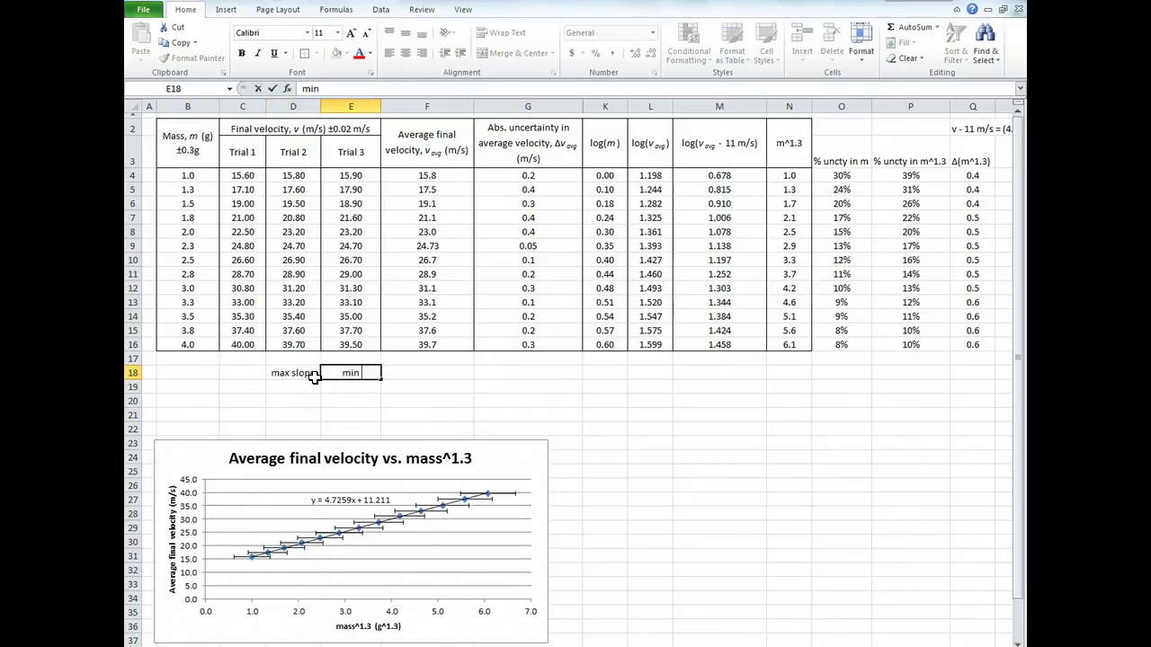
key(Return)
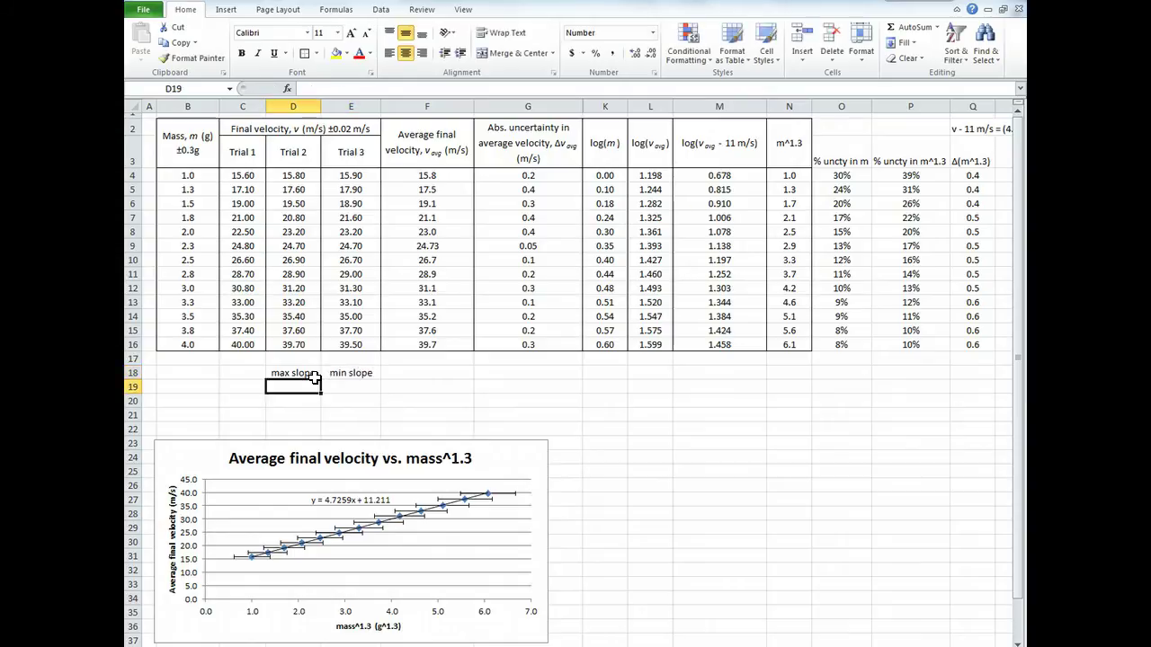
Label rows C19:C22 as x1, x2, y1 and y2.
text(x1)
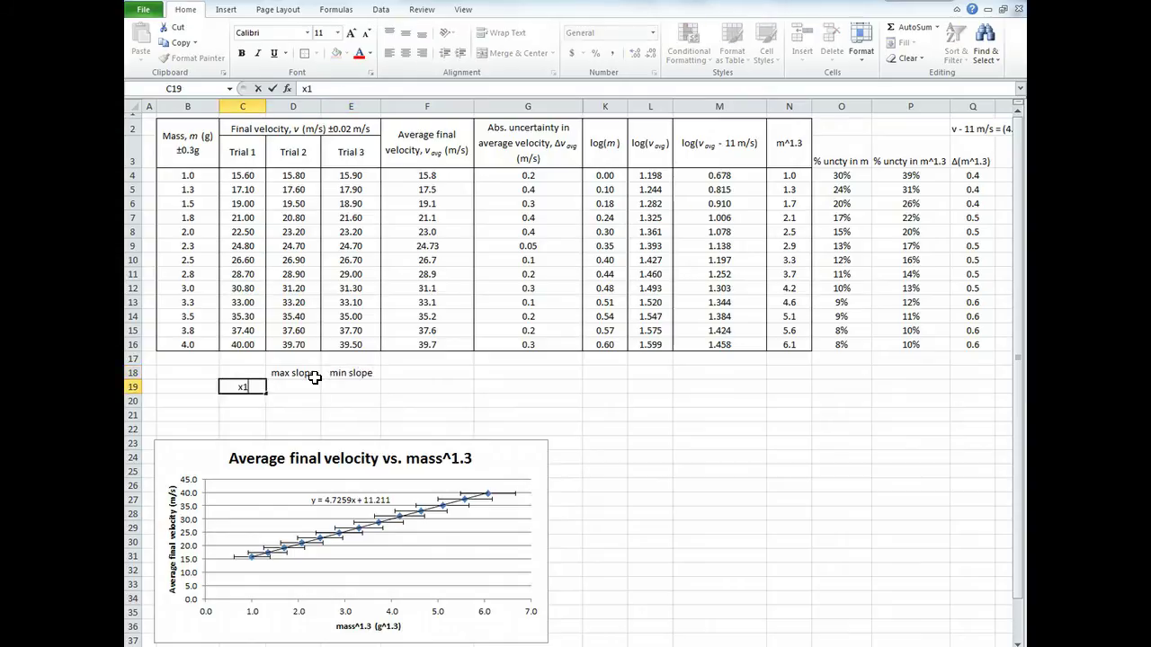
key(Return)
text(x2)
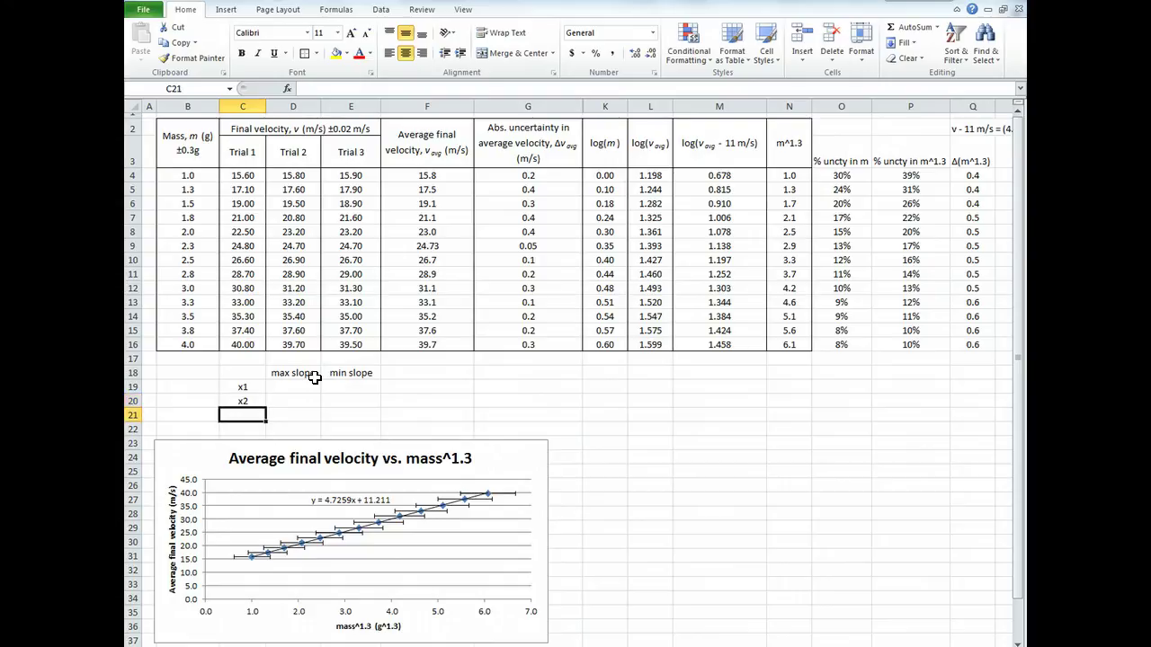
text(y1)
key(Return)
text(y1)
key(Return)
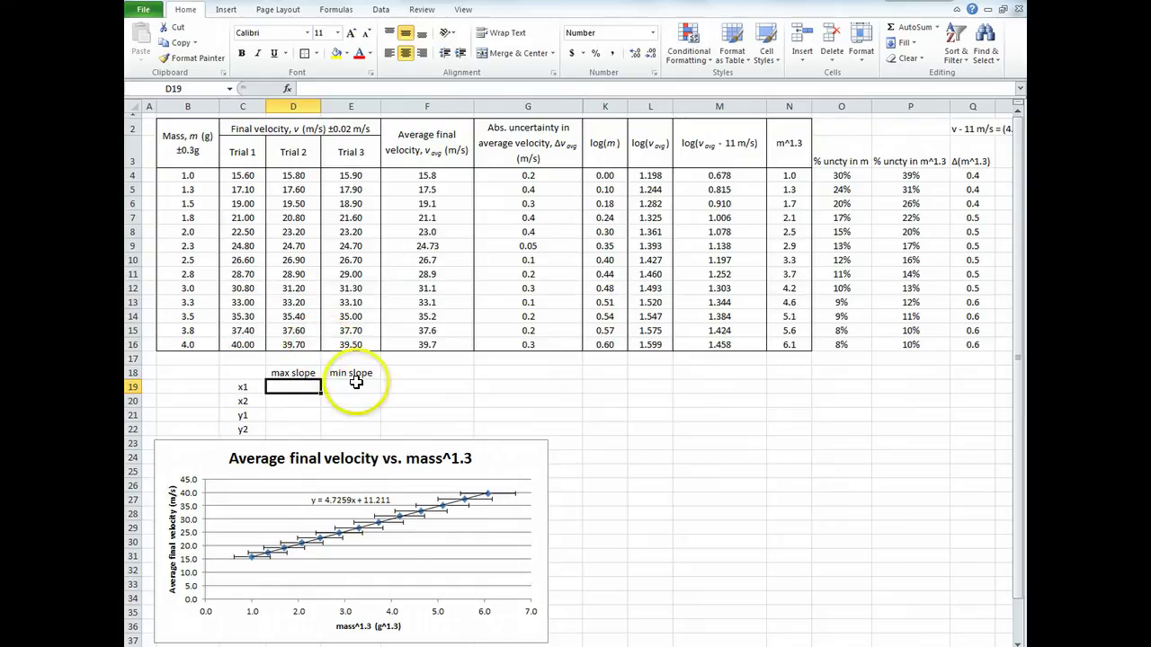
drag(240, 387, 246, 435)
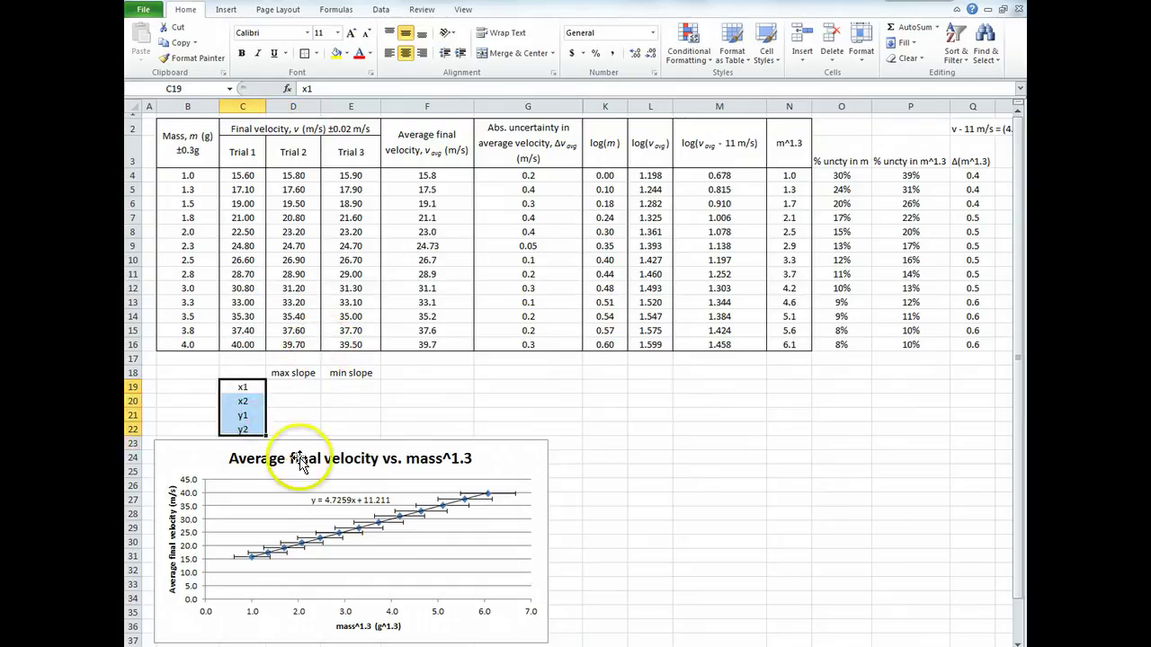
click(310, 387)
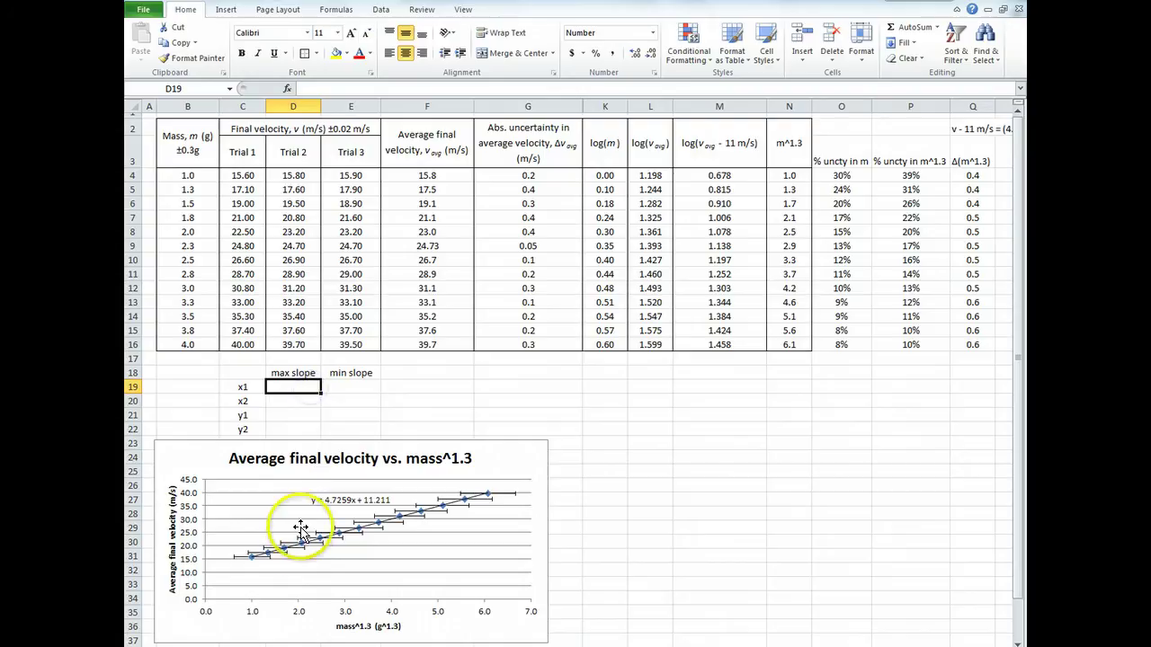
click(427, 172)
key(ctrl+shift+Down)
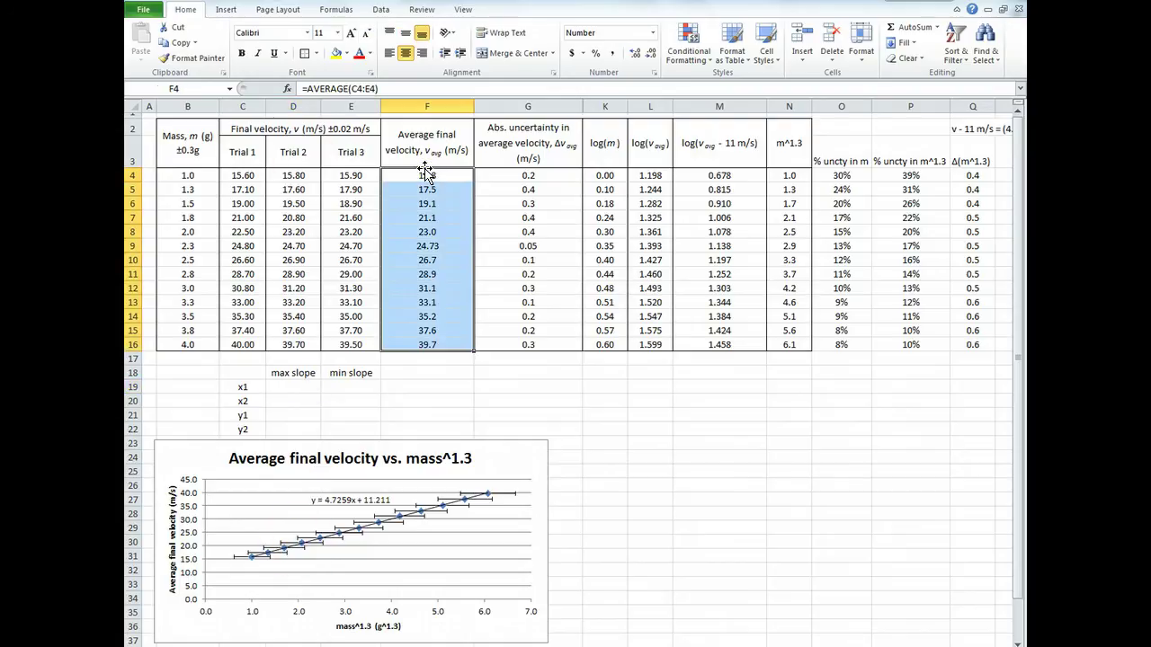
click(786, 178)
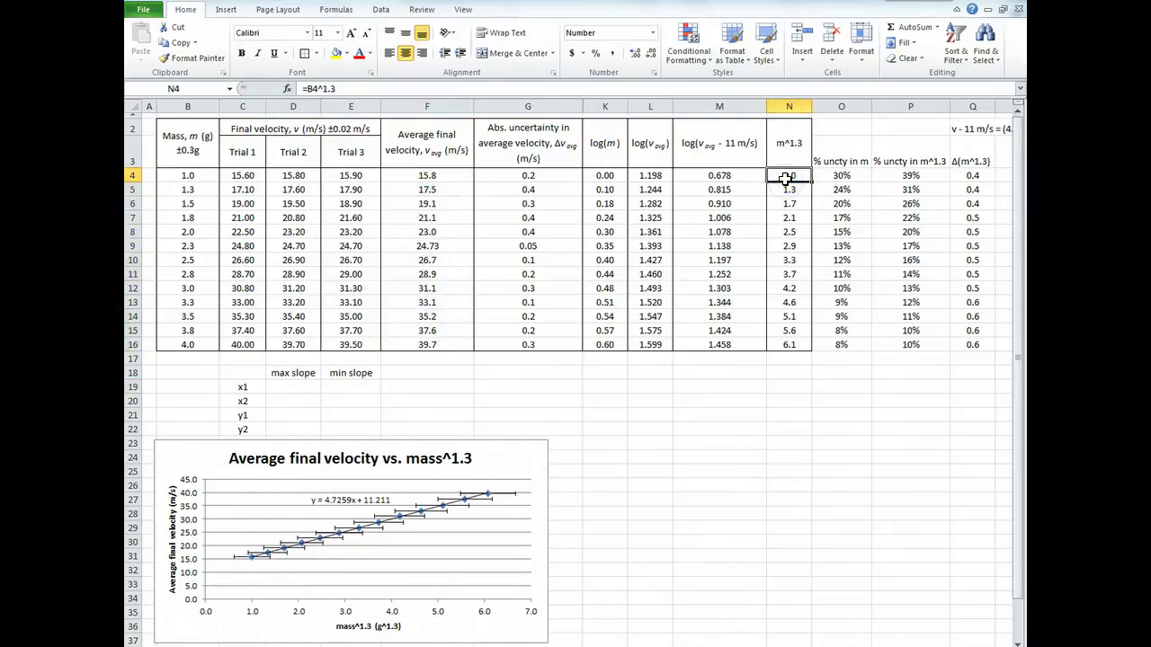
key(ctrl+shift+Down)
click(296, 386)
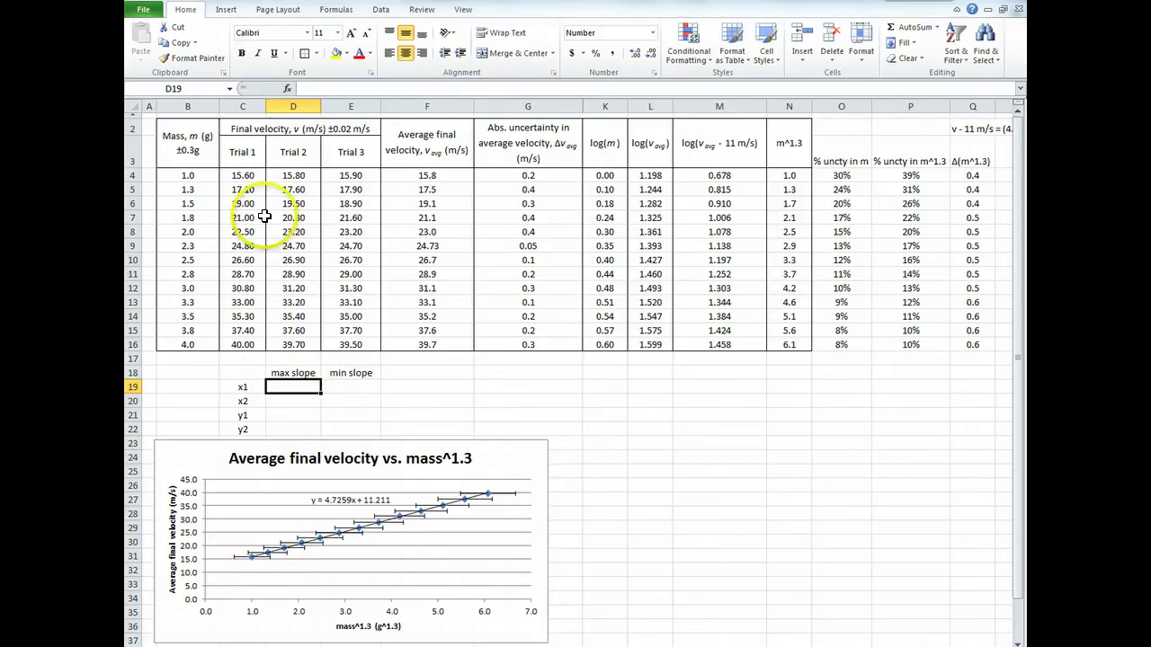
click(299, 387)
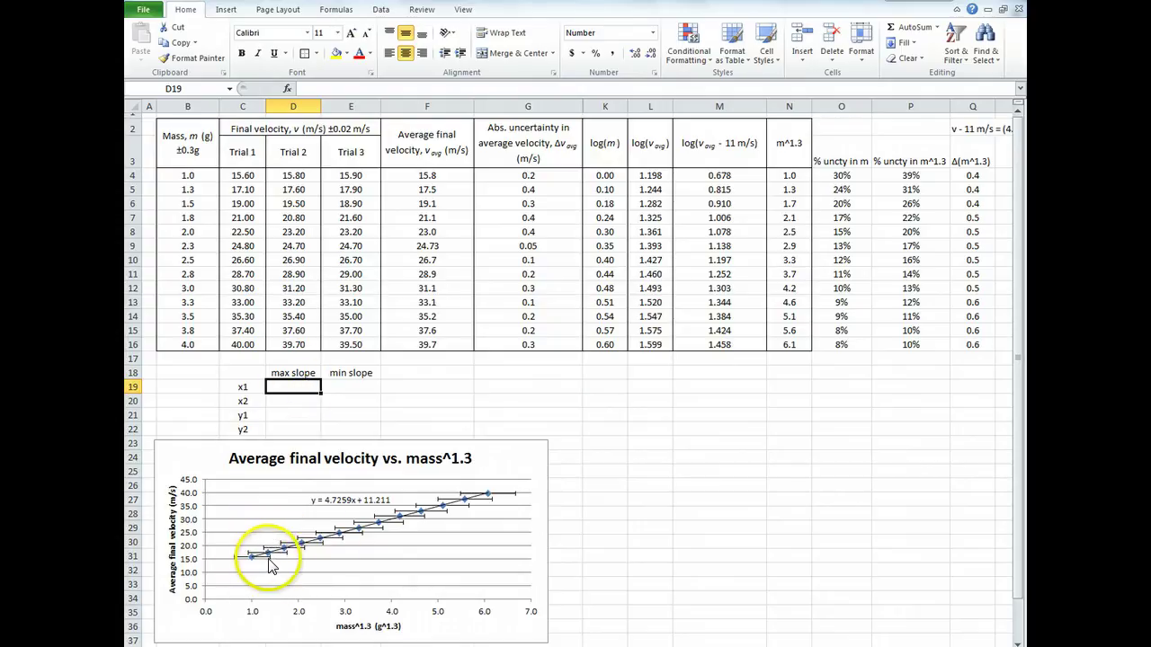
click(457, 495)
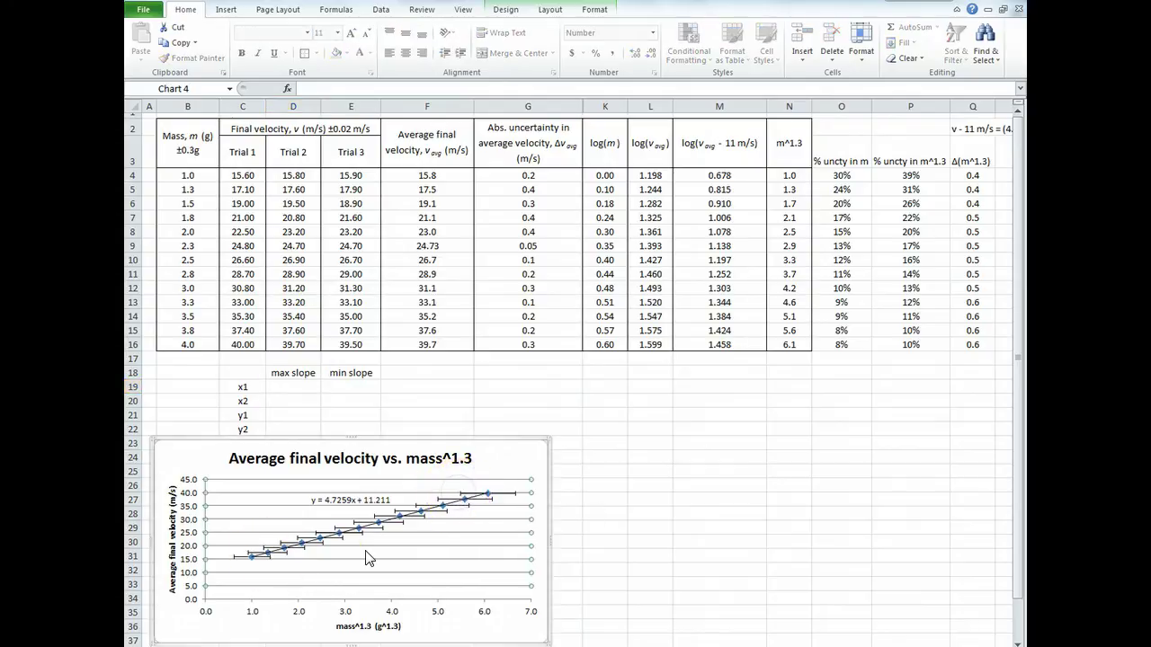
click(270, 555)
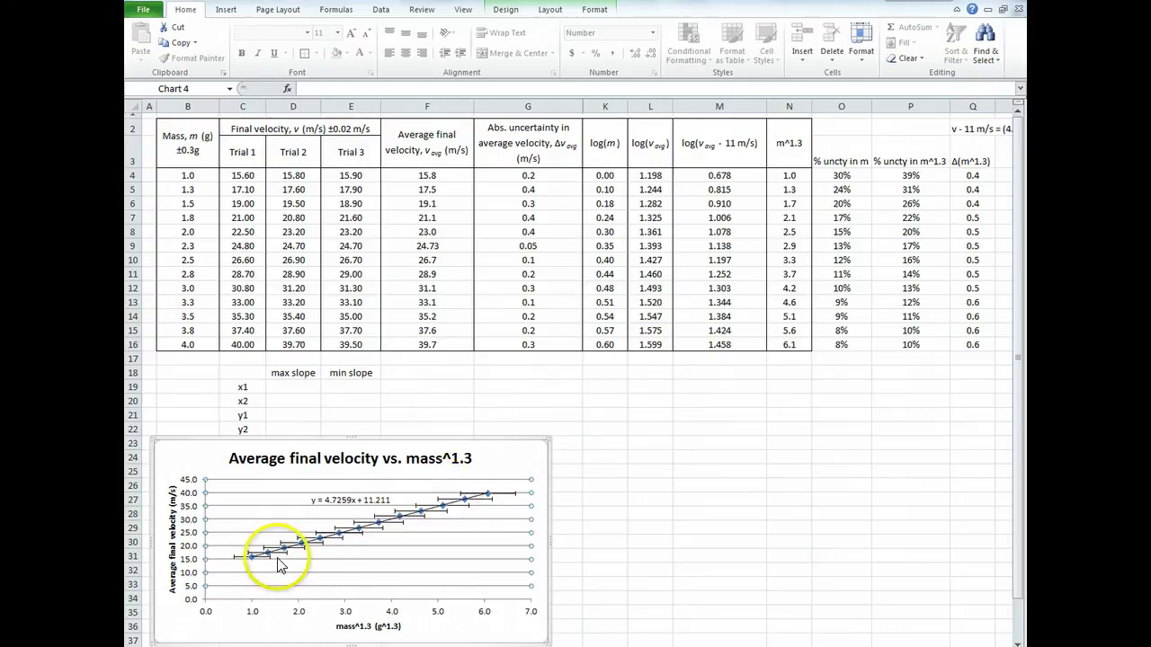
click(307, 392)
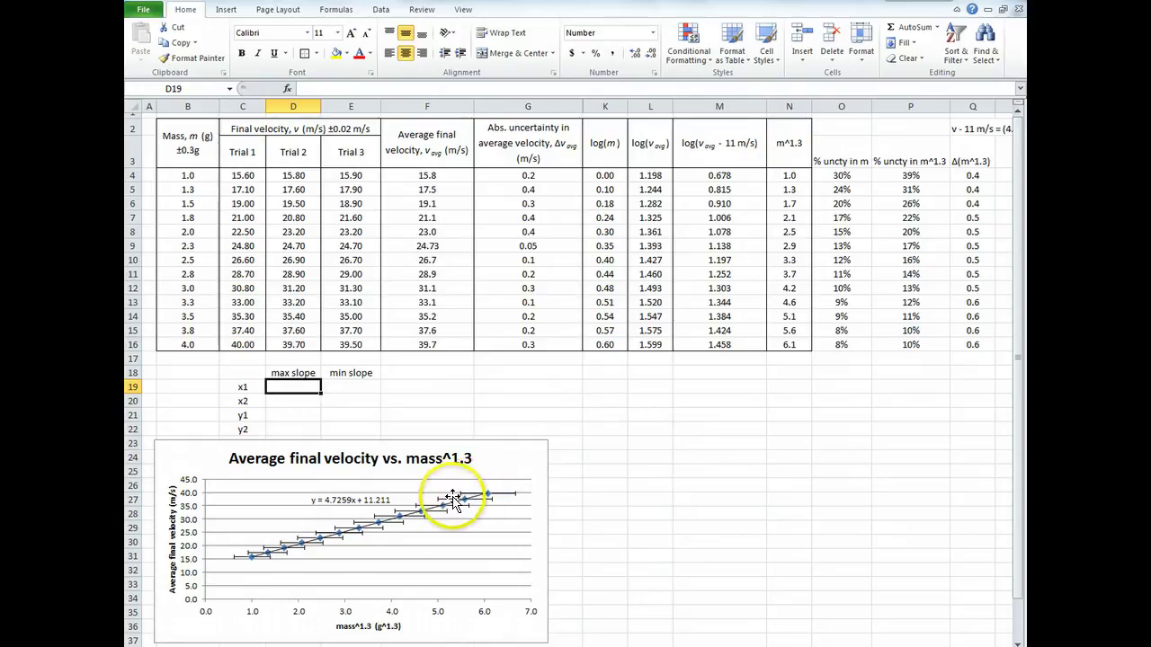
text(=N4)
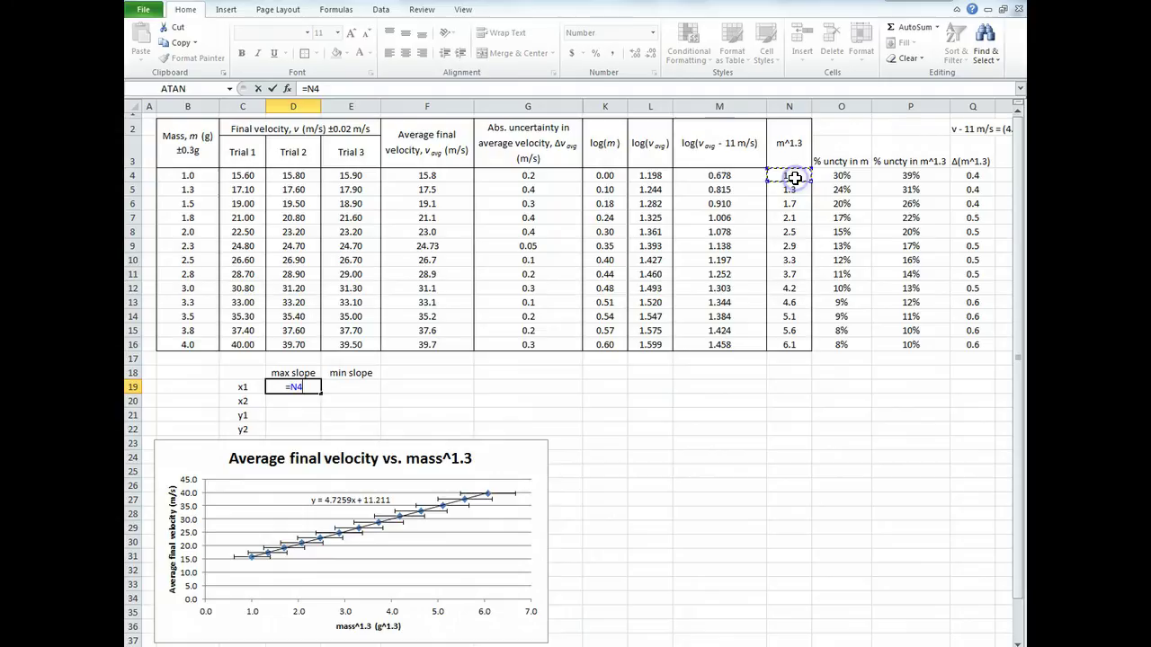
text(+)
Set max slope x1 to =N4+Q4 (1.4) and x2 to =N16-Q16 (5.5).
click(964, 177)
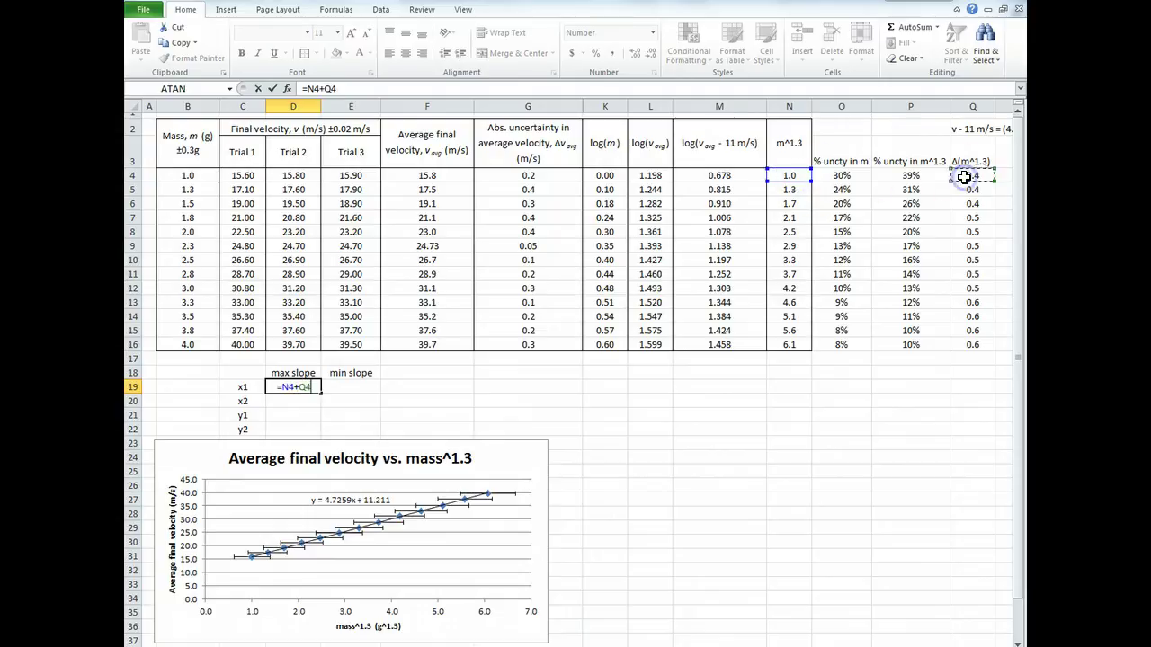
key(Return)
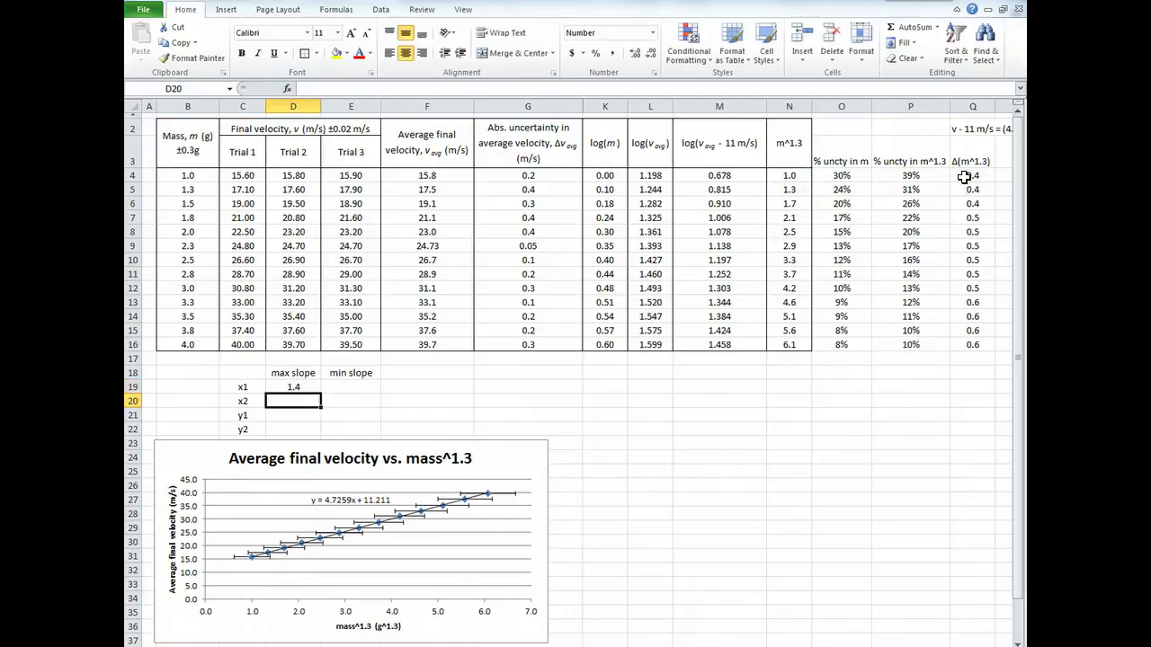
text(=N16)
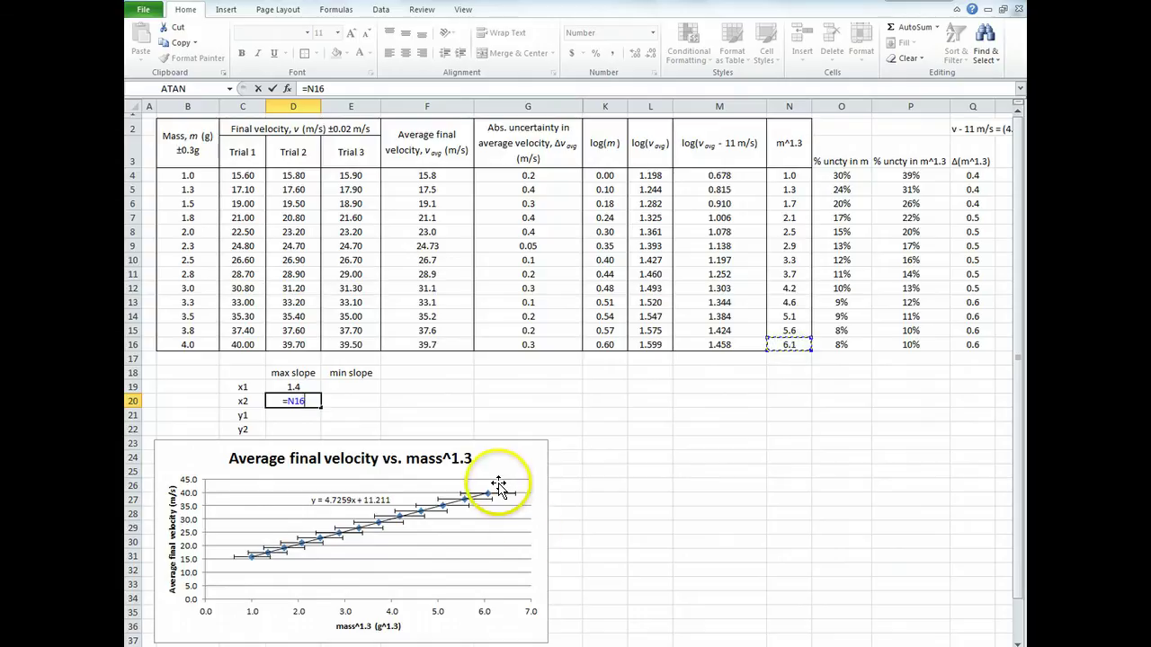
text(-)
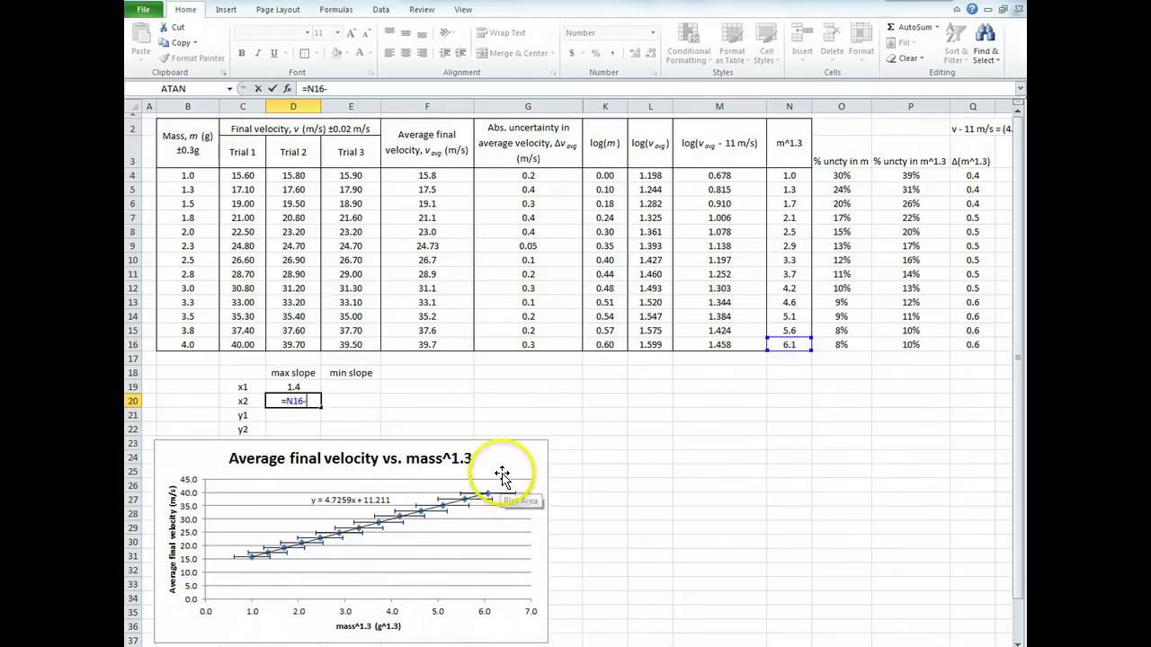
click(964, 345)
key(Return)
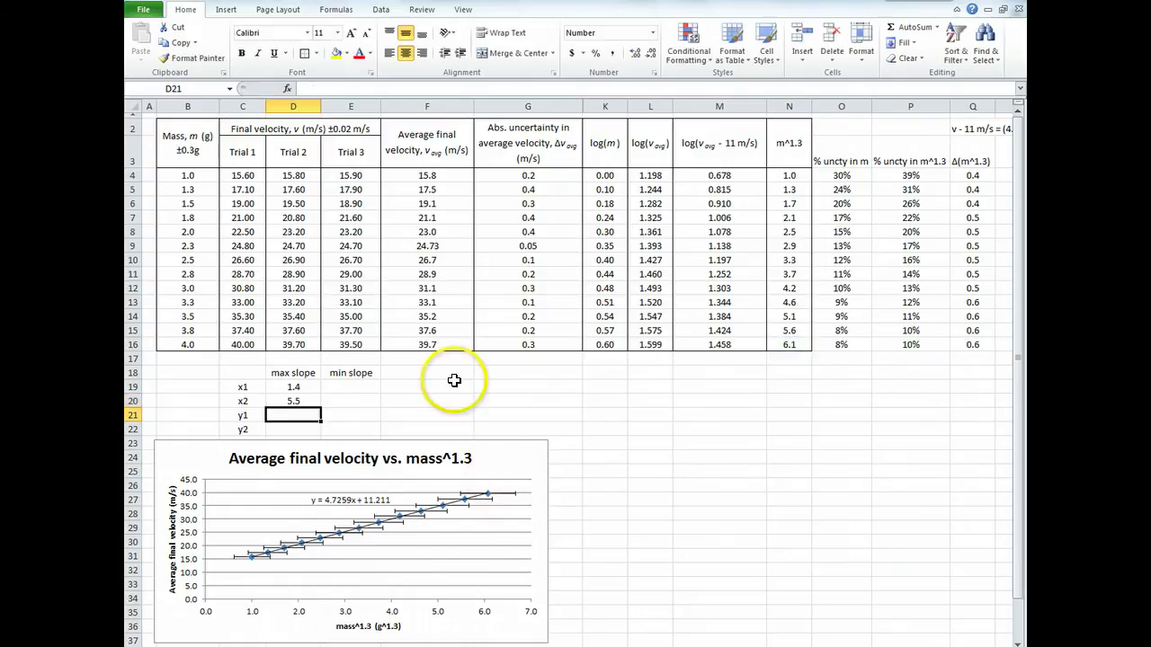
Set max slope y1 to =F4 (15.77) and y2 to =F16 (39.73).
click(294, 388)
text(=)
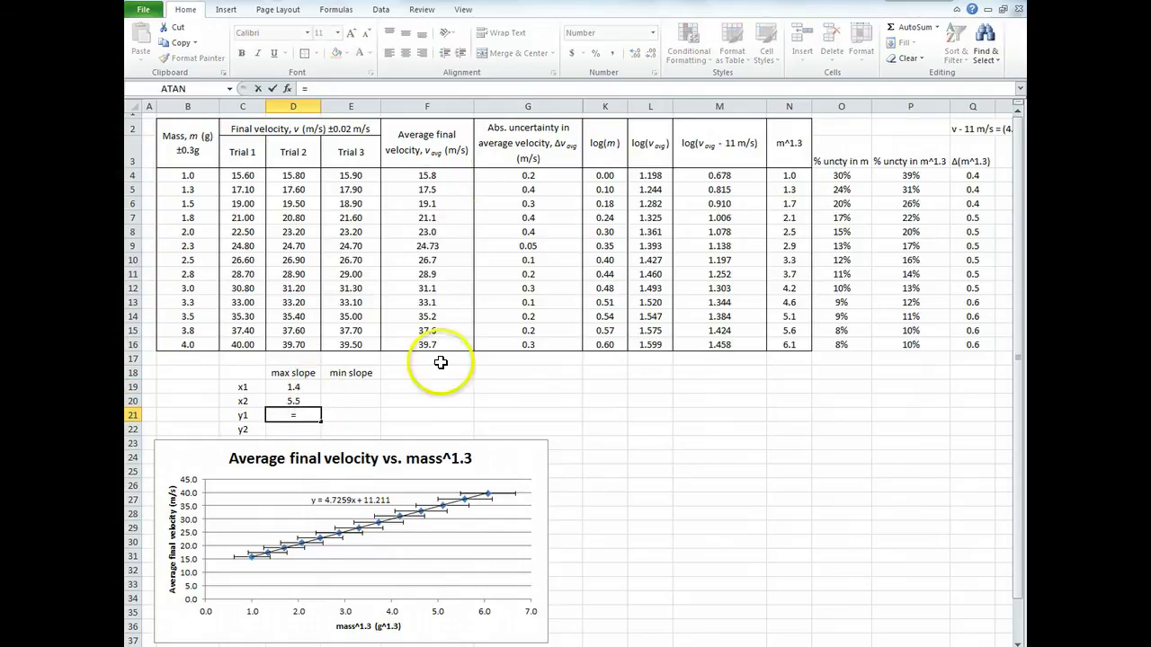
click(438, 177)
key(Return)
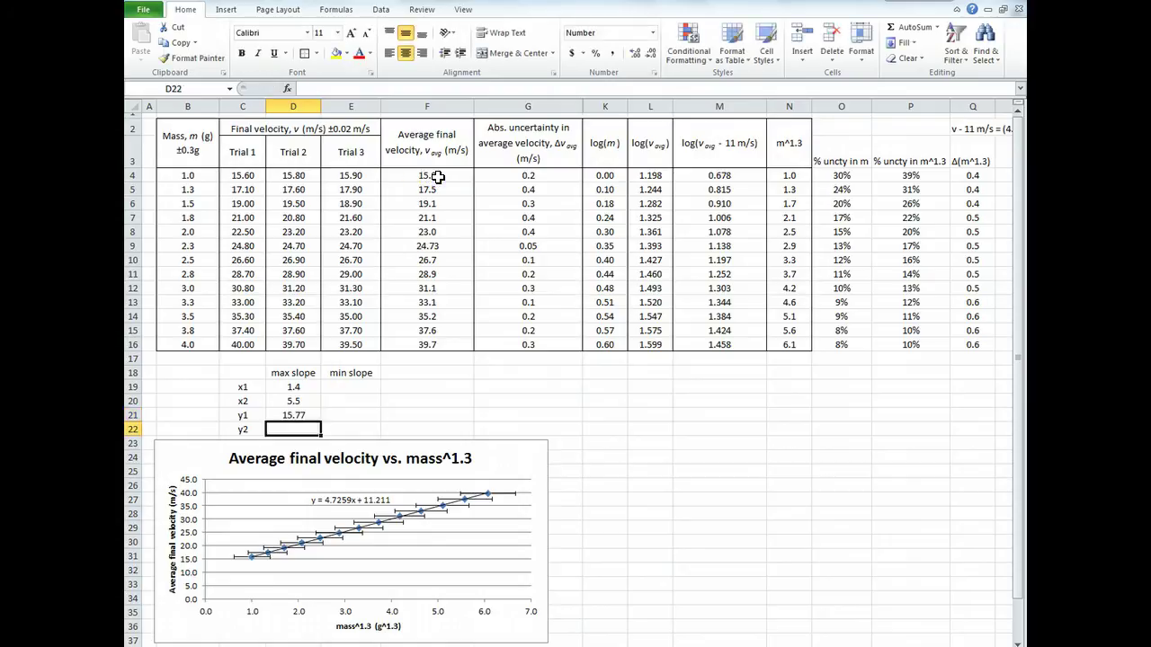
text(=)
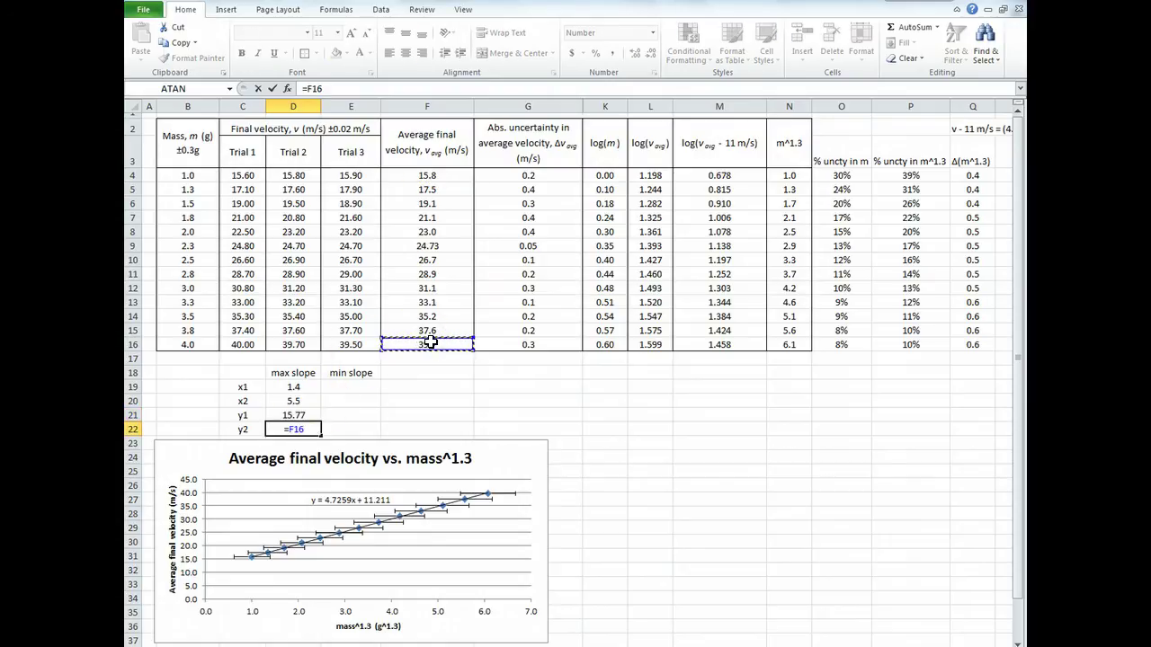
key(Return)
click(375, 387)
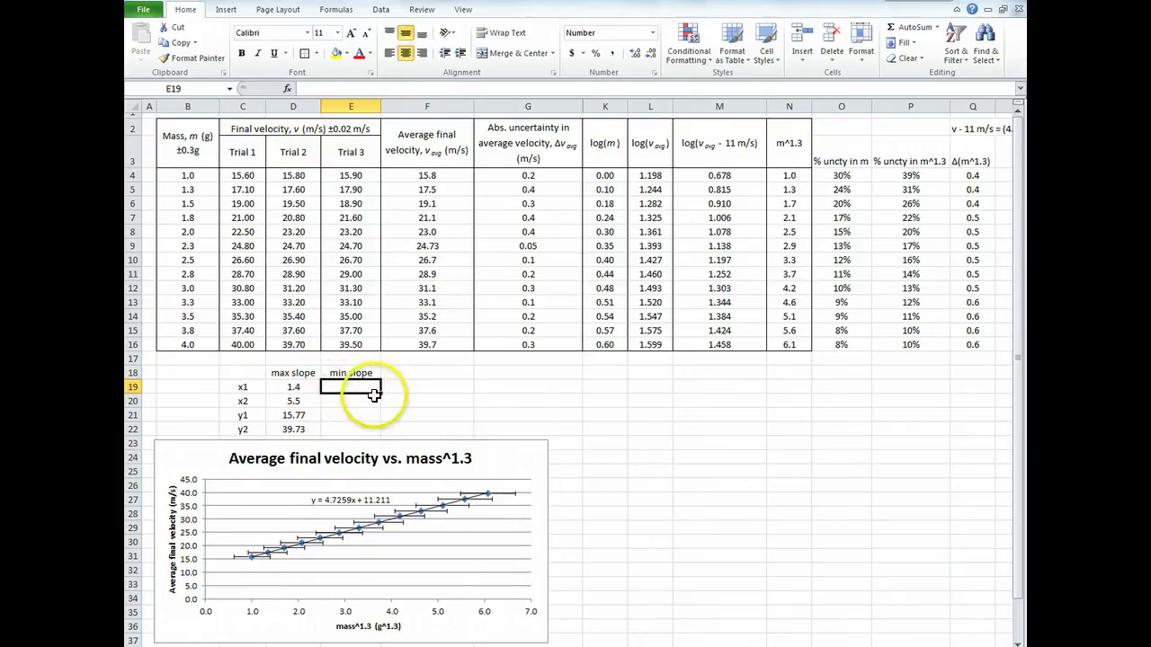
click(236, 556)
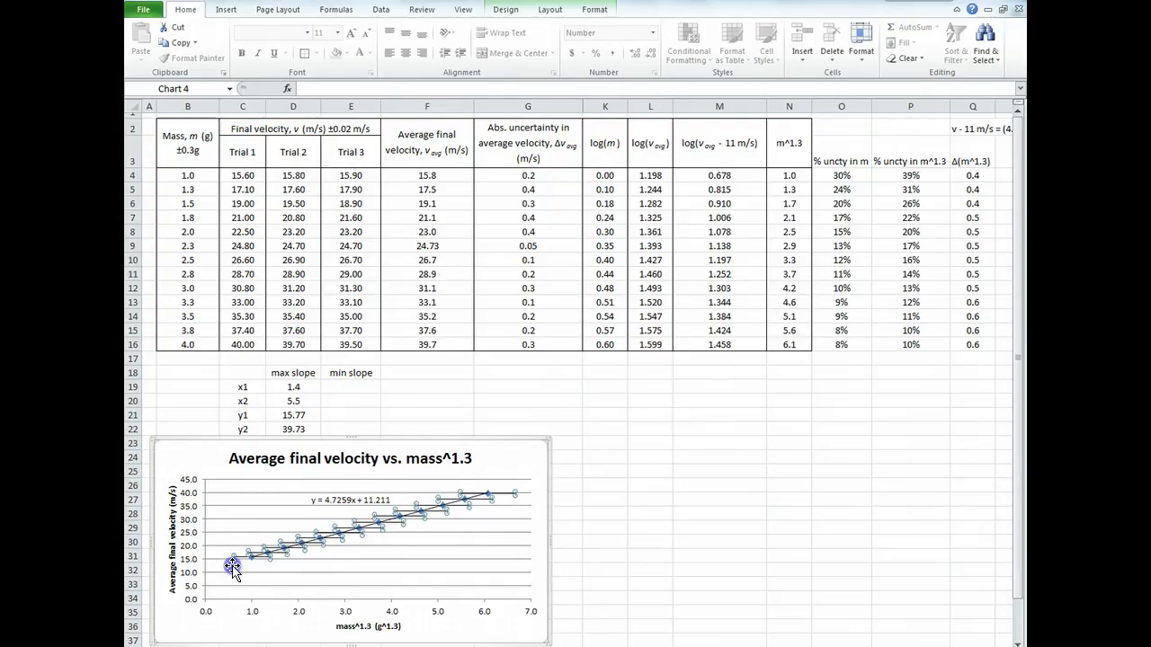
click(232, 558)
click(514, 494)
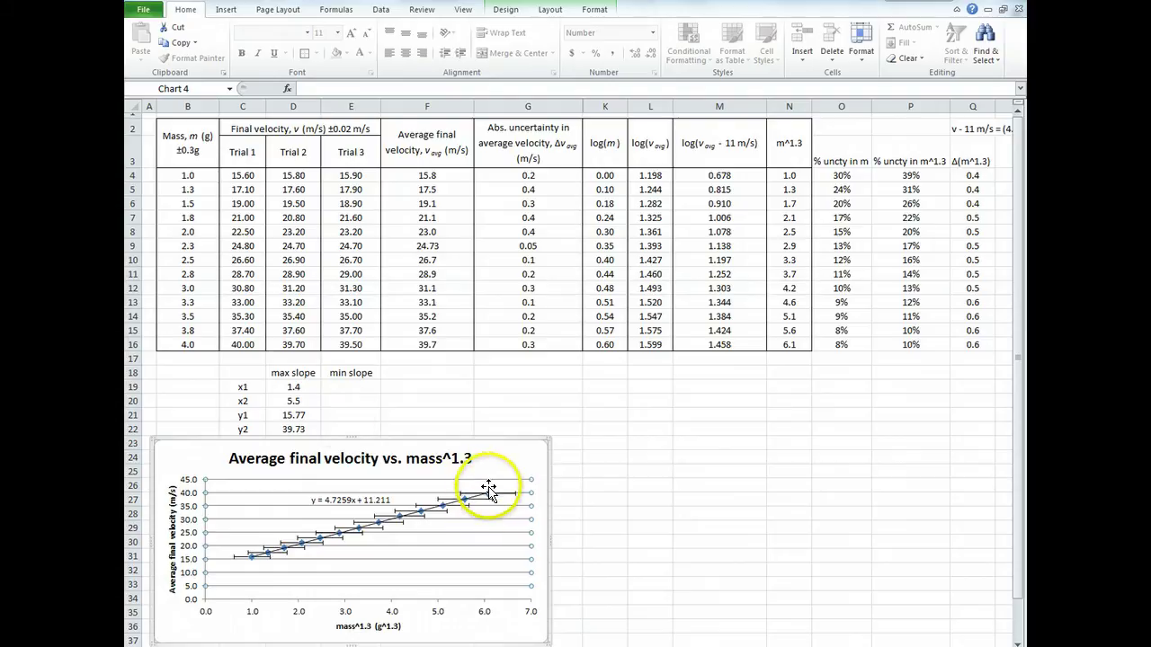
click(346, 388)
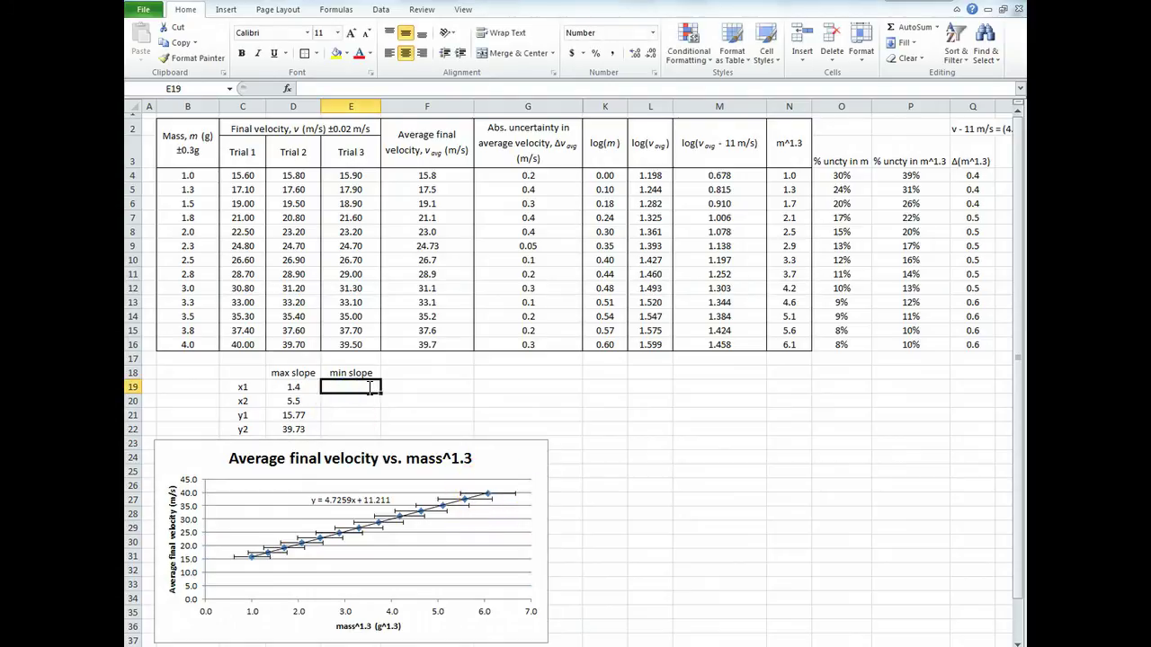
text(=)
Set min slope x1 to =N4-Q4 (0.6) and x2 to =N16+Q16 (6.7).
click(786, 177)
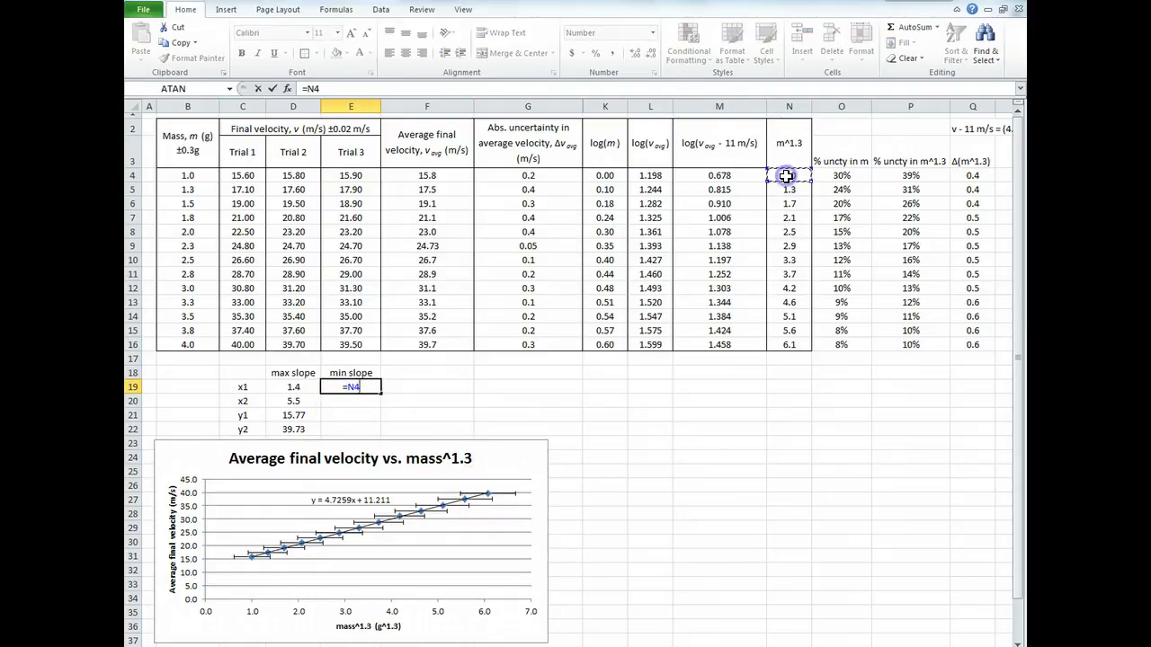
text(-)
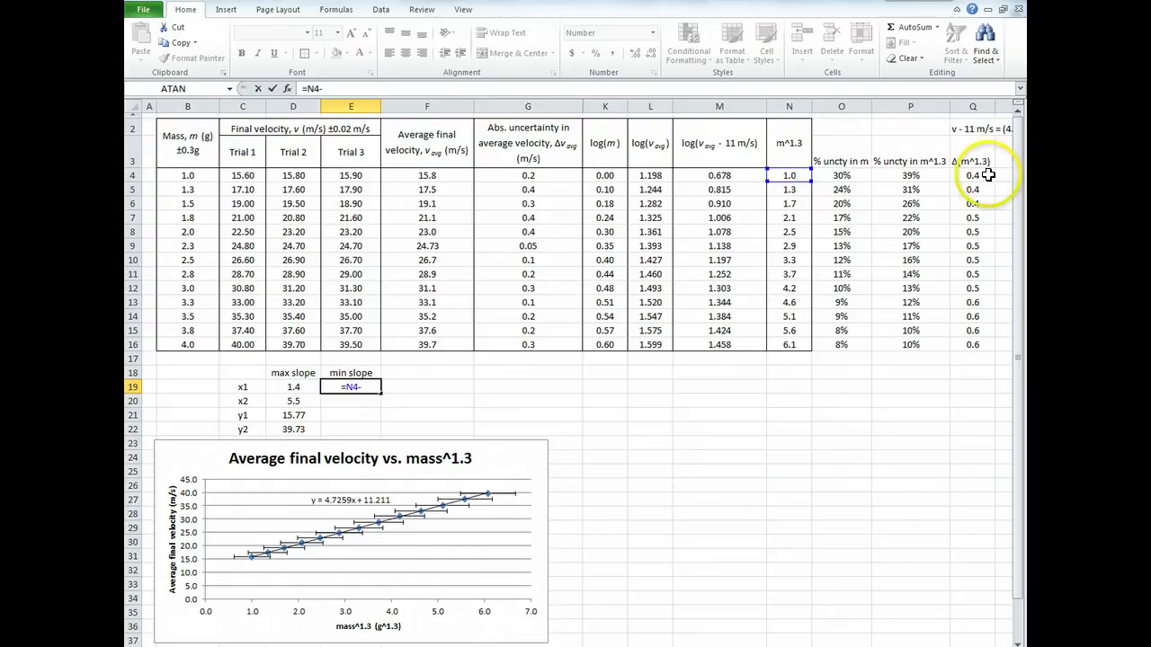
click(972, 176)
key(Return)
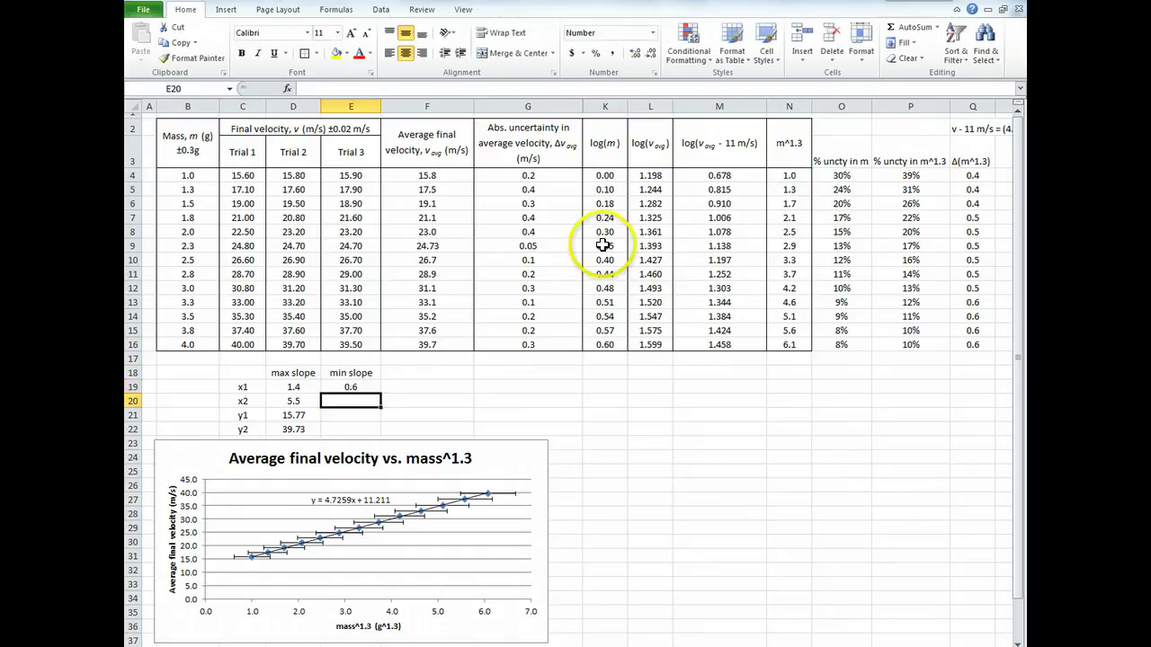
text(=)
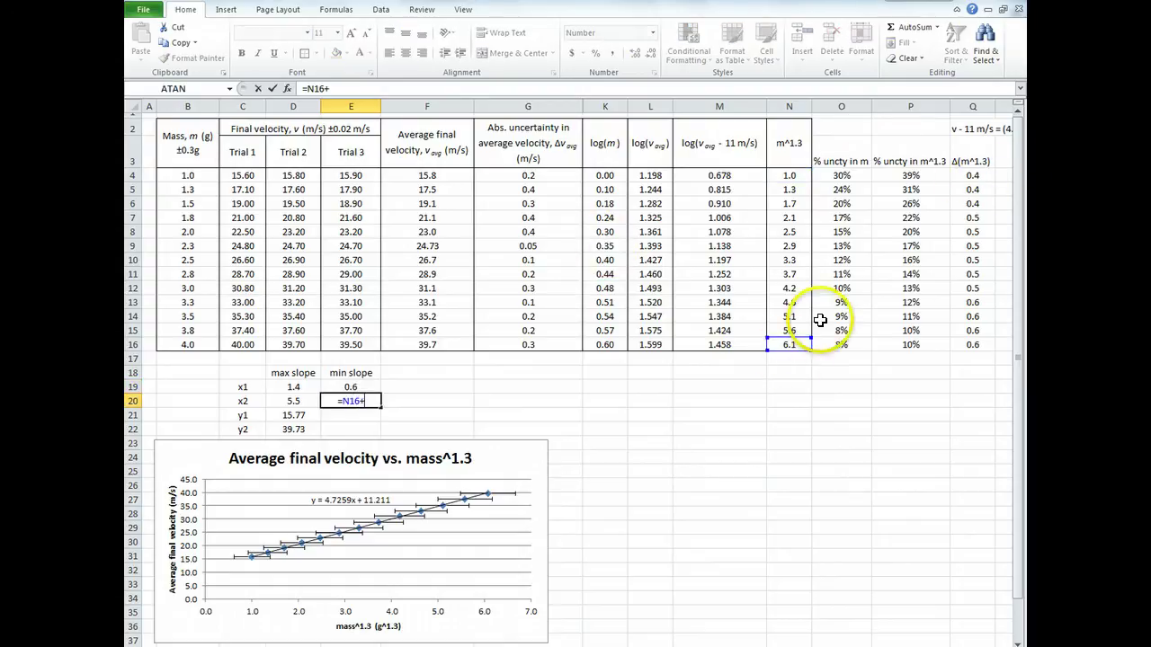
text(+)
click(972, 346)
key(Return)
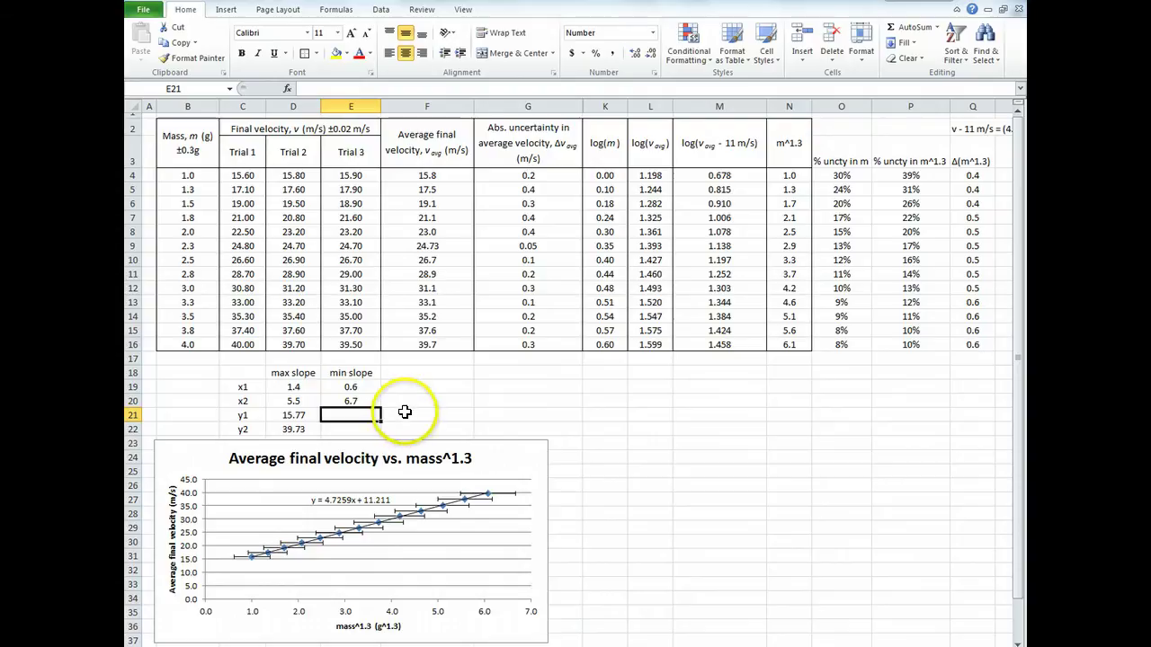
Inspect and copy the max slope y1 formula.
click(294, 417)
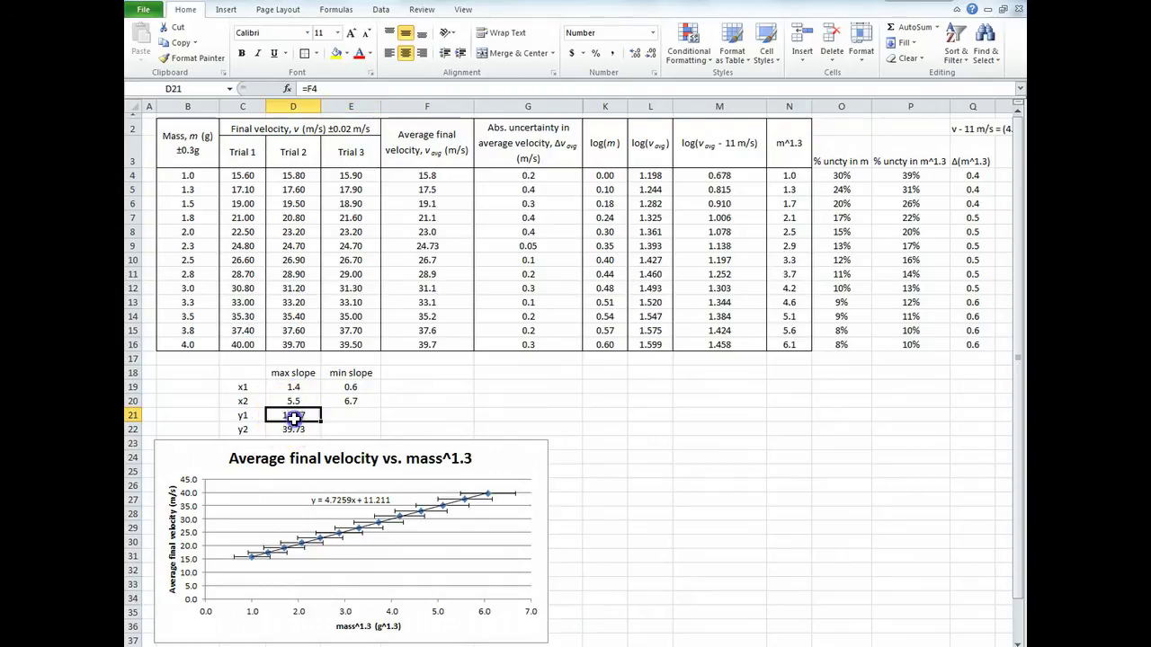
click(346, 414)
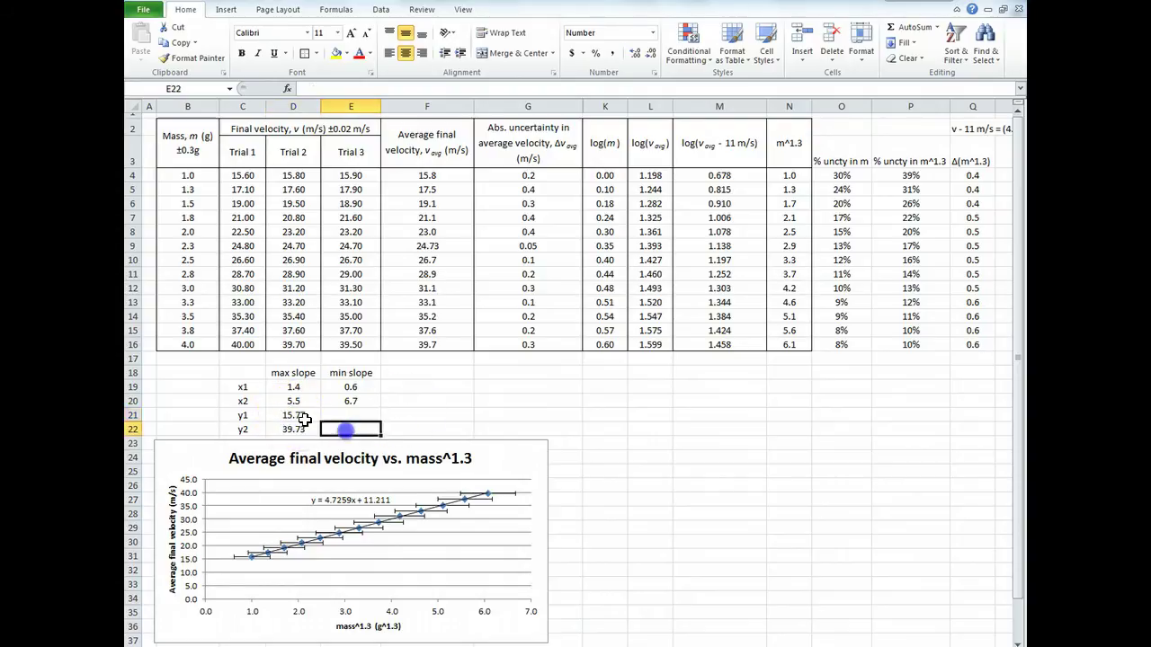
click(304, 417)
drag(326, 88, 223, 88)
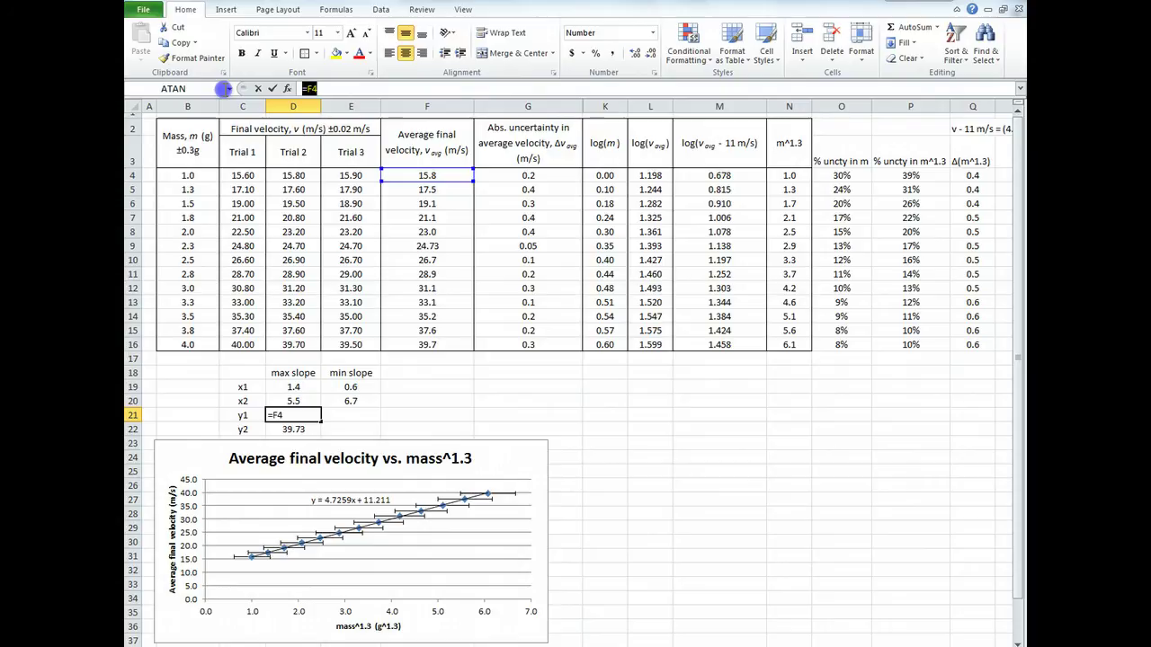
click(410, 150)
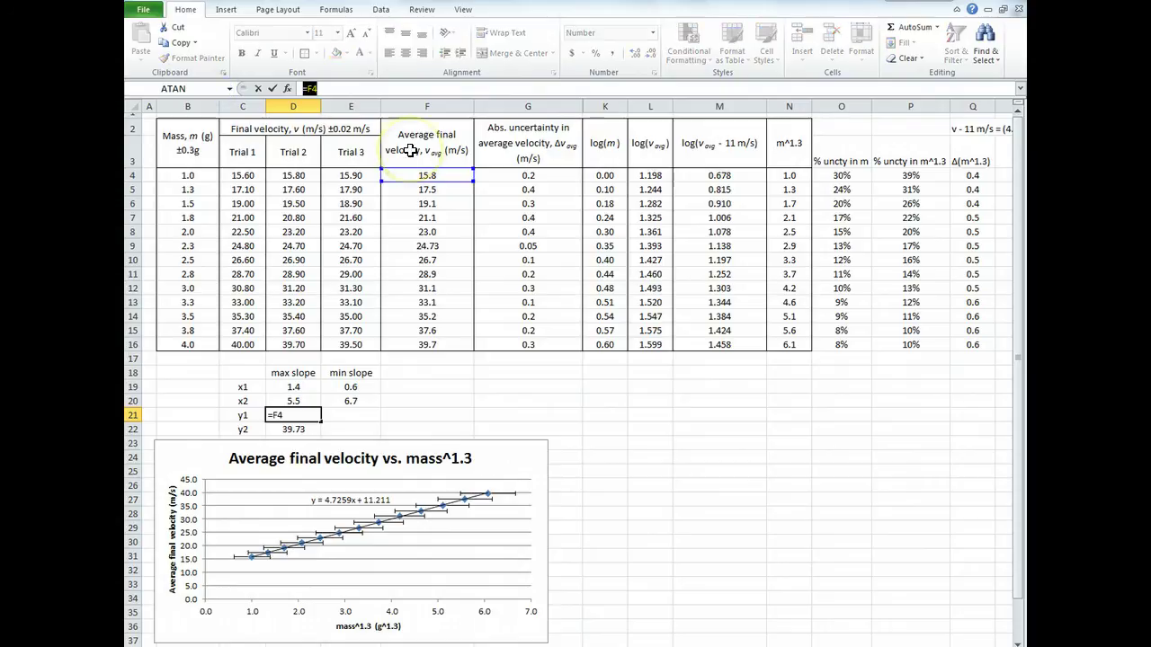
click(360, 96)
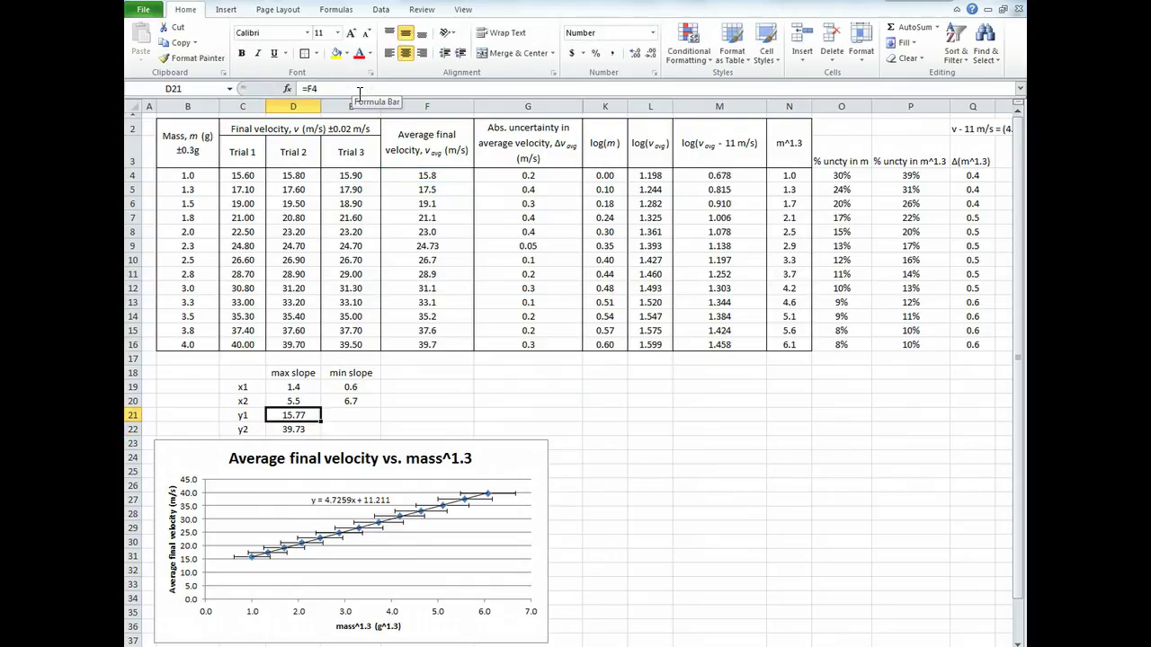
key(Right)
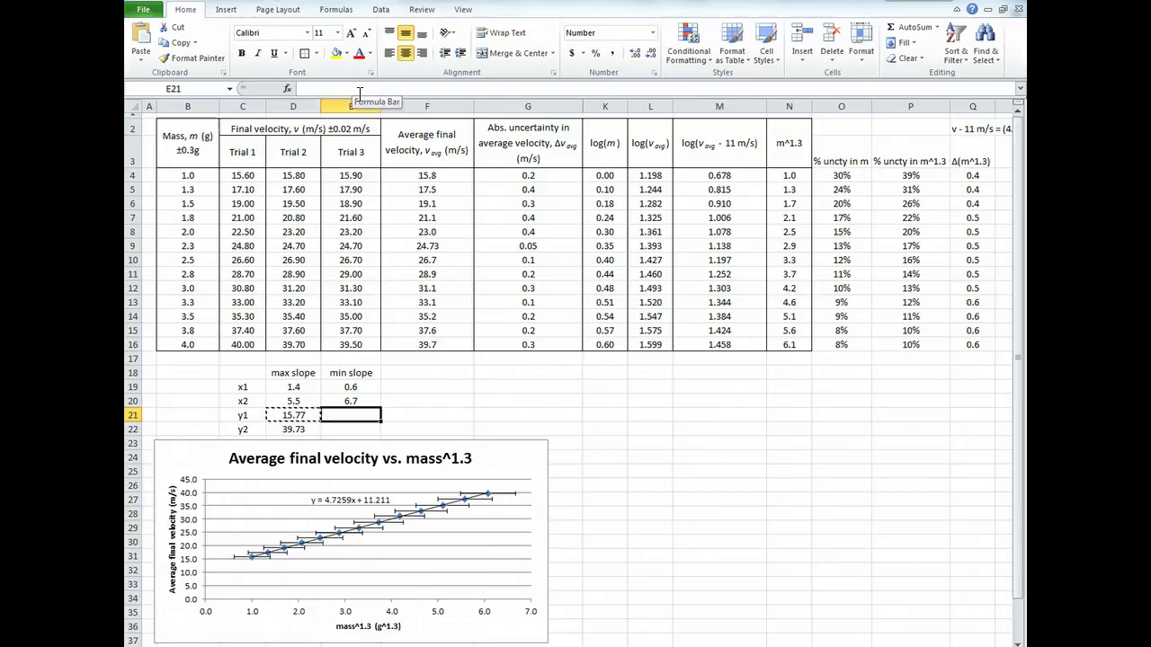
Try =G4 for min slope y1, undo it, and rewrite max slope y1 as =F4.
click(369, 90)
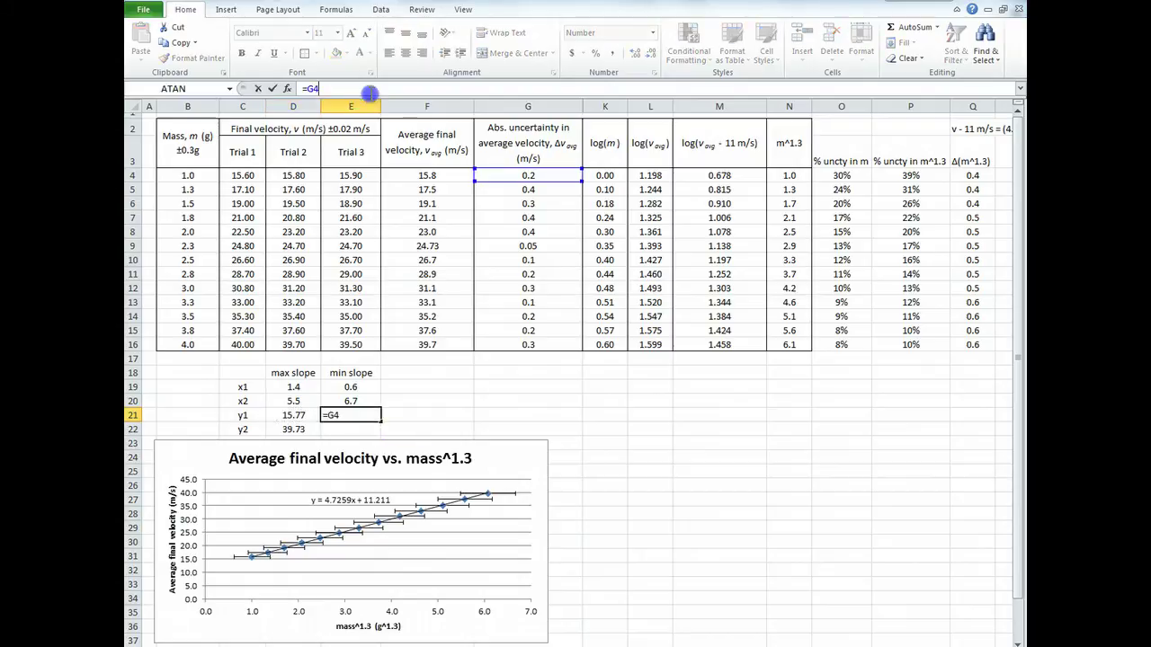
click(537, 175)
click(437, 178)
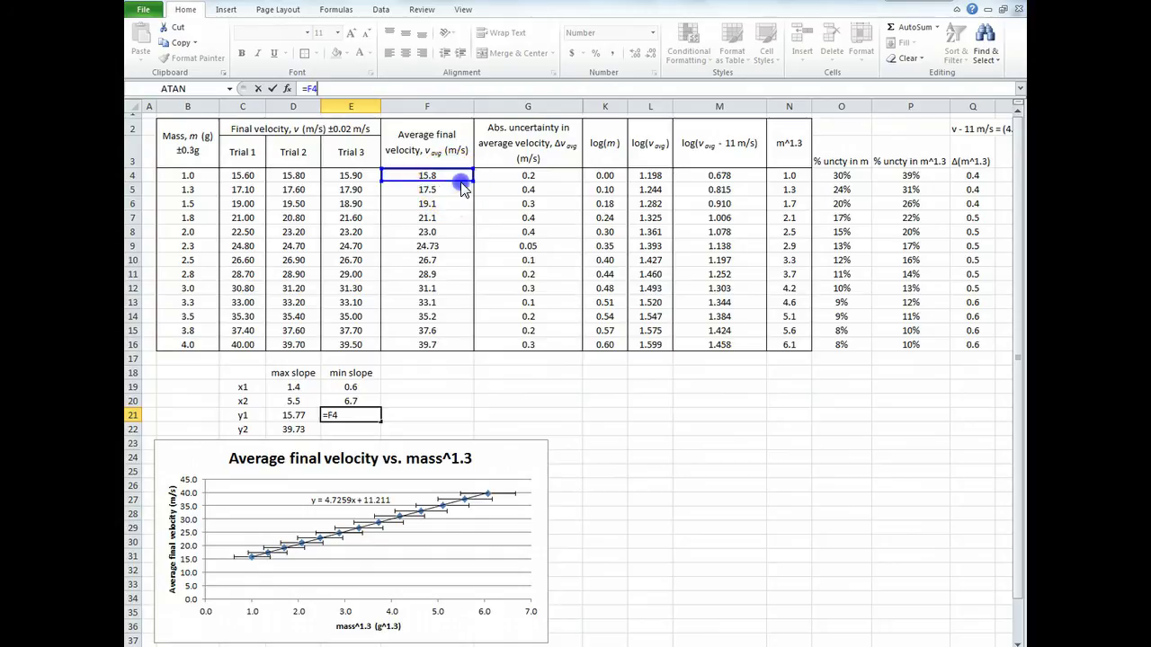
click(505, 179)
key(Return)
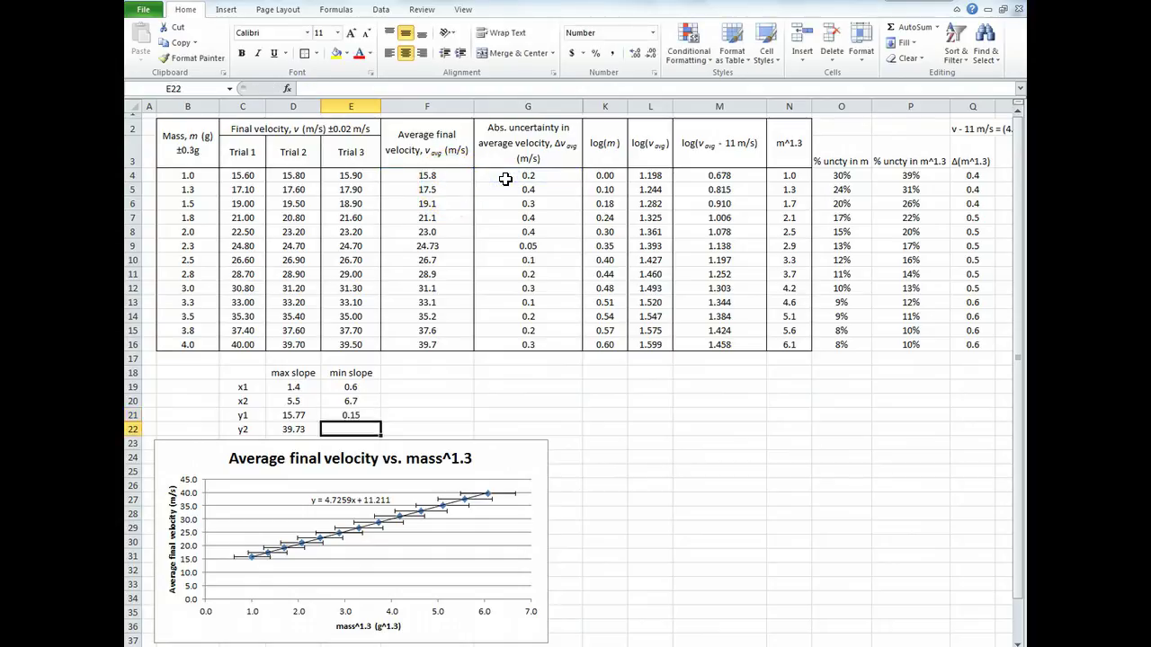
key(ctrl+z)
key(Left)
text(=F4)
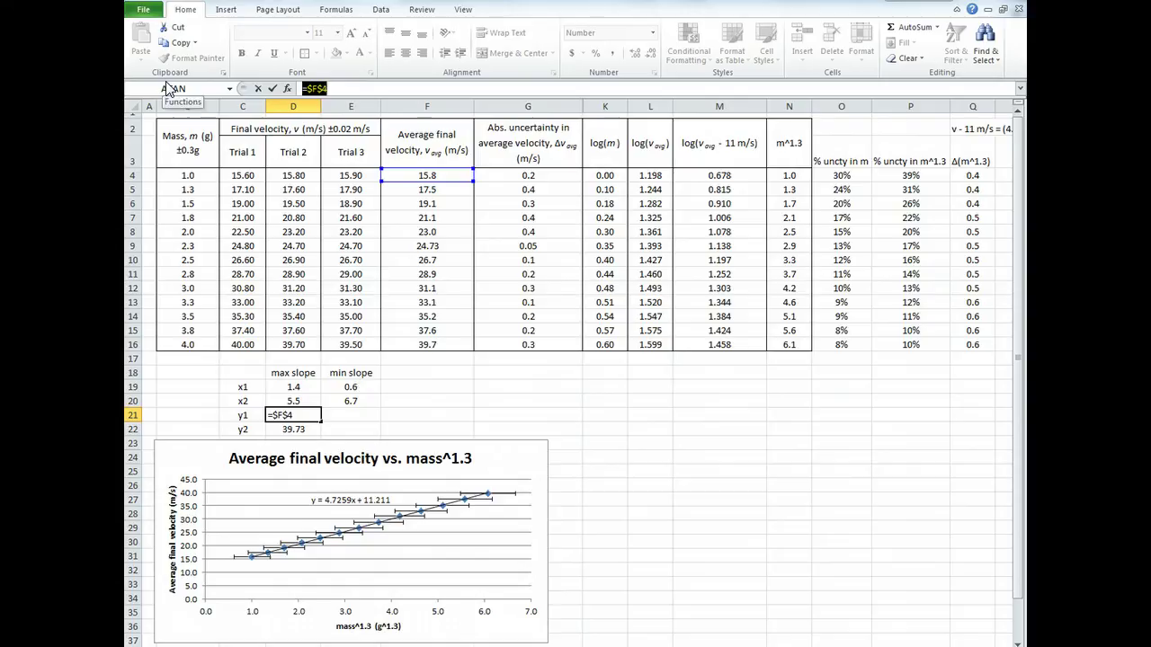
Fix max slope y1 as the absolute reference =$F$4 and copy it into min slope y1 (15.77).
key(Return)
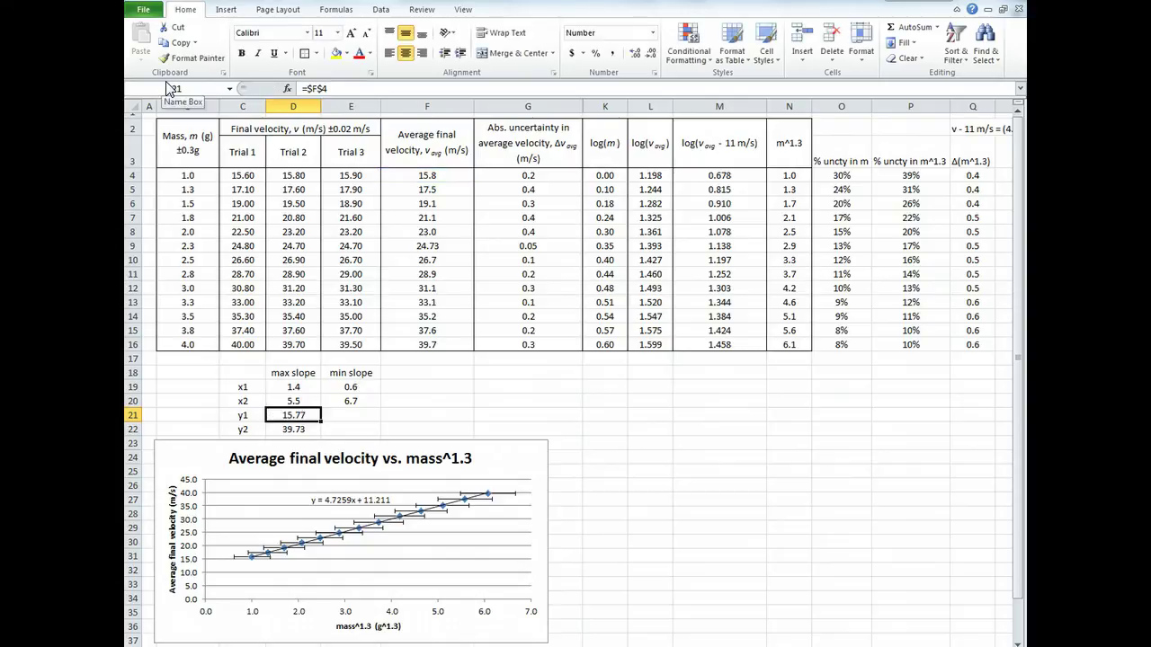
key(Right)
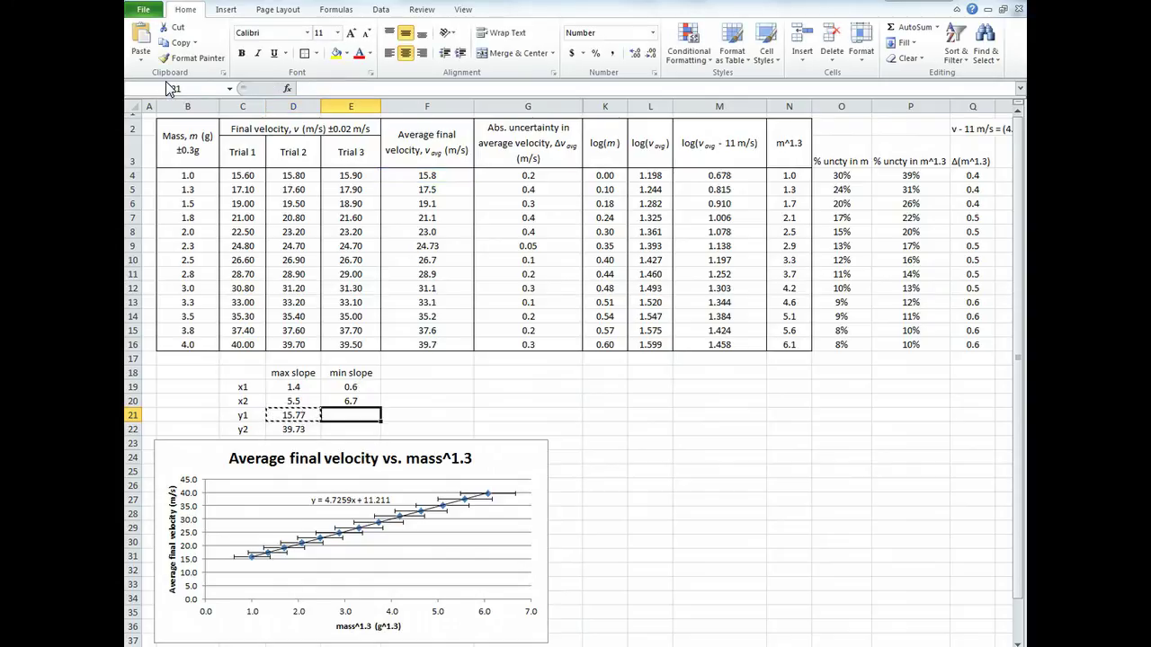
click(350, 106)
click(350, 415)
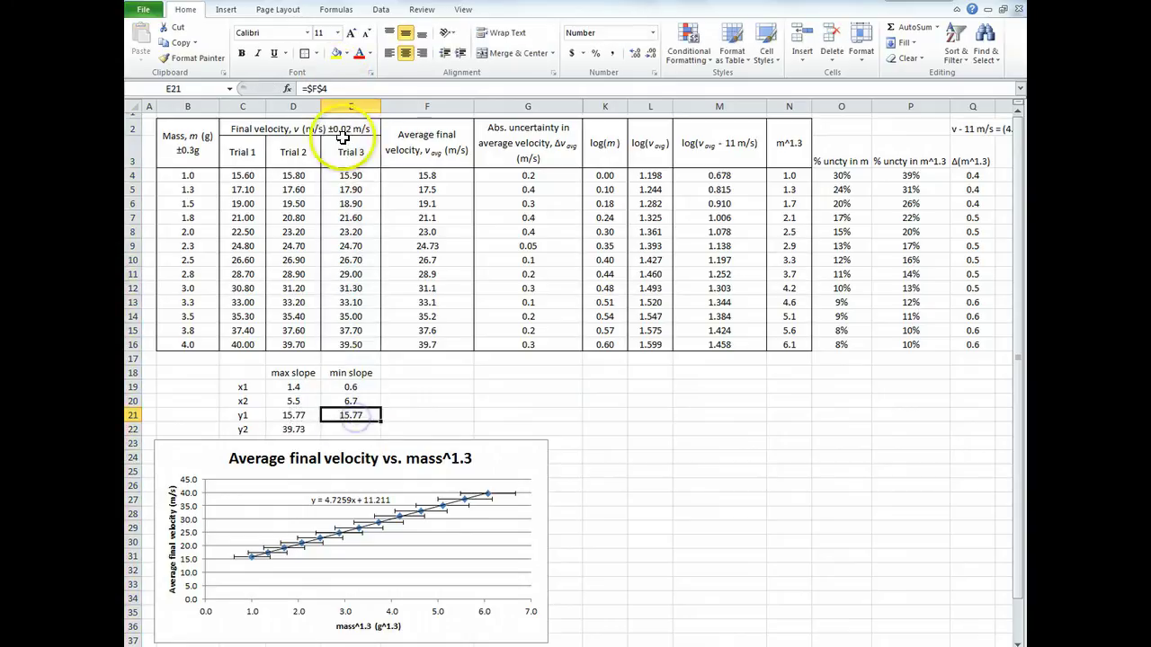
double_click(351, 415)
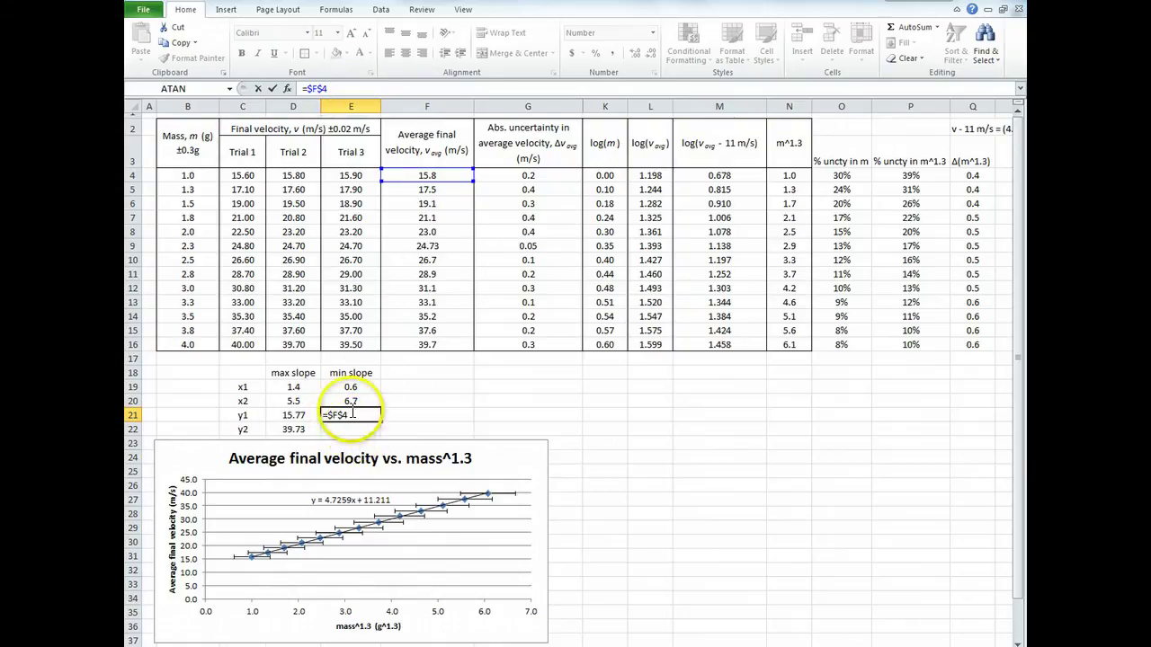
Make max slope y2 the absolute reference =$F$16 and paste it into min slope y2 (39.73).
click(290, 429)
drag(350, 89, 264, 100)
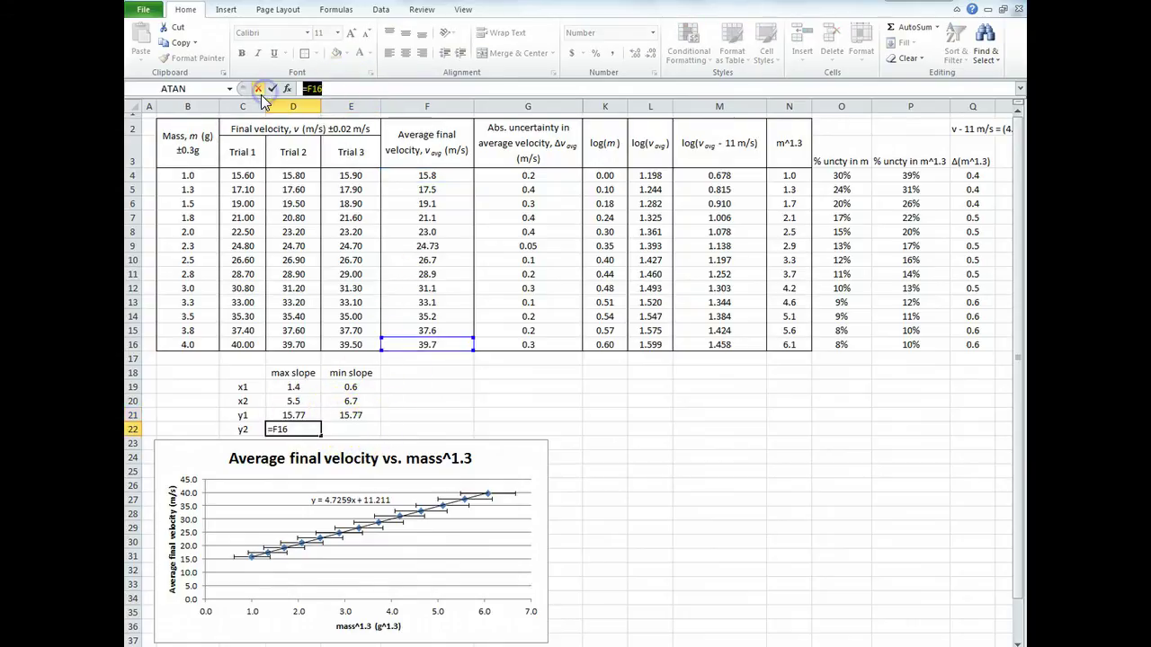
key(ctrl+Return)
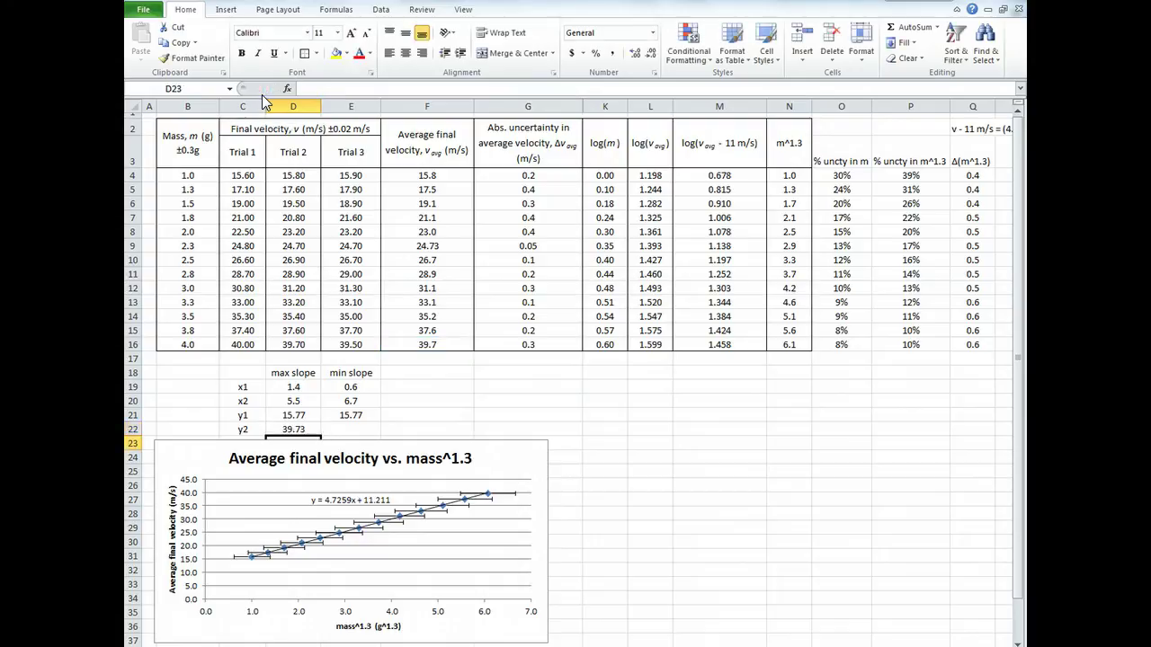
key(ctrl+c)
key(Right)
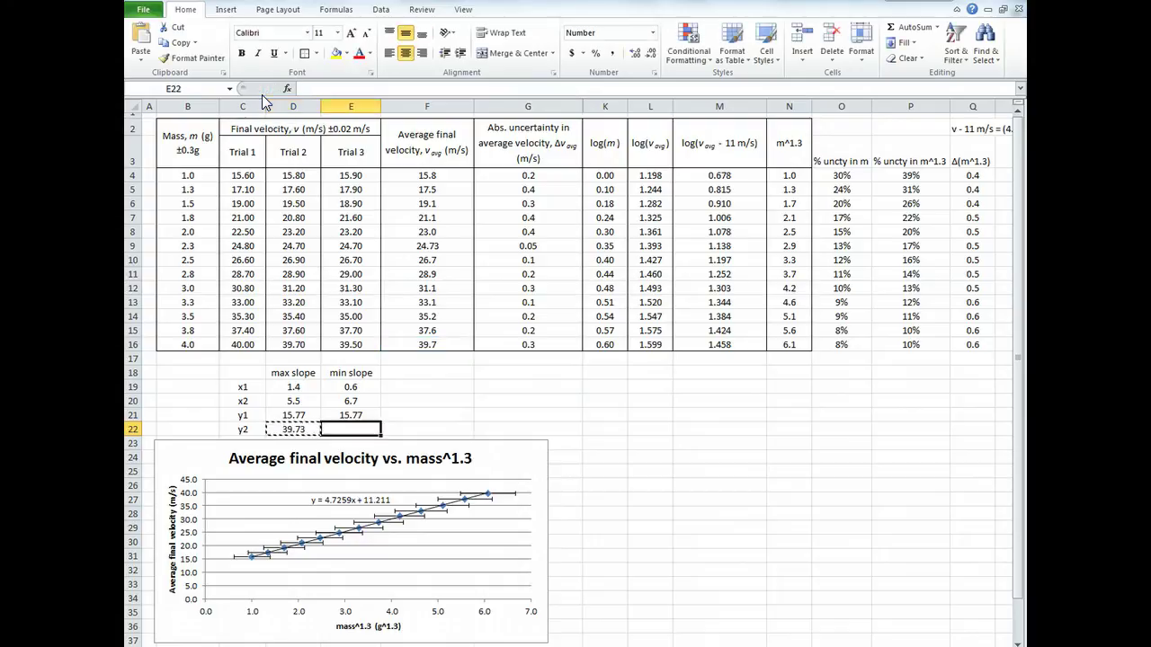
key(ctrl+v)
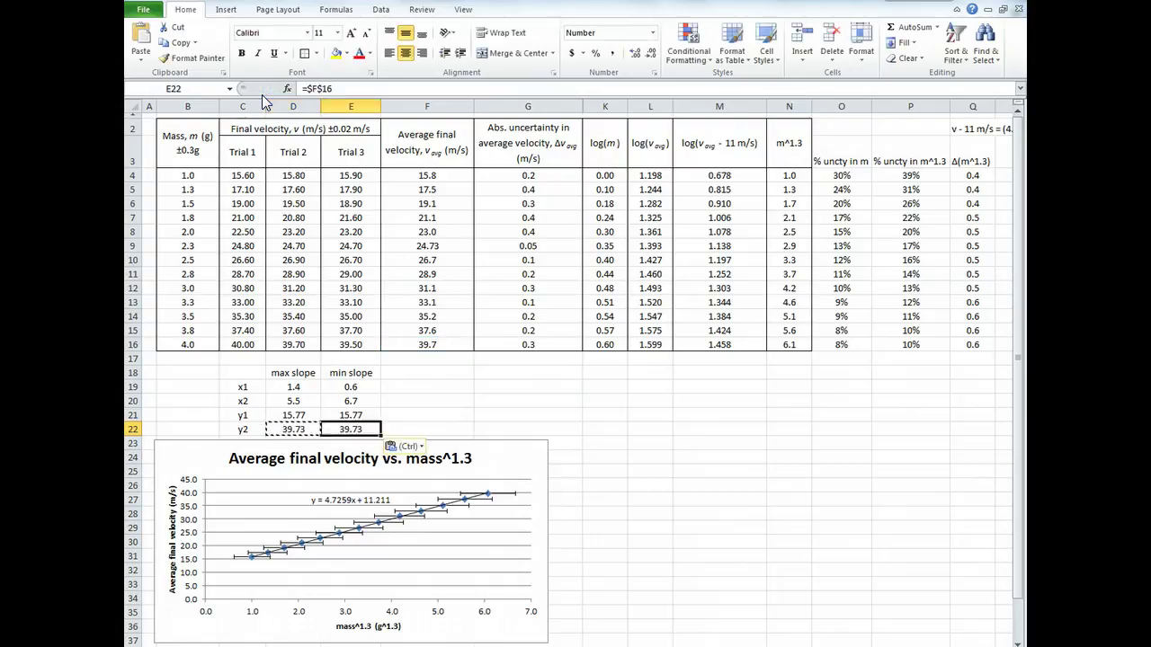
click(438, 414)
double_click(442, 414)
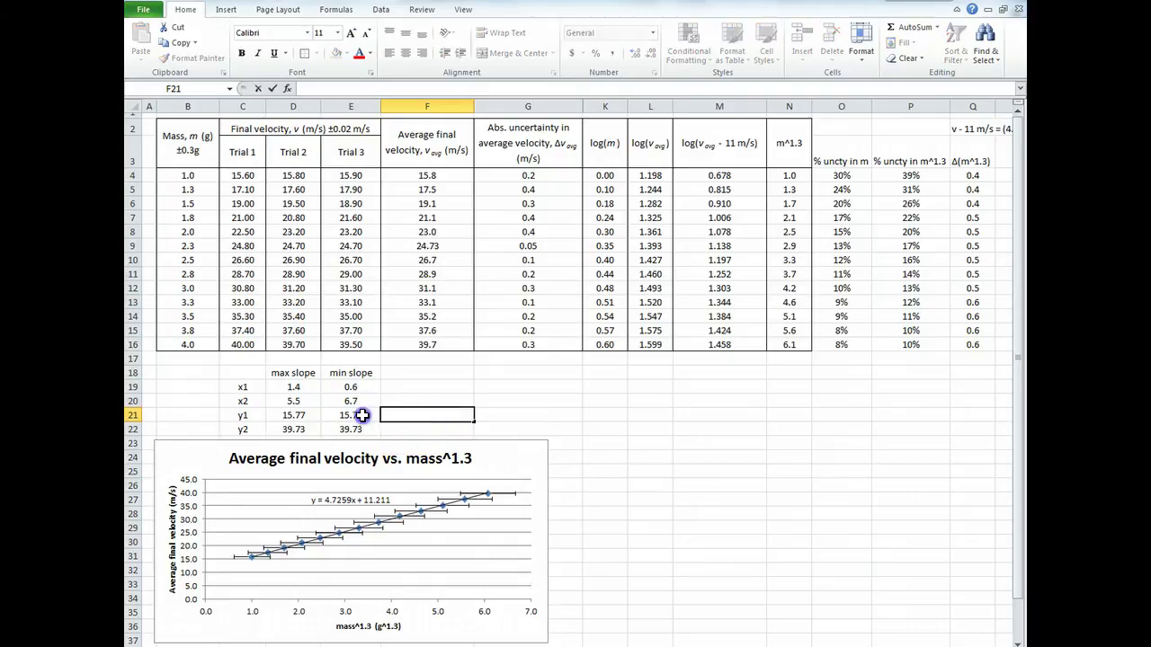
click(362, 415)
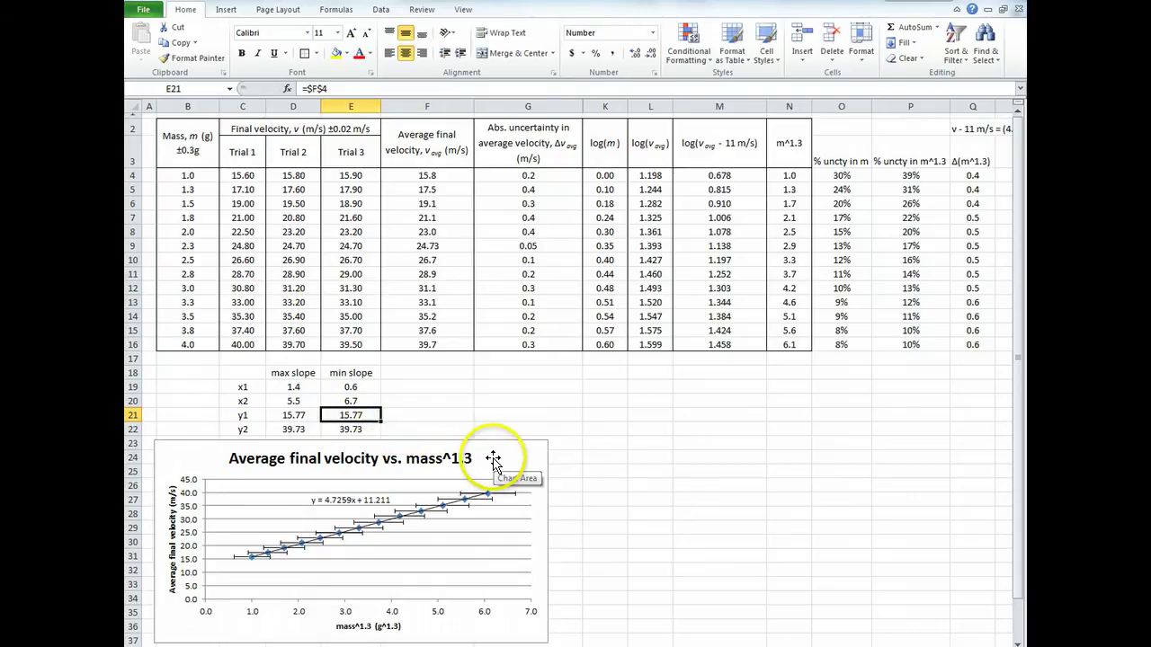
Ctrl-drag the velocity vs. mass^1.3 chart to create a duplicate to the right.
drag(496, 457, 943, 458)
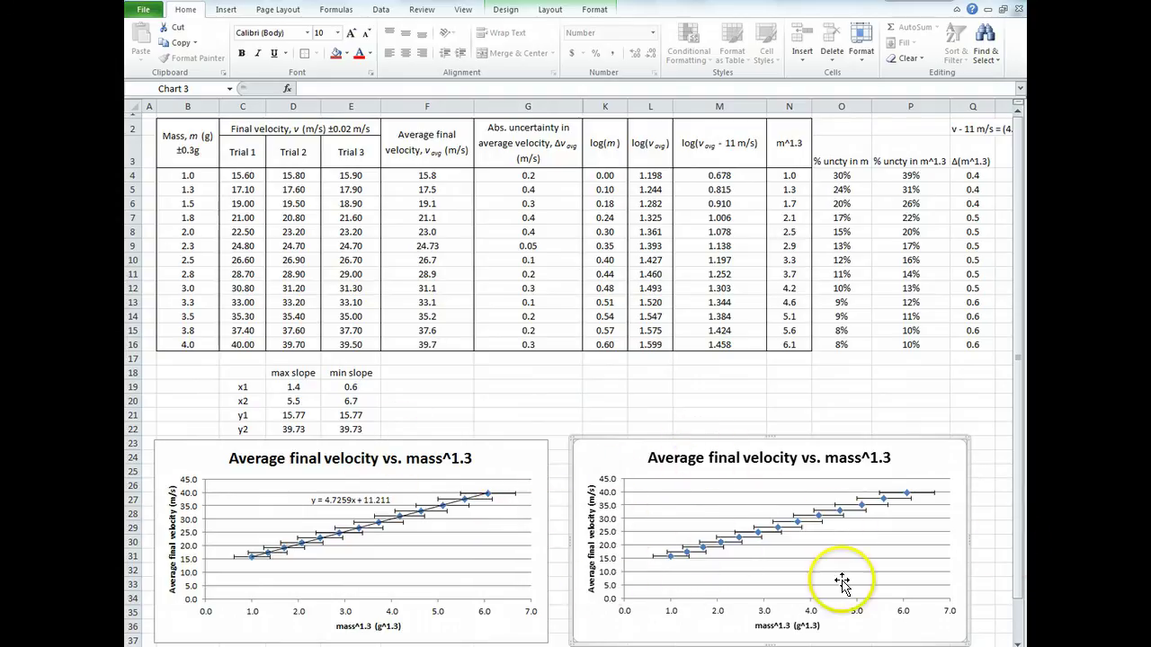
right_click(737, 537)
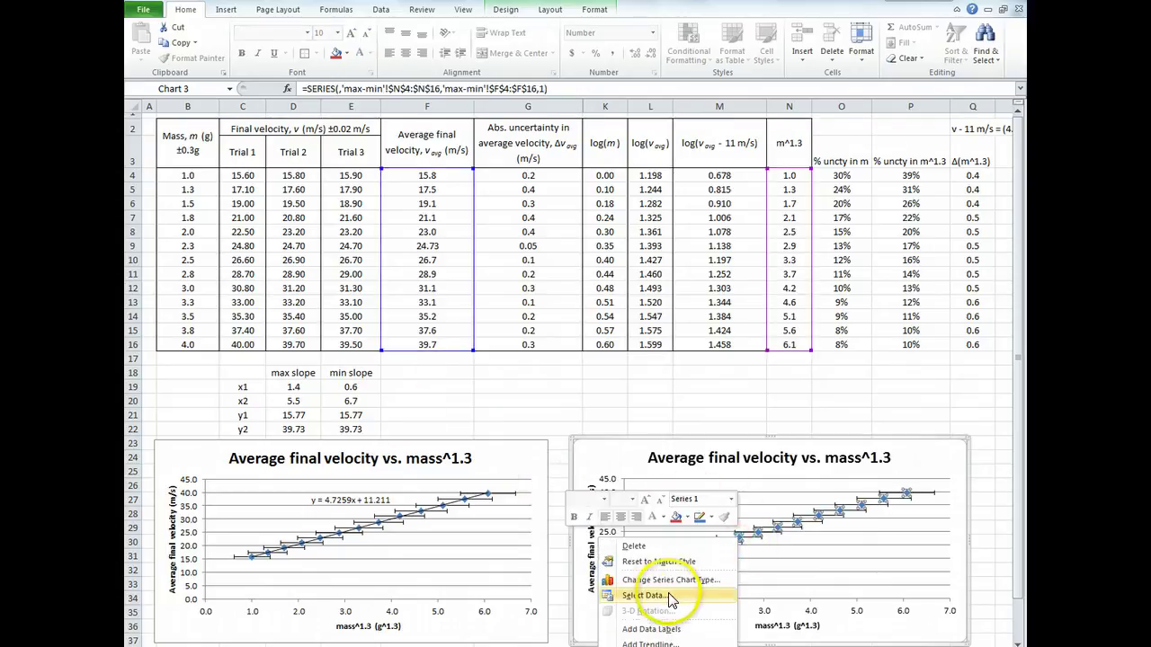
click(797, 497)
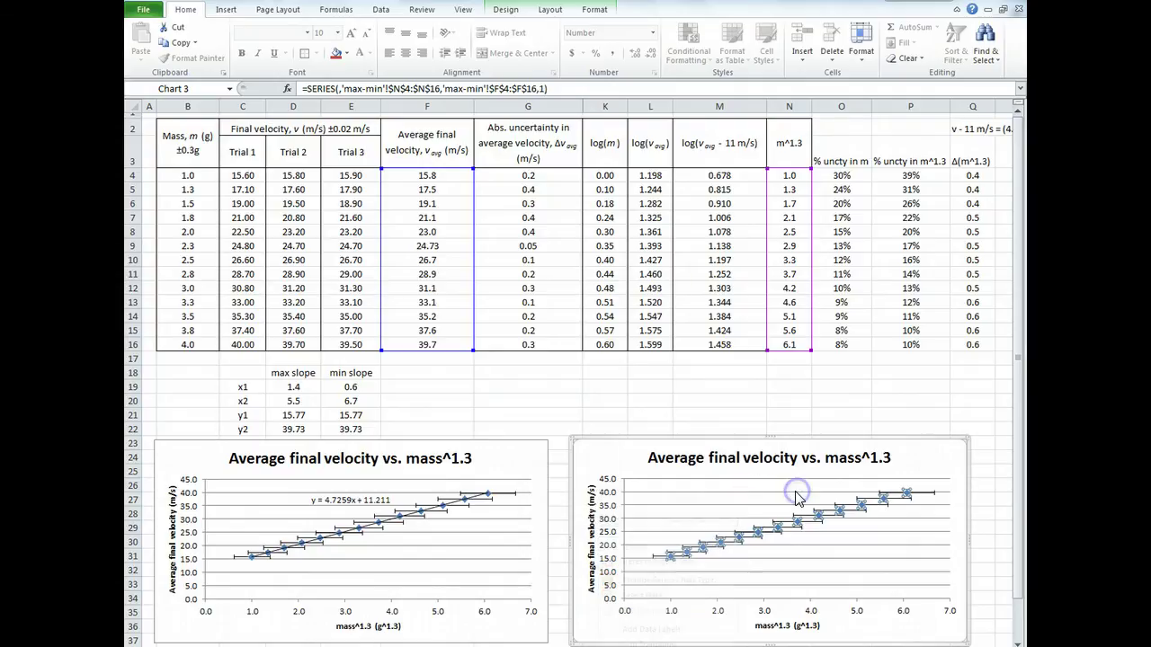
click(647, 473)
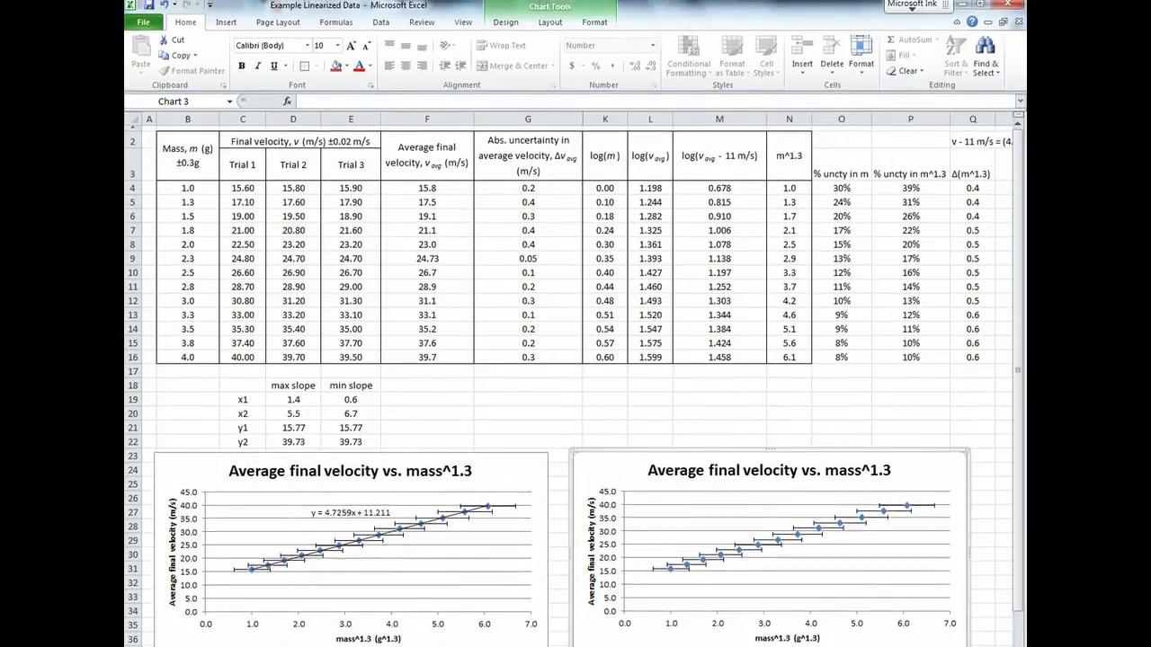
In Select Data, add a Max slope series with X values D19:D20 and Y values D21:D22.
click(509, 12)
click(288, 63)
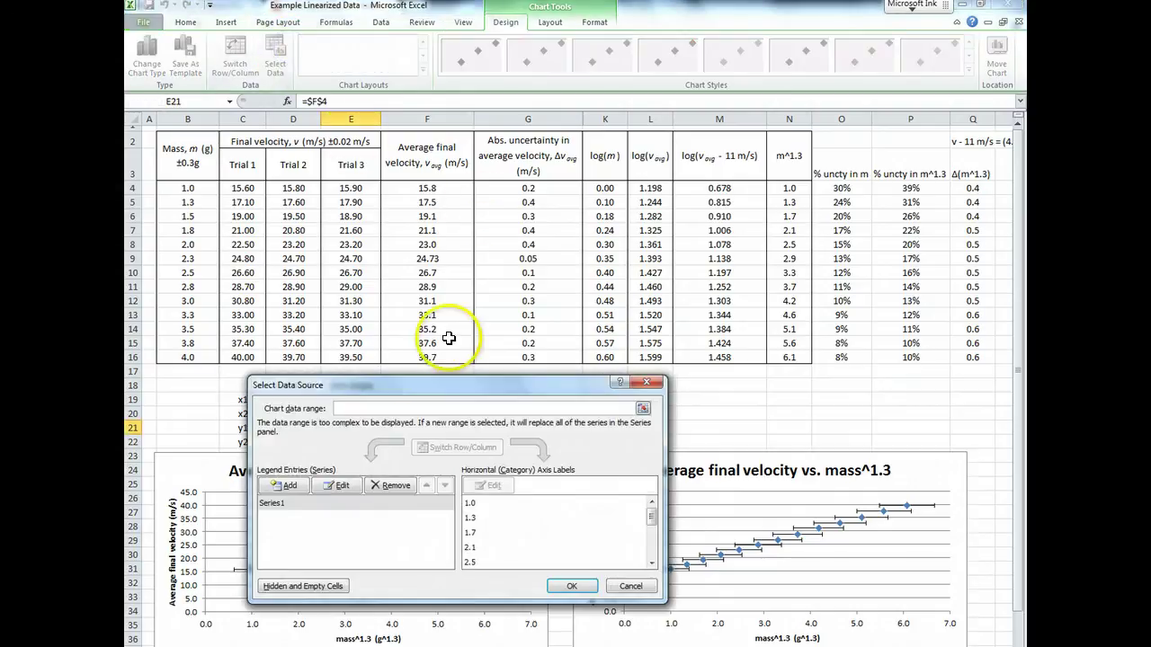
drag(399, 389, 537, 171)
click(428, 268)
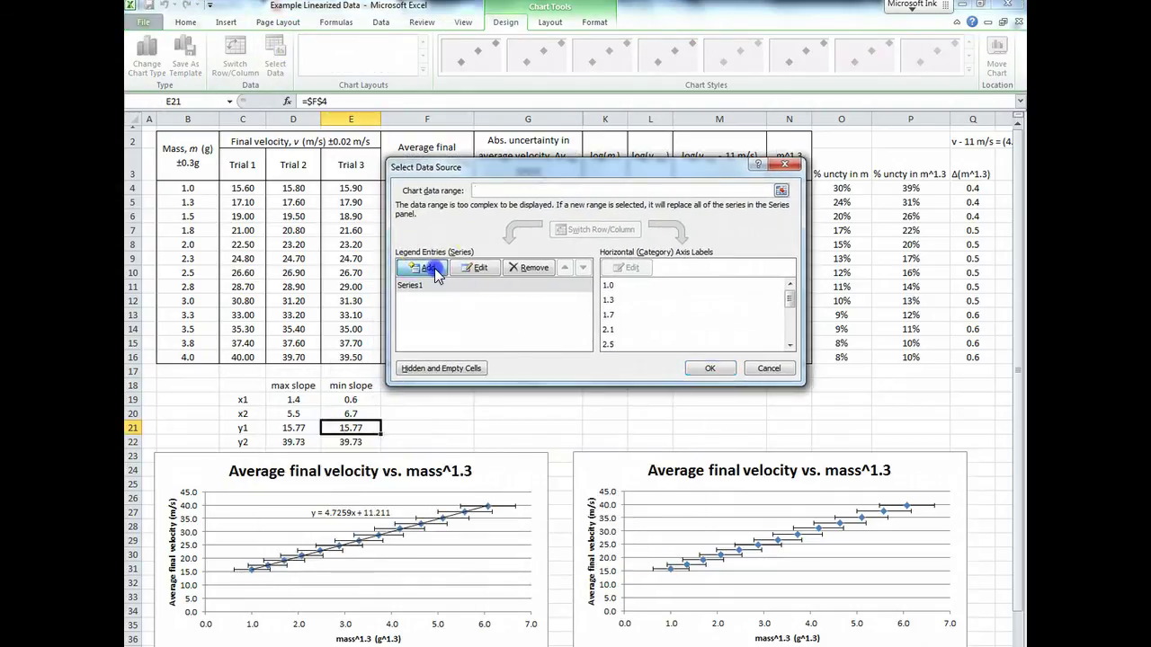
click(536, 540)
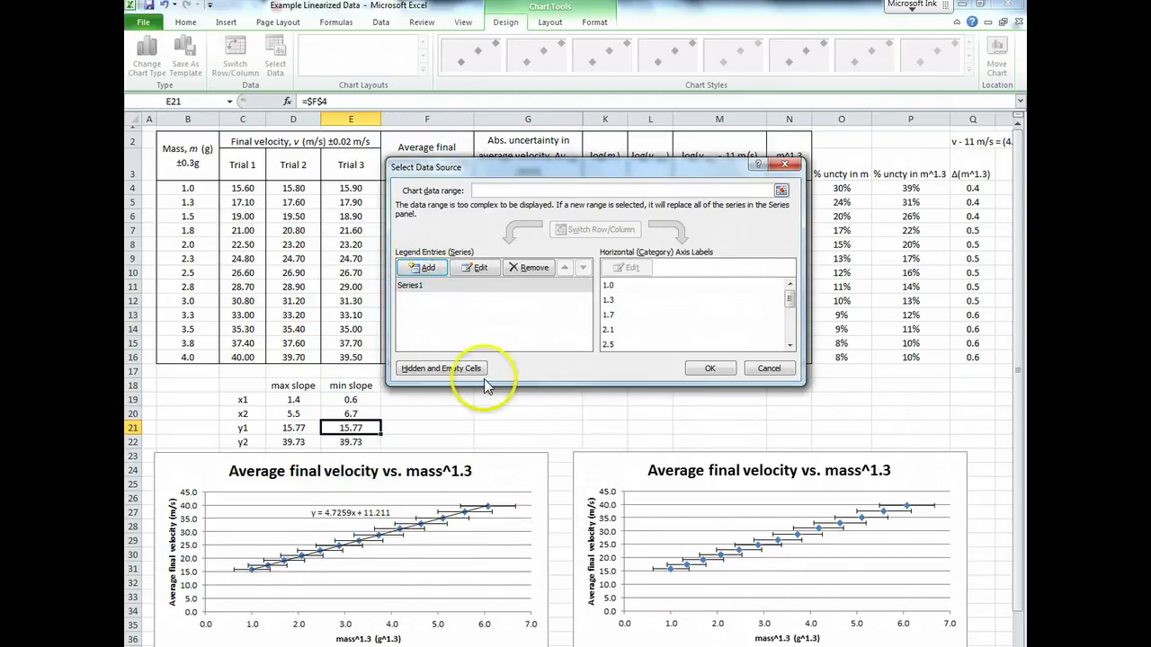
click(429, 272)
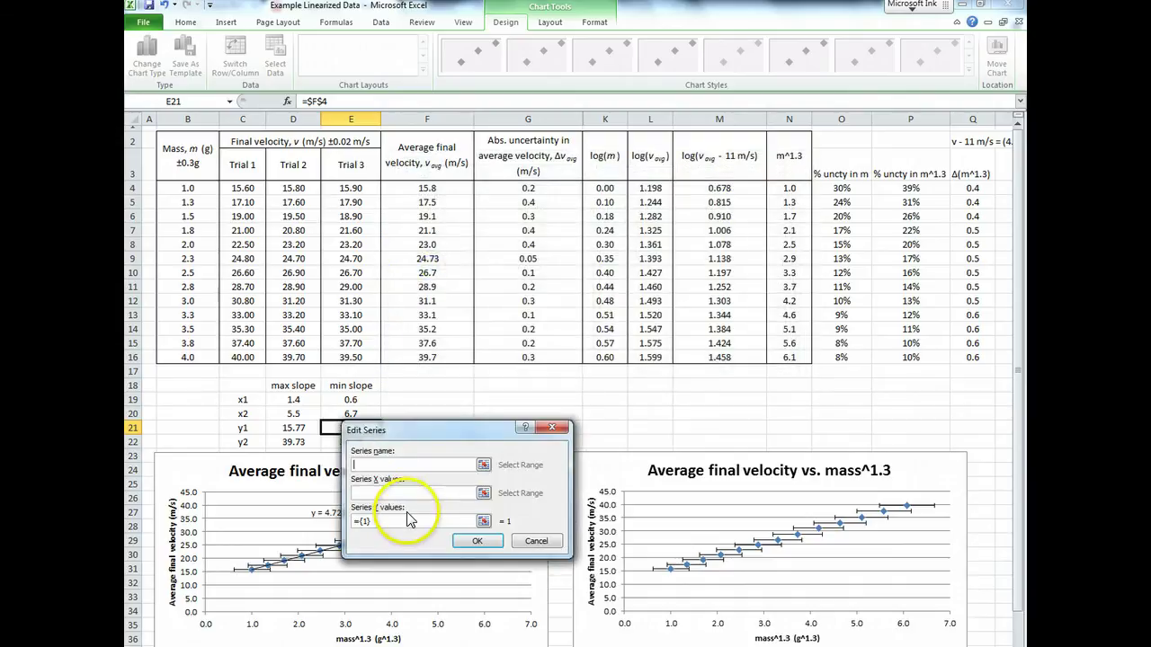
drag(412, 421, 539, 270)
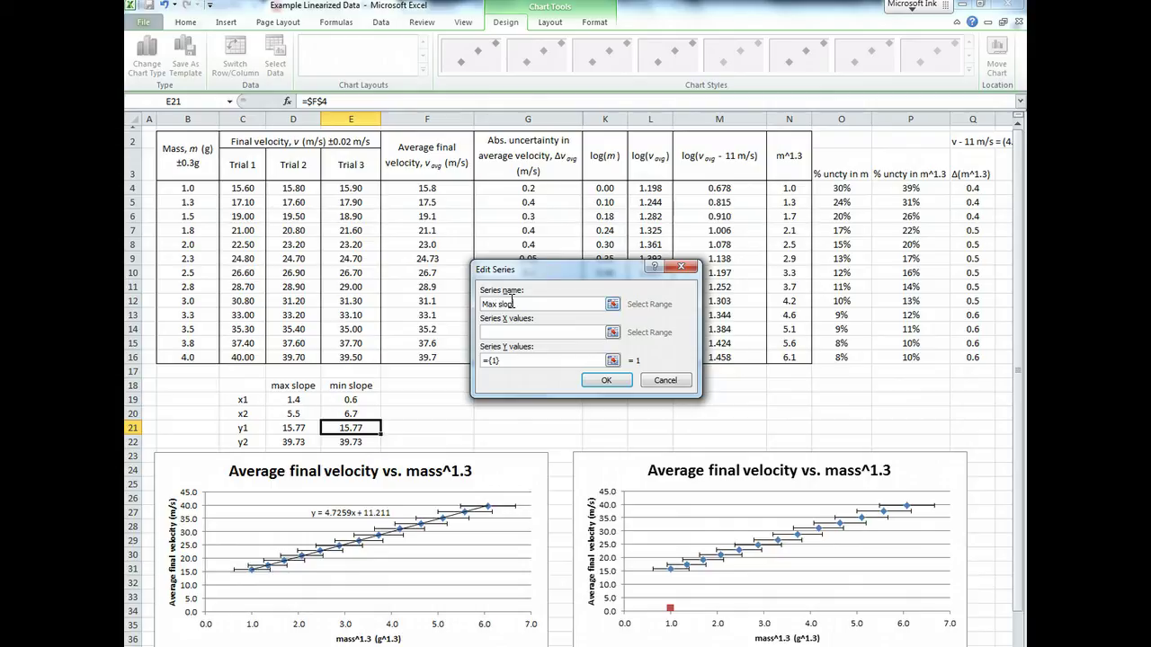
click(503, 333)
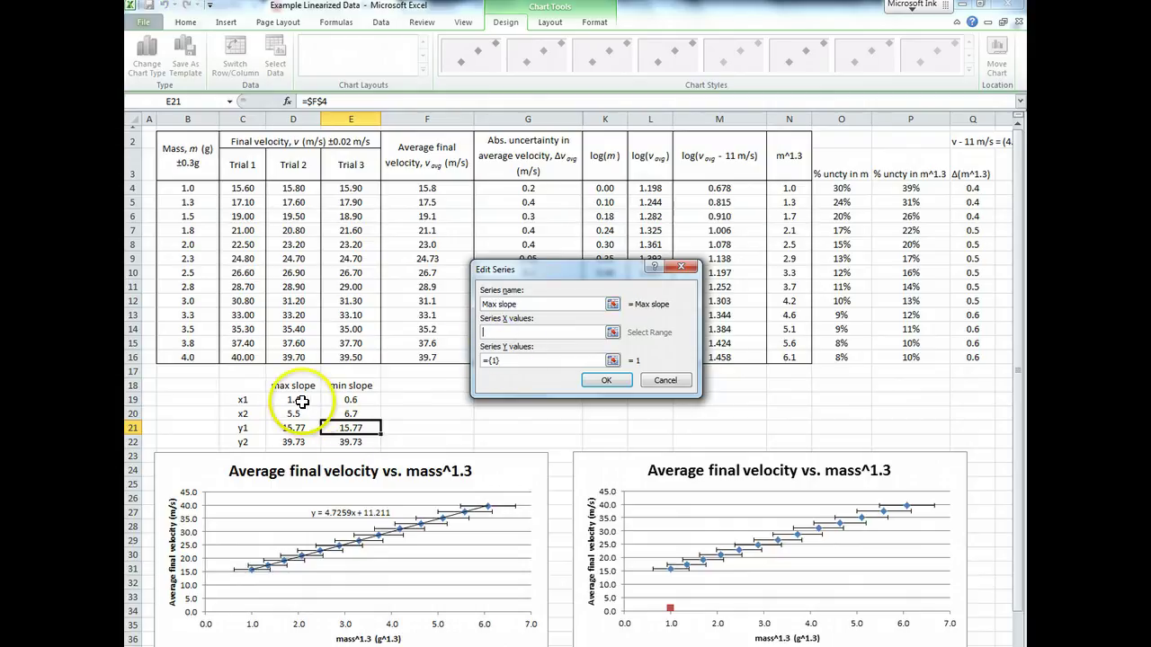
drag(301, 402, 301, 413)
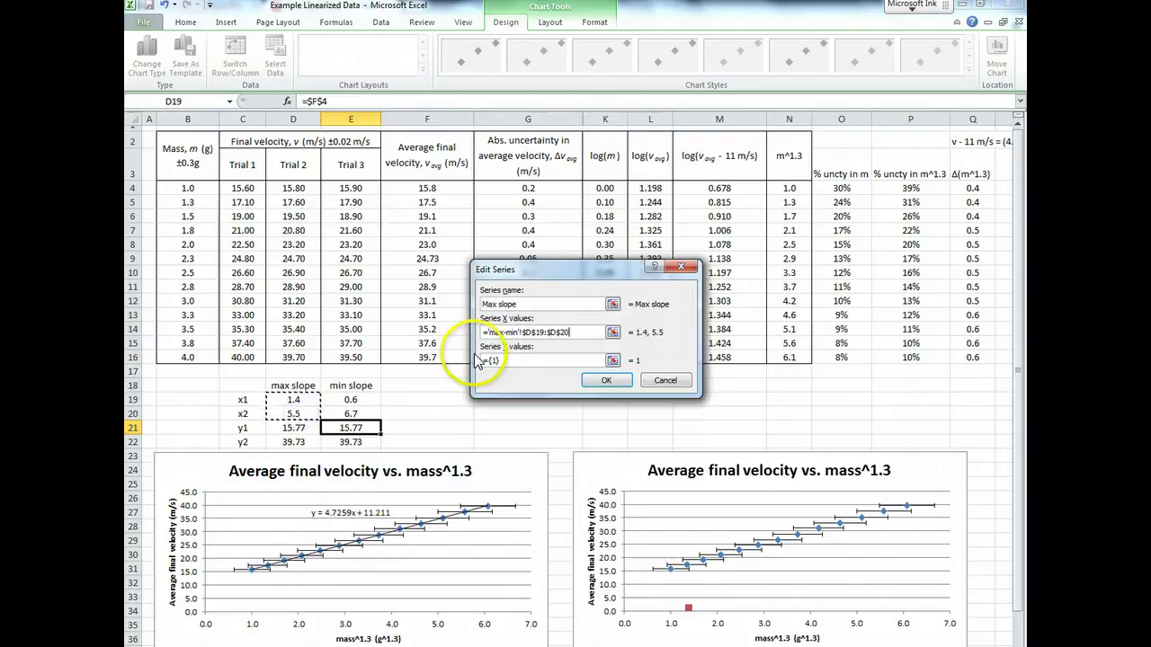
key(Tab)
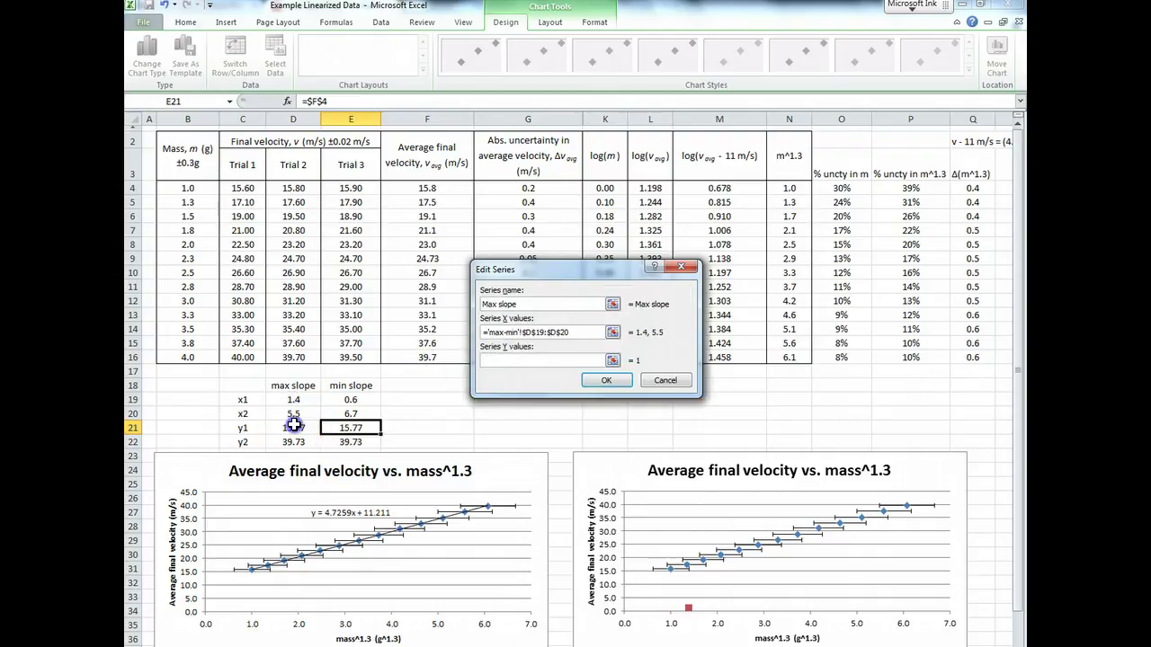
drag(294, 428, 294, 442)
click(593, 382)
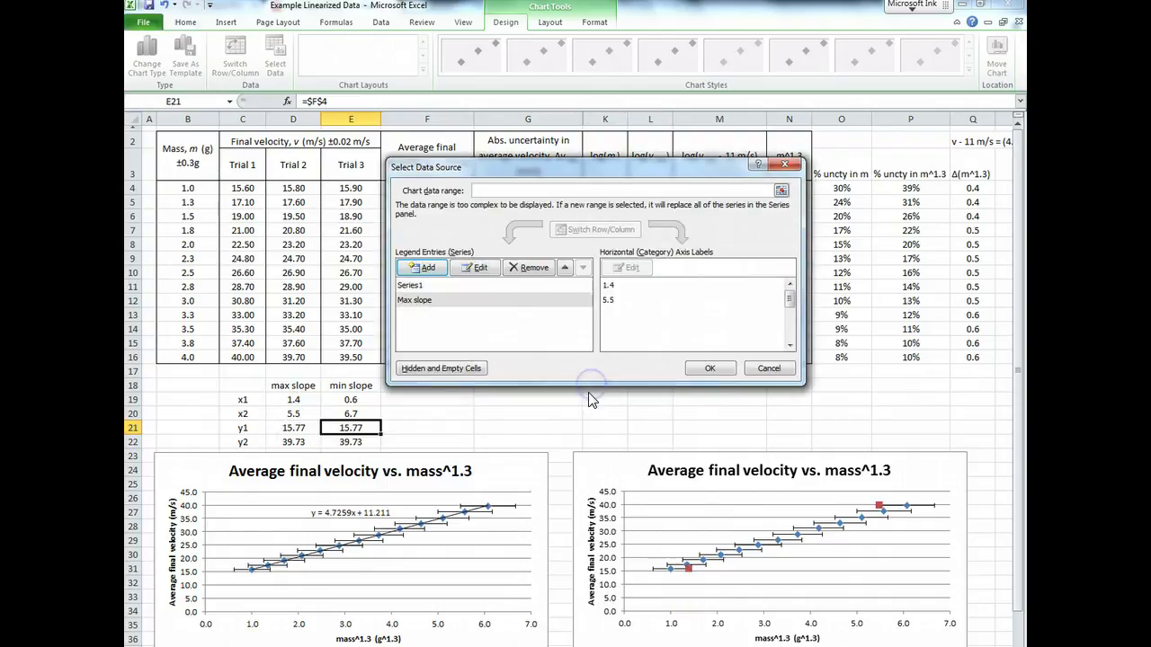
Add a Min slope series with X values E19:E20 and Y values E21:E22, confirming both dialogs.
click(422, 267)
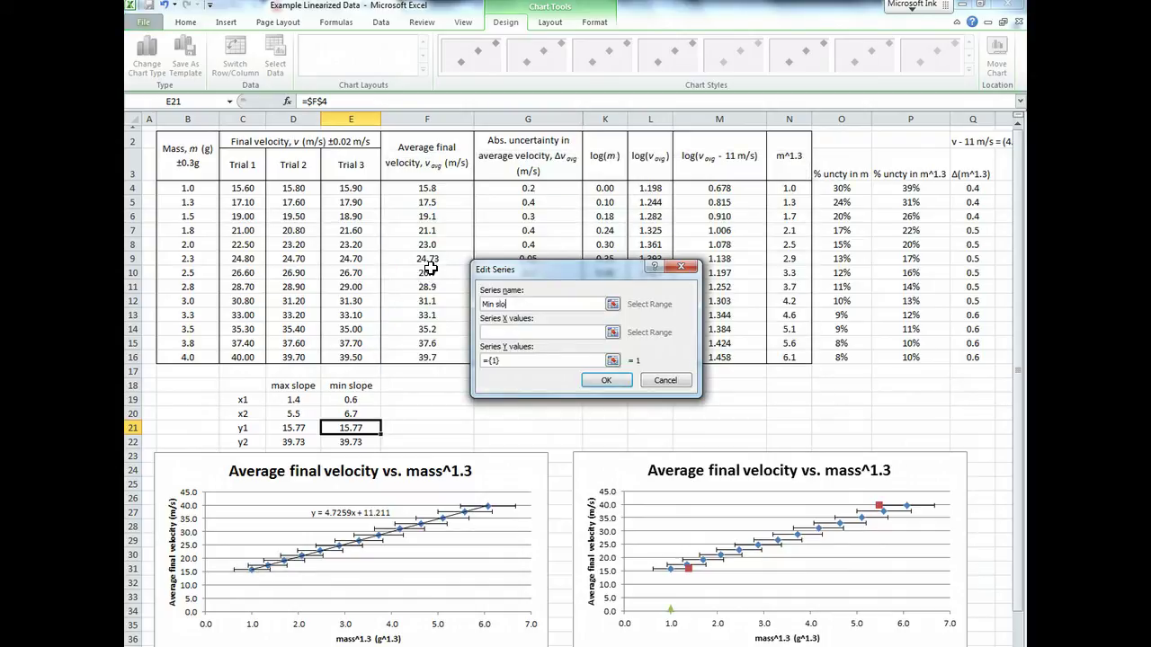
click(518, 332)
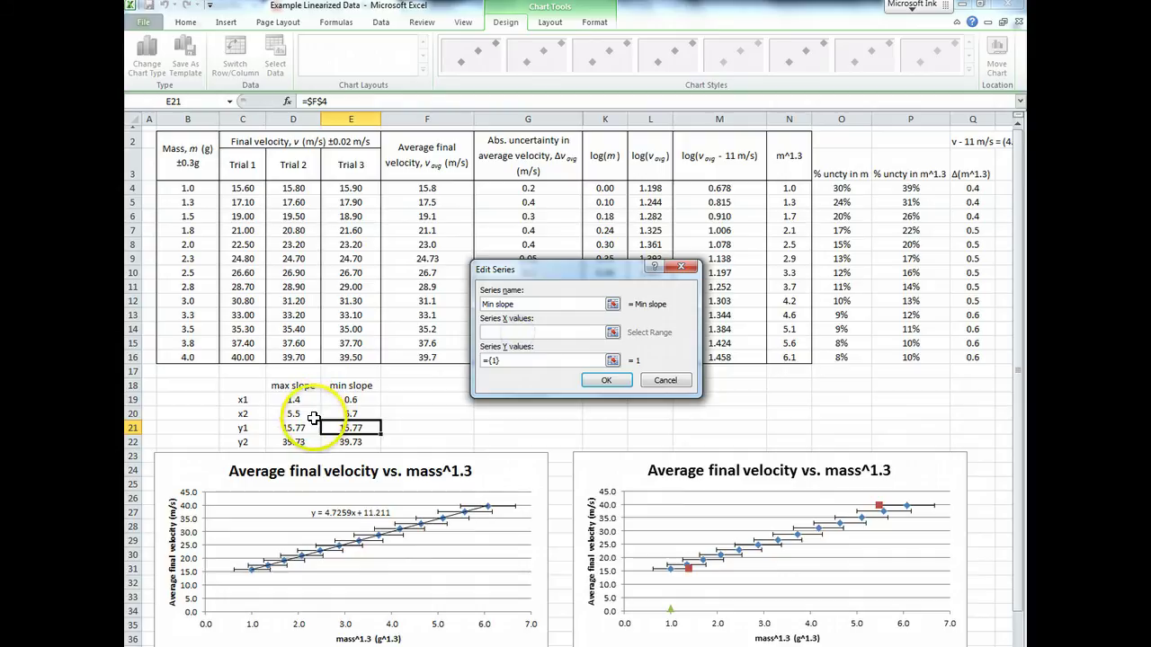
drag(343, 399, 345, 414)
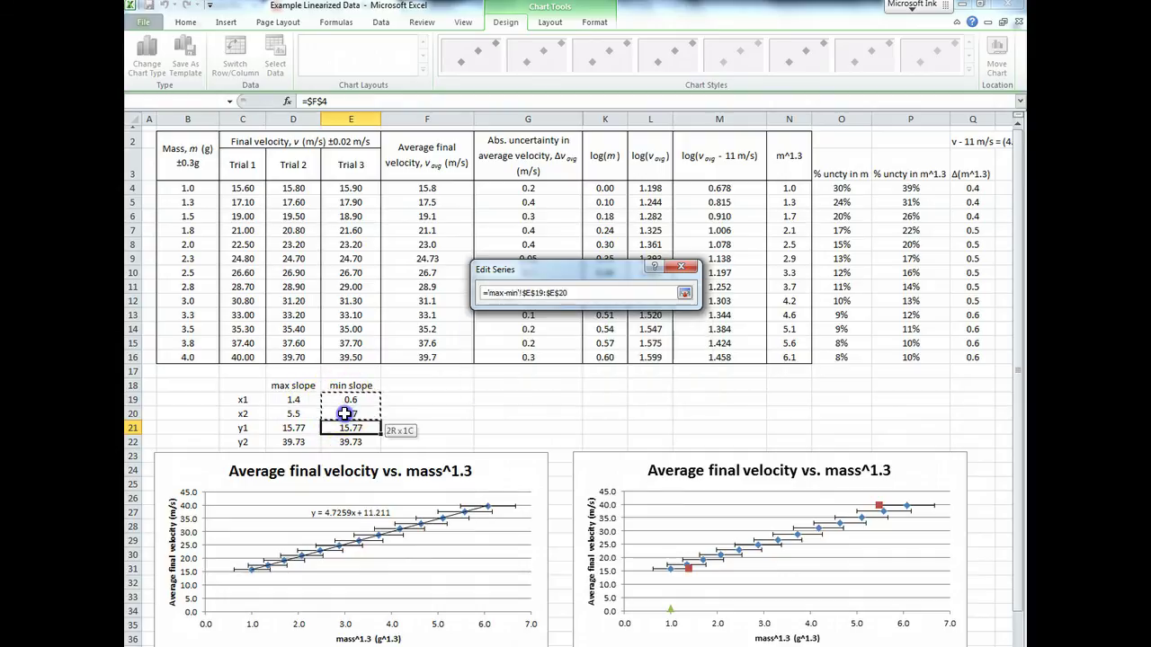
click(529, 364)
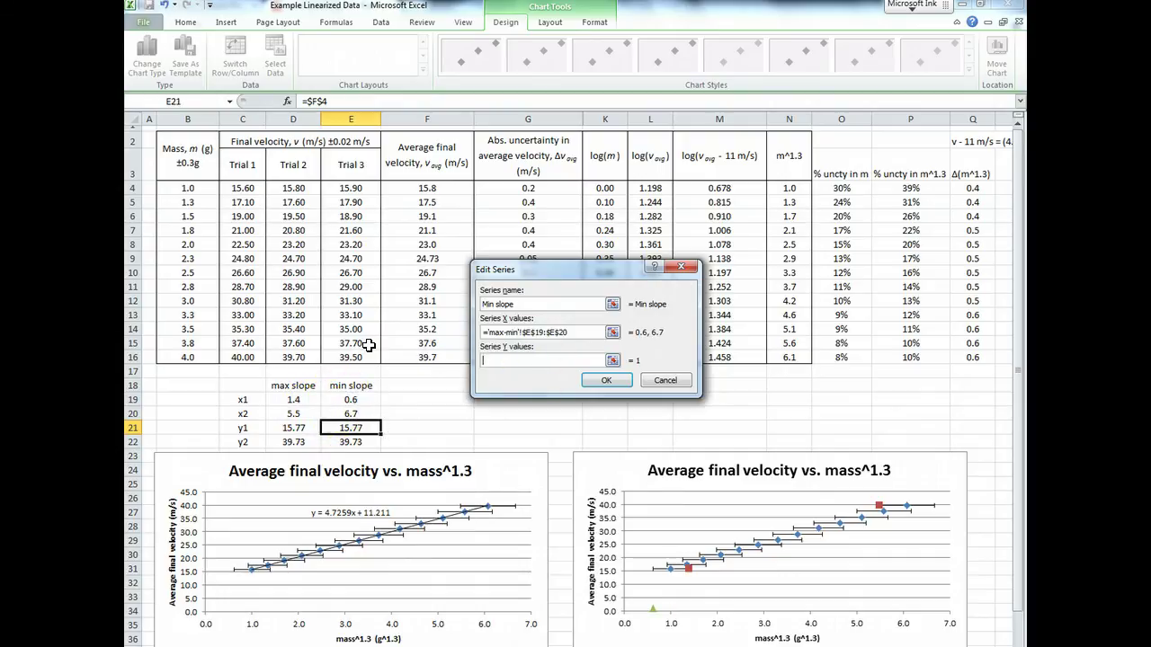
click(355, 429)
drag(357, 429, 351, 443)
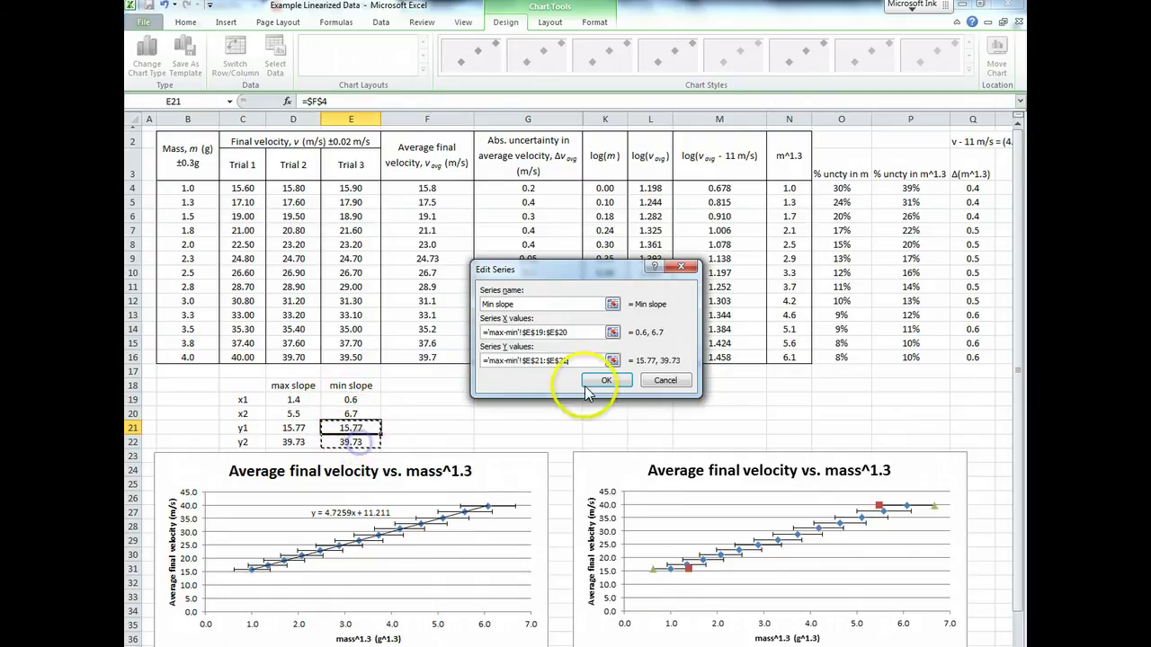
click(610, 381)
click(705, 369)
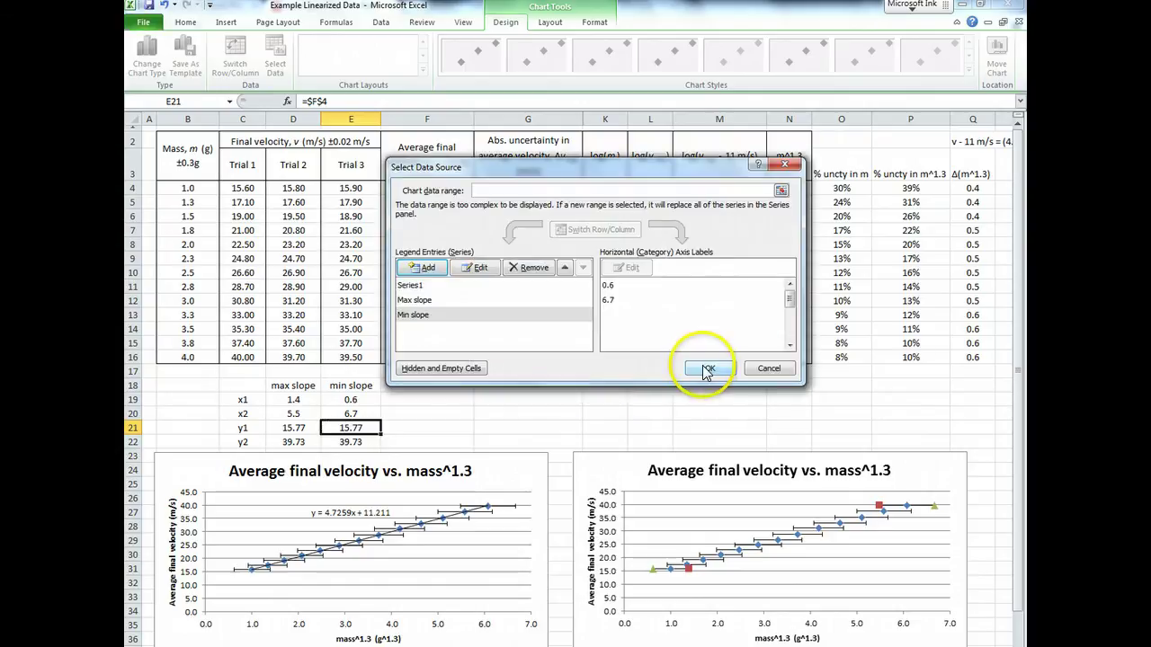
click(748, 460)
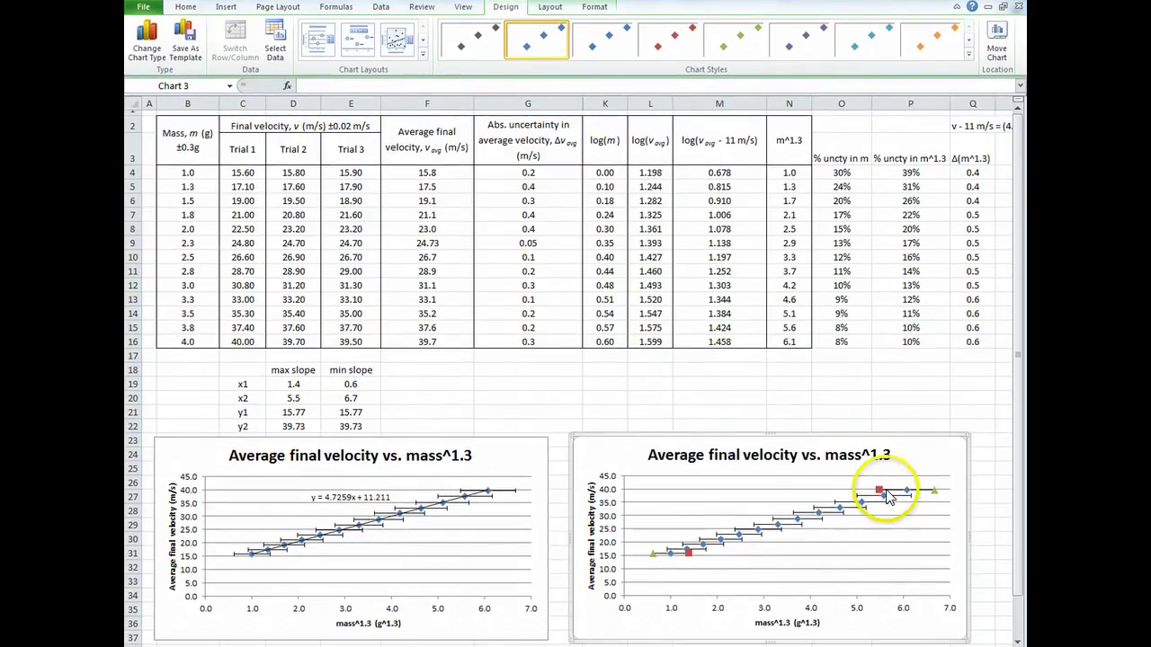
right_click(880, 496)
click(880, 495)
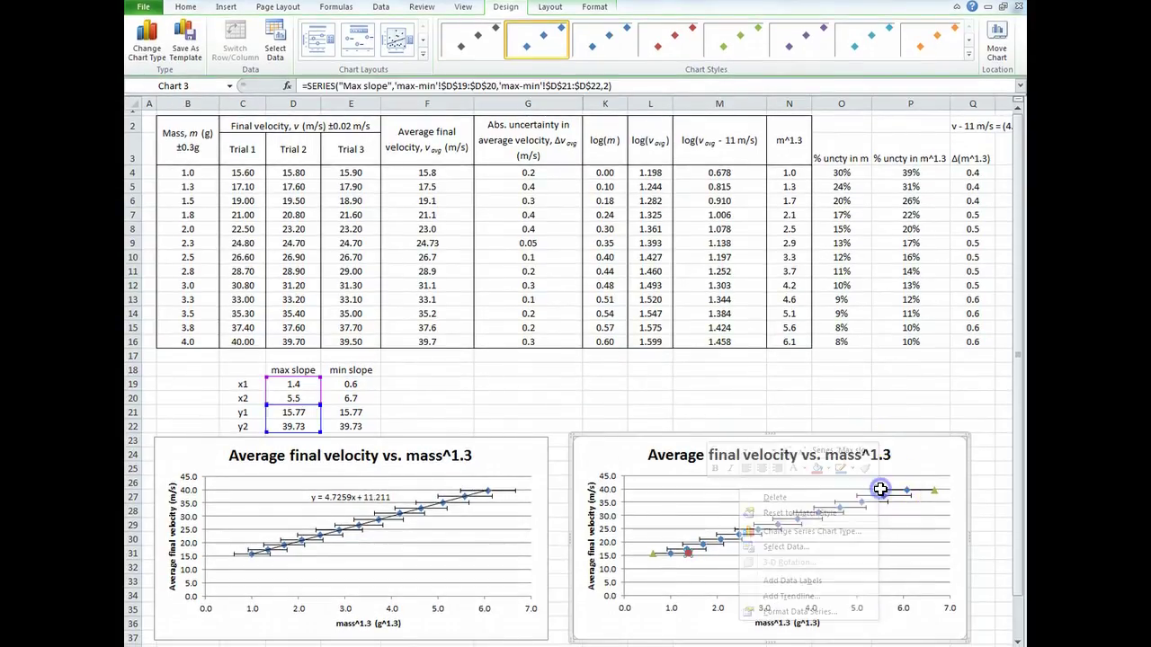
right_click(880, 495)
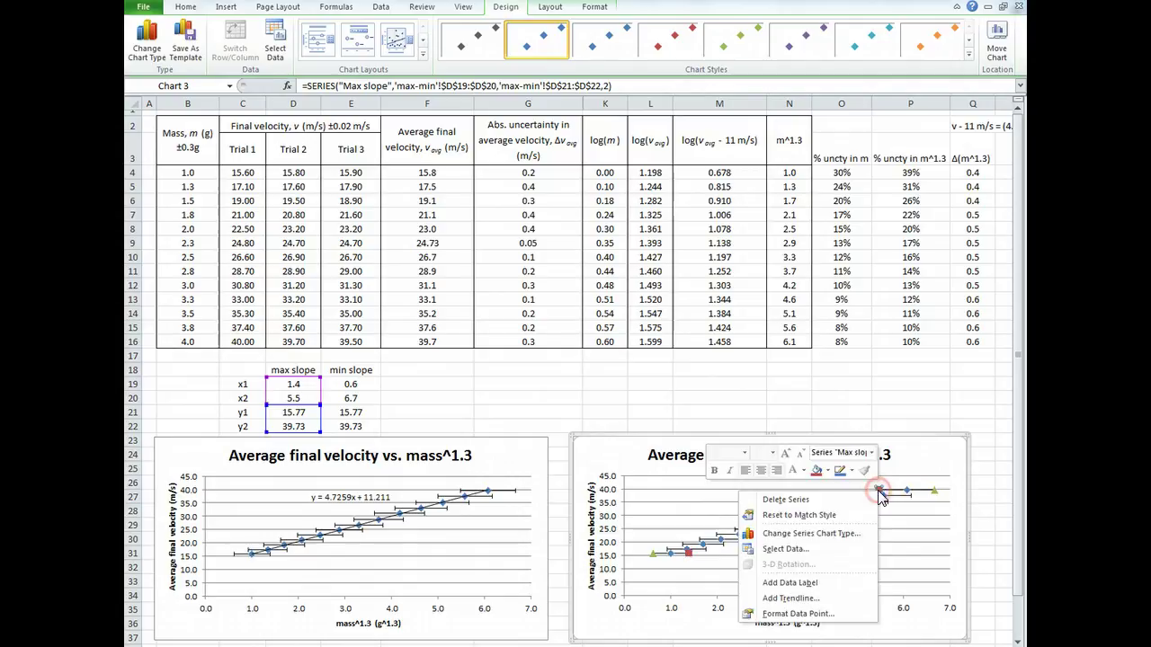
click(819, 617)
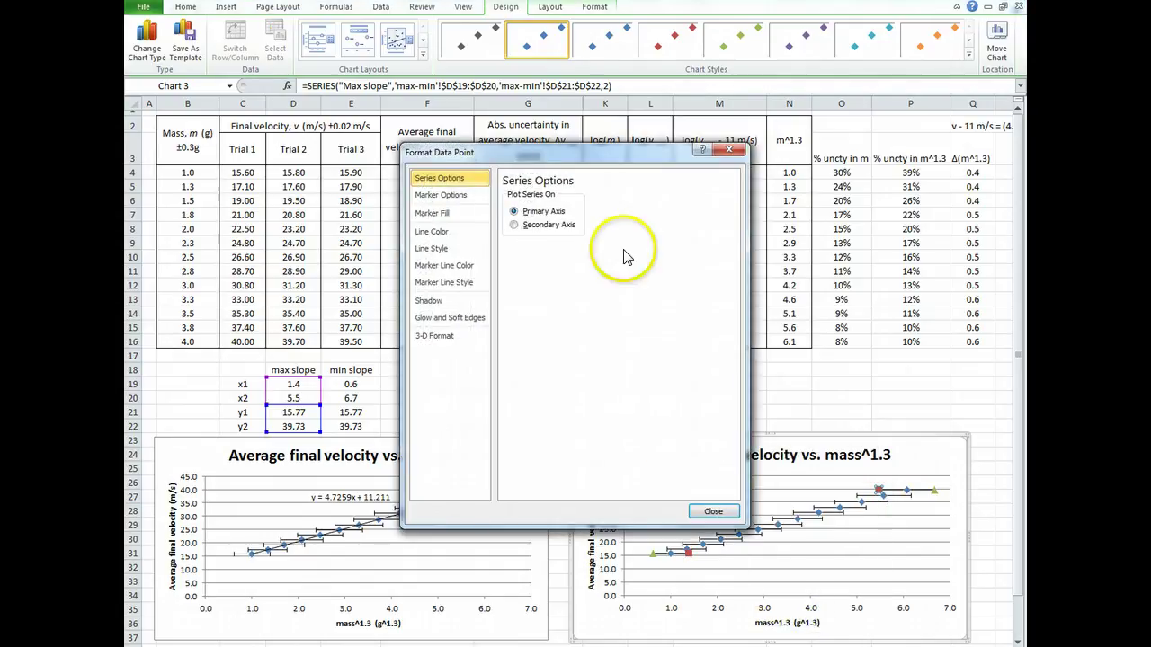
click(442, 196)
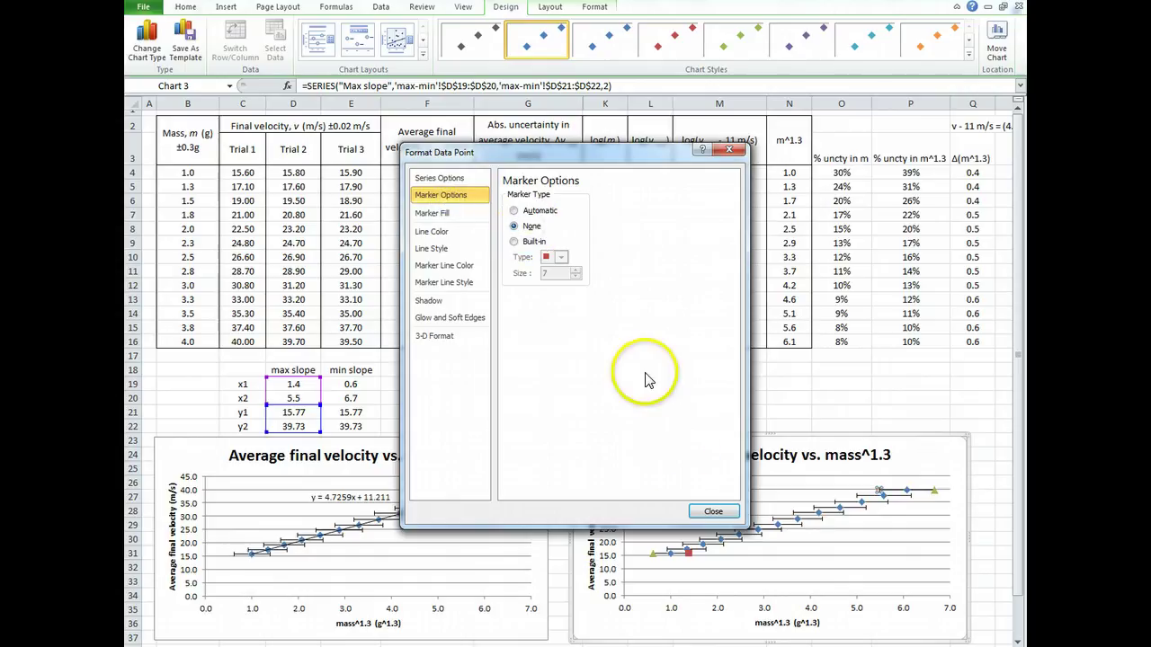
click(539, 212)
click(713, 511)
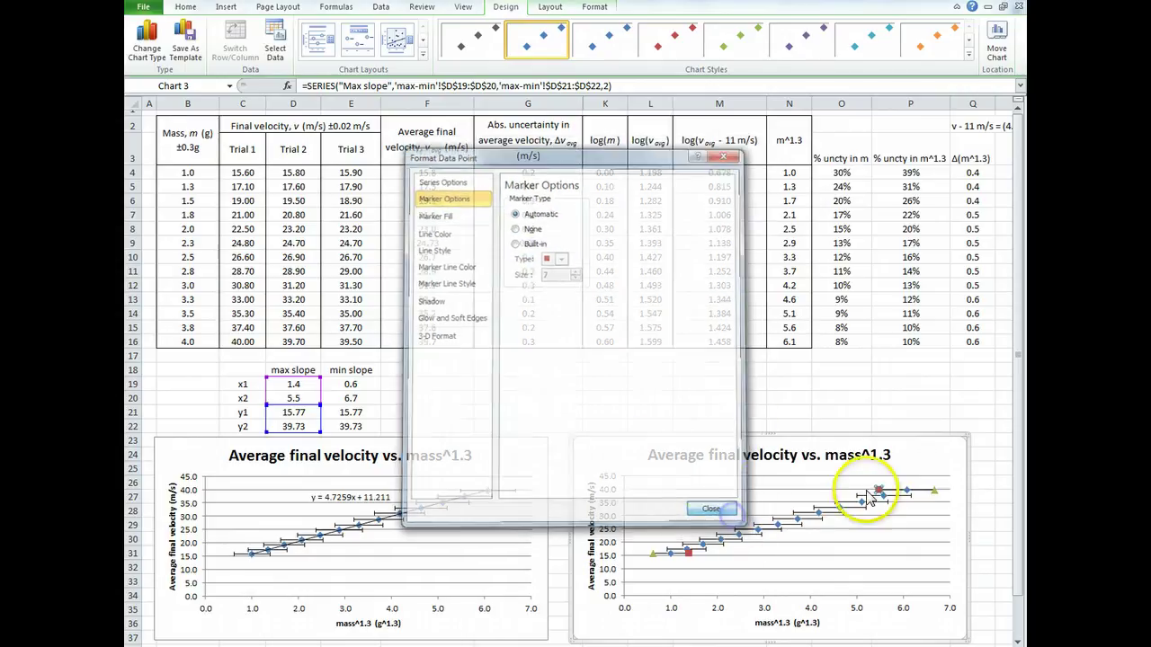
right_click(877, 490)
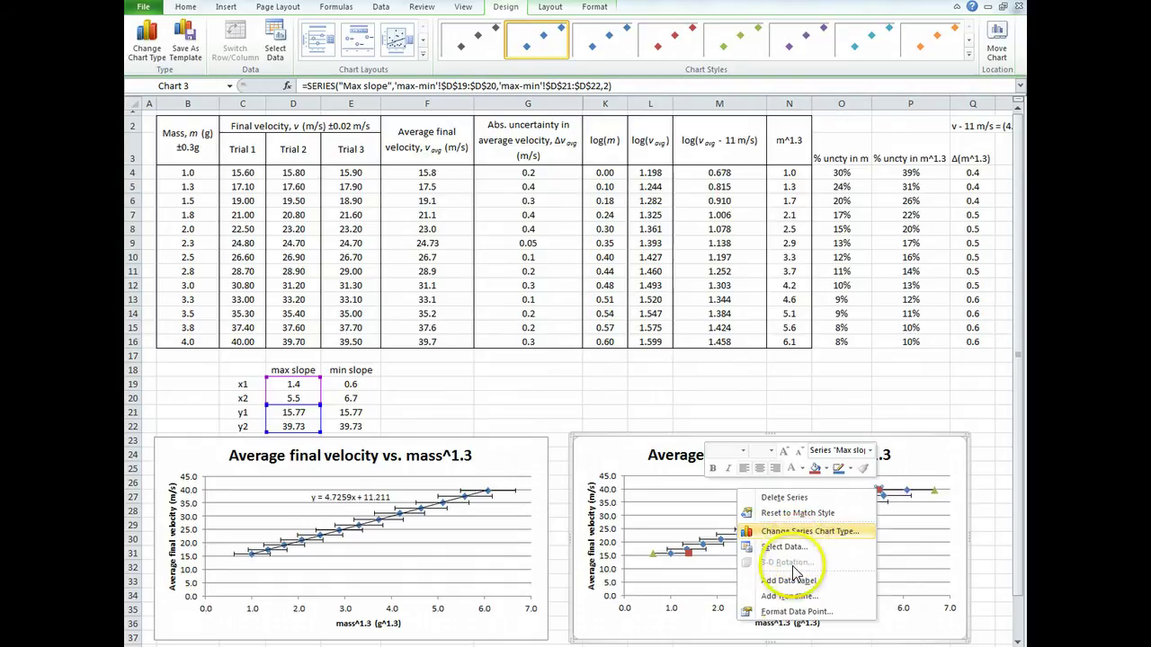
Add a Max slope linear trendline showing y = 5.8717x + 7.605 and position its label.
click(789, 596)
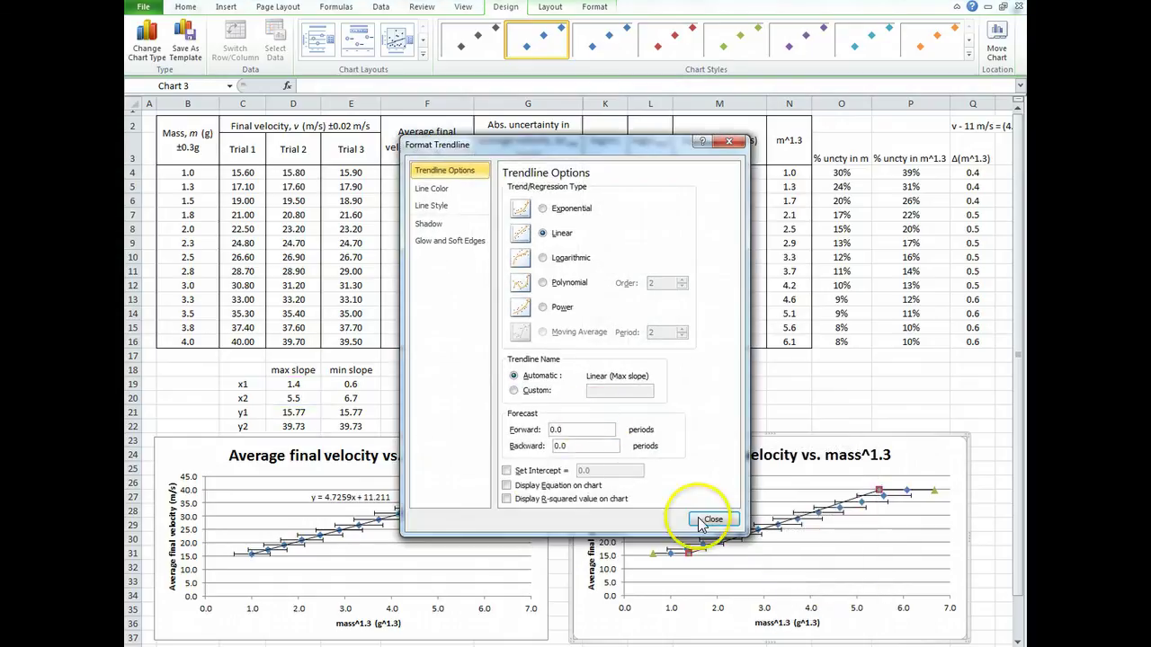
click(506, 485)
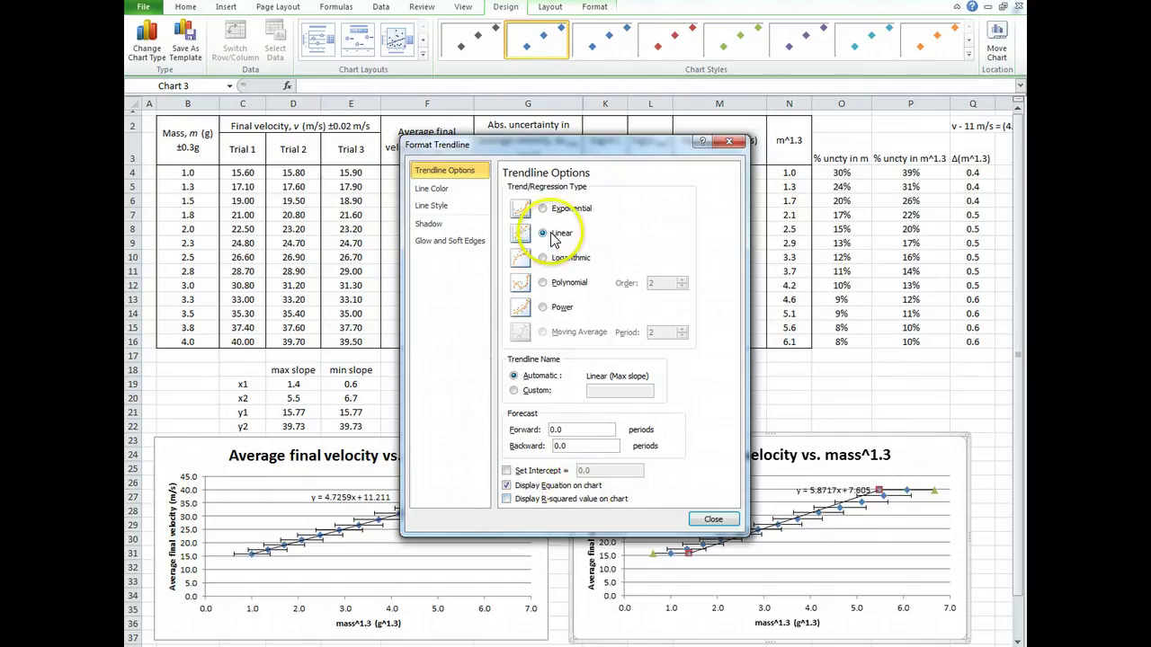
click(713, 519)
click(814, 491)
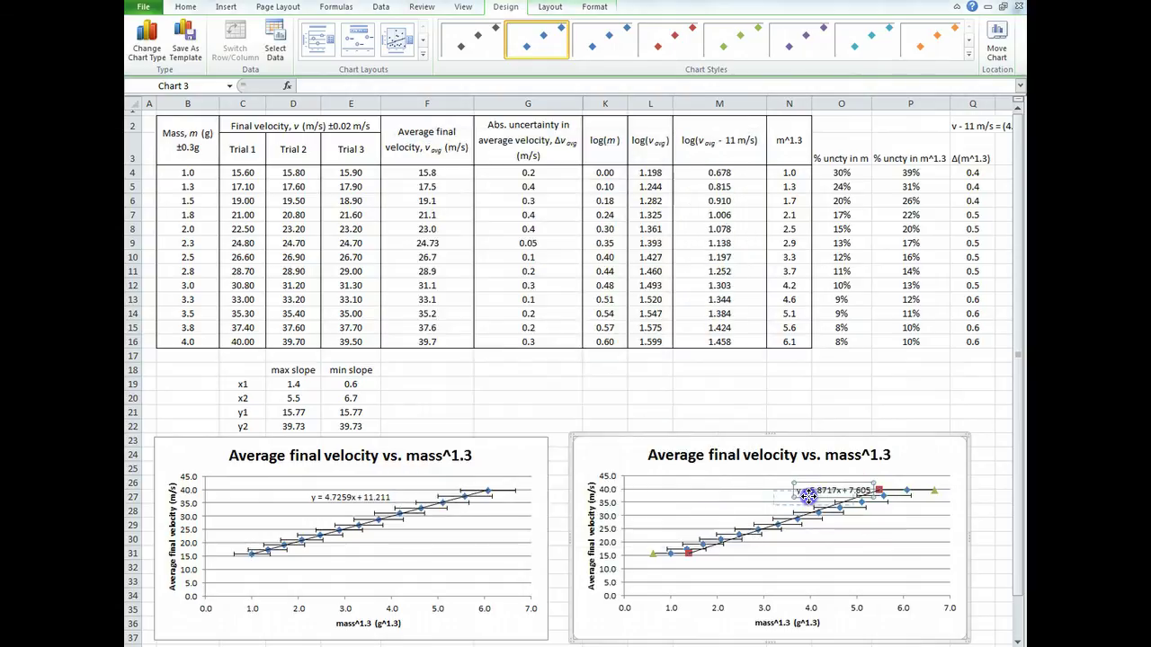
drag(813, 493, 806, 493)
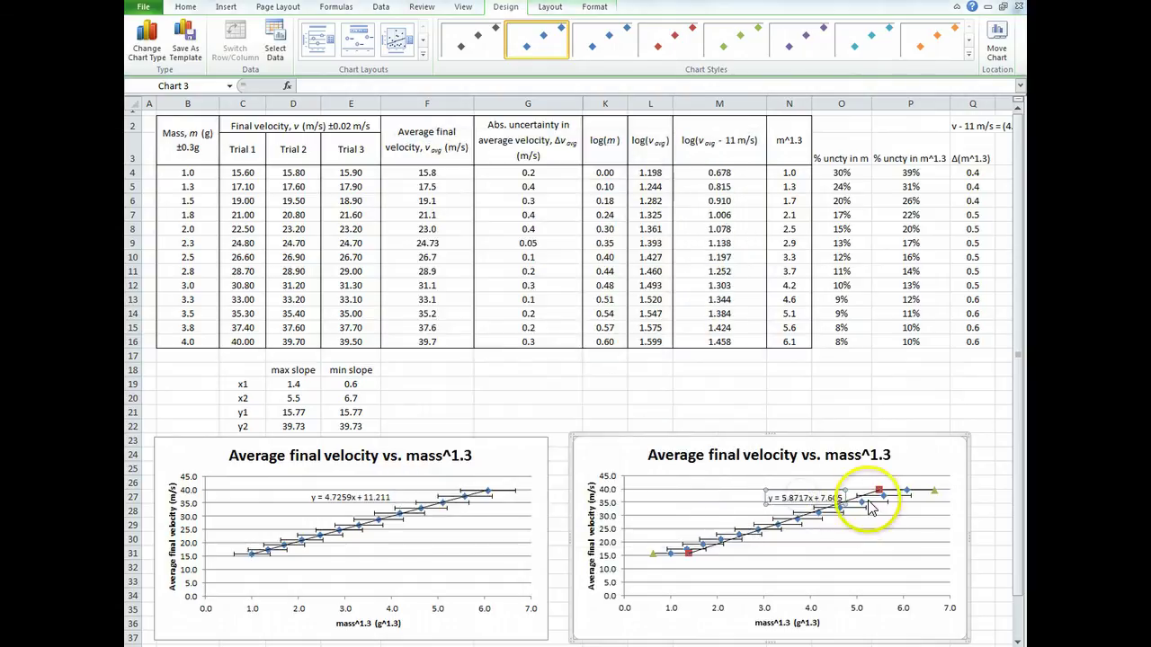
Add a Min slope trendline showing y = 3.9654x + 13.348 and move its label lower left.
right_click(936, 497)
click(873, 596)
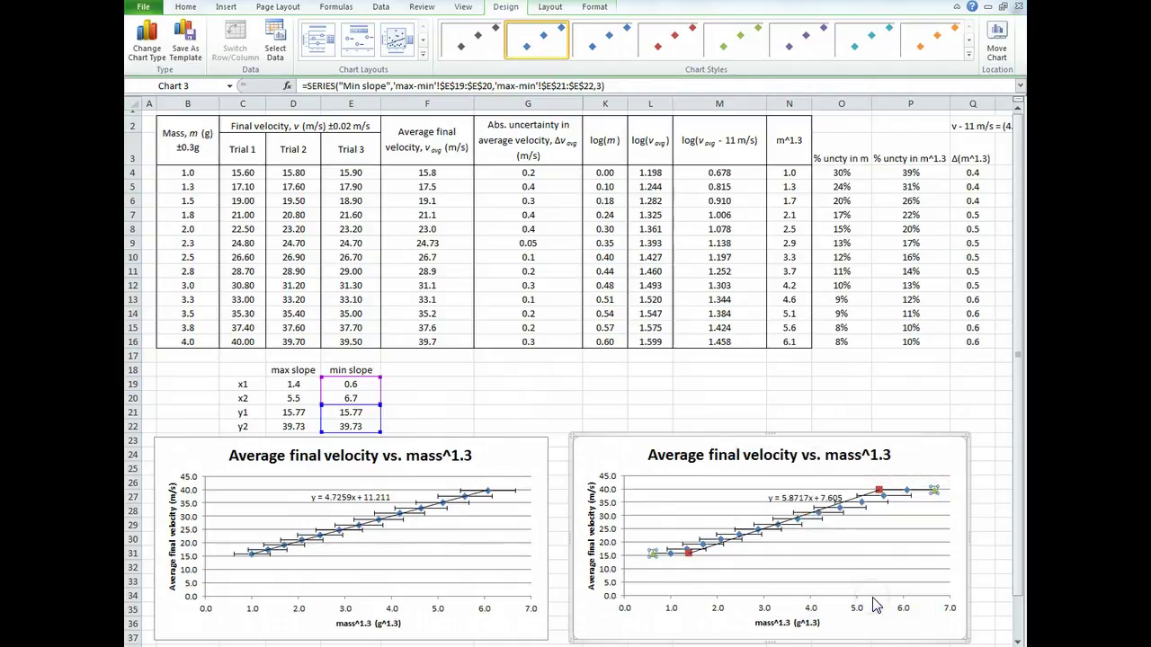
click(521, 484)
click(720, 519)
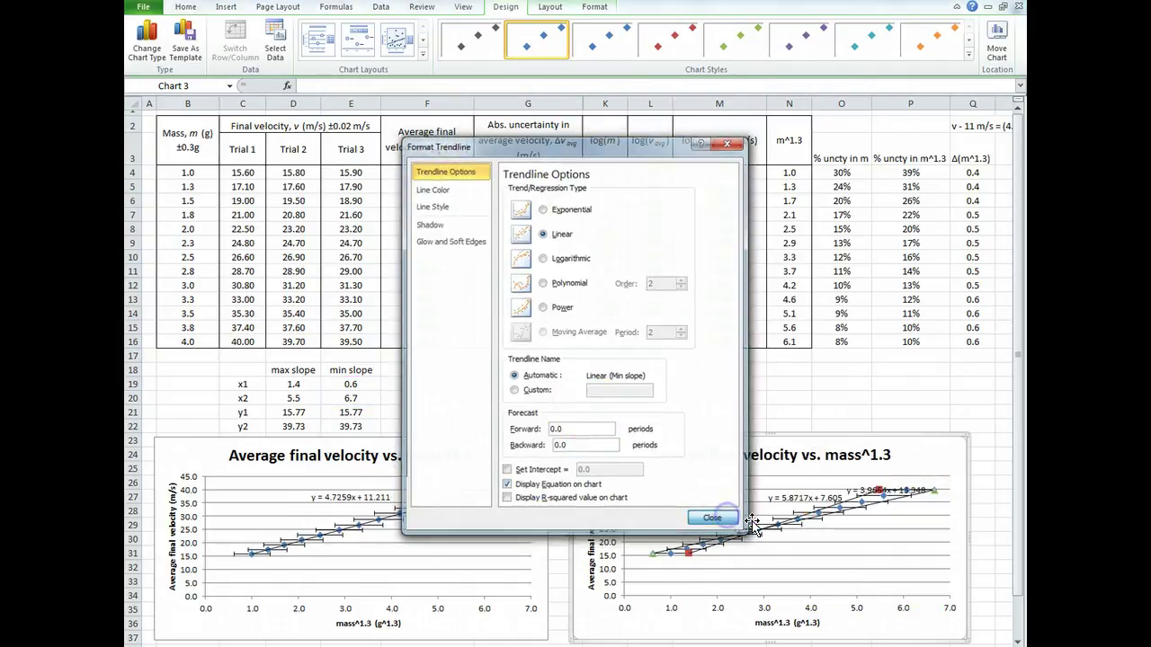
click(910, 493)
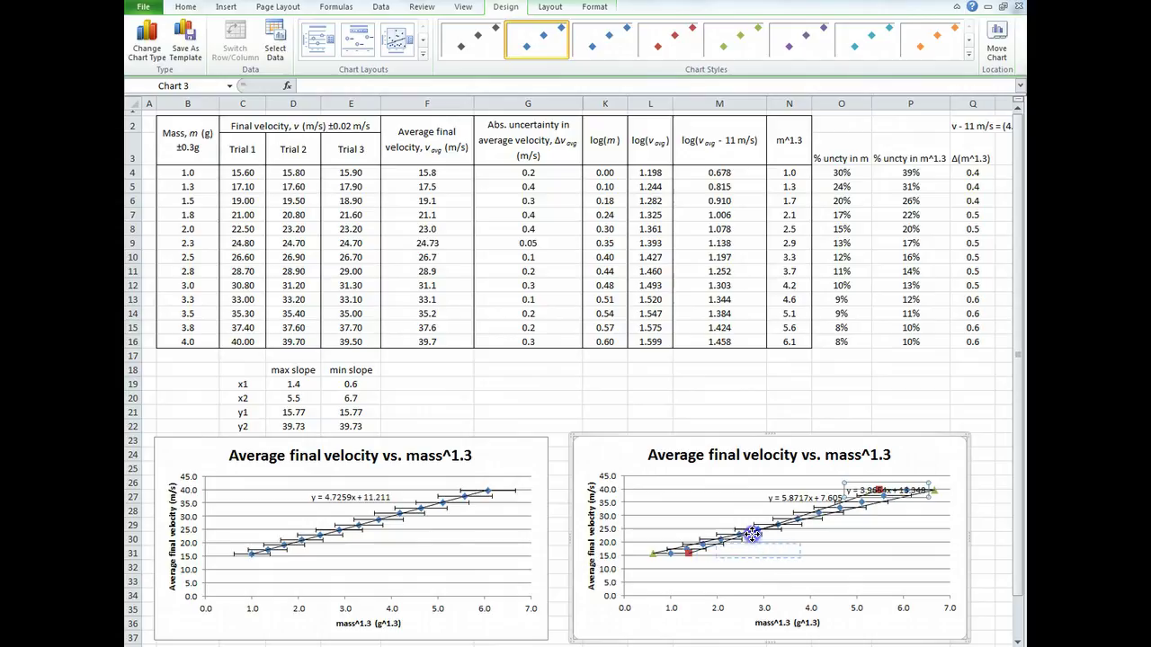
drag(687, 538, 687, 538)
click(819, 499)
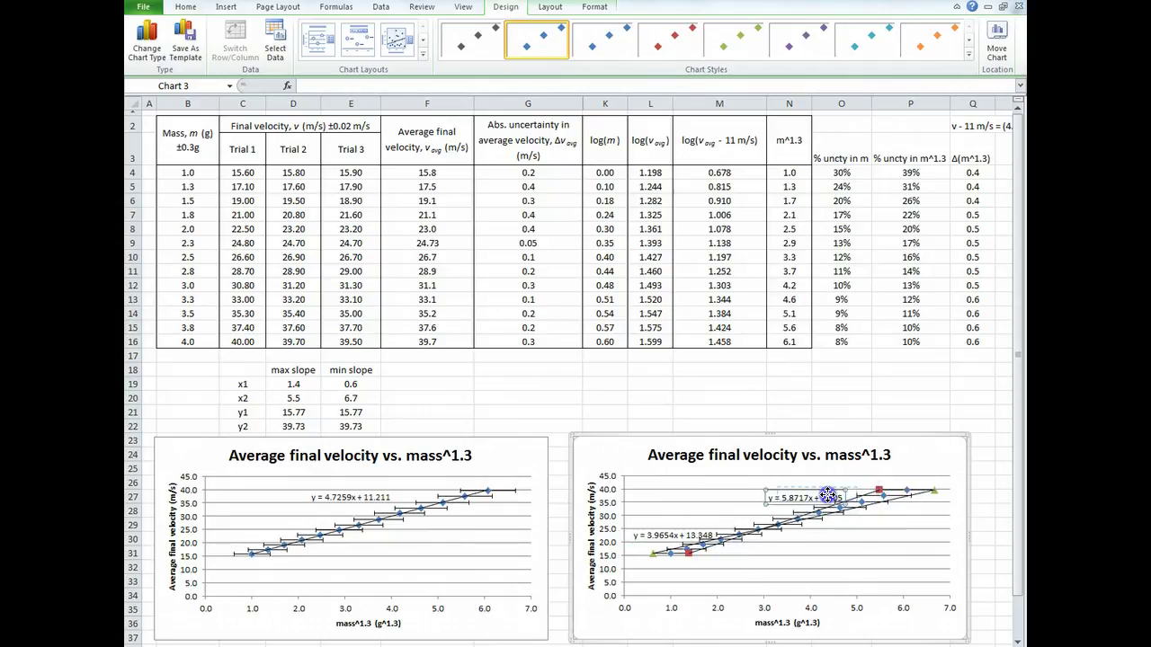
click(879, 490)
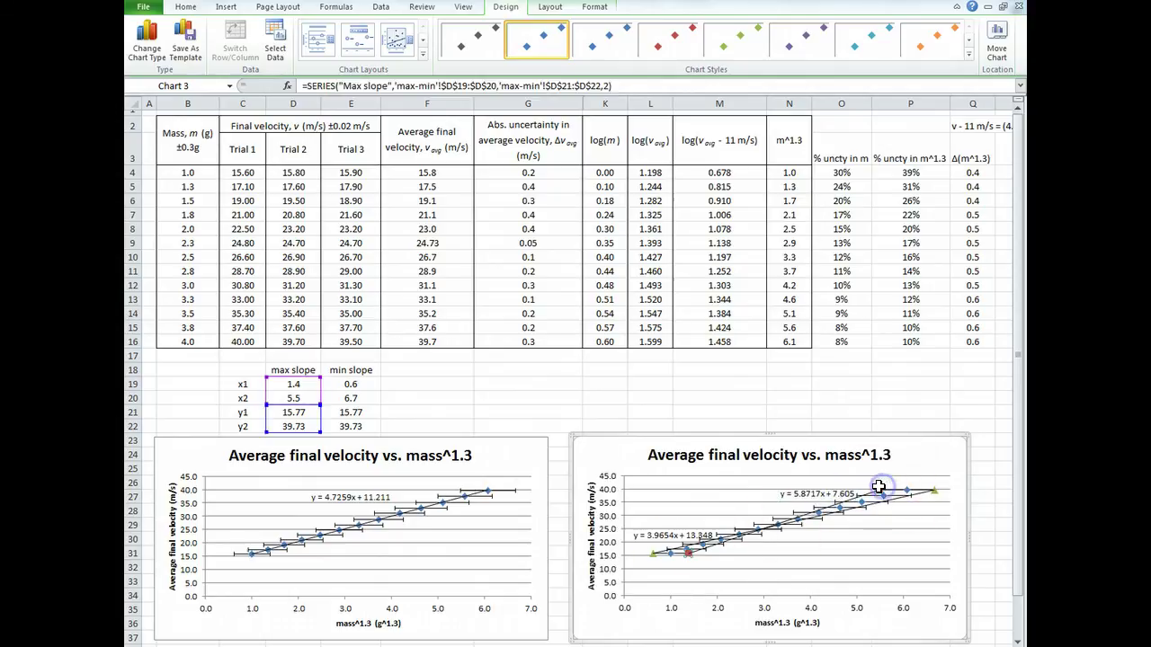
Set the Max slope series marker type to None in Format Data Series.
right_click(879, 490)
click(880, 492)
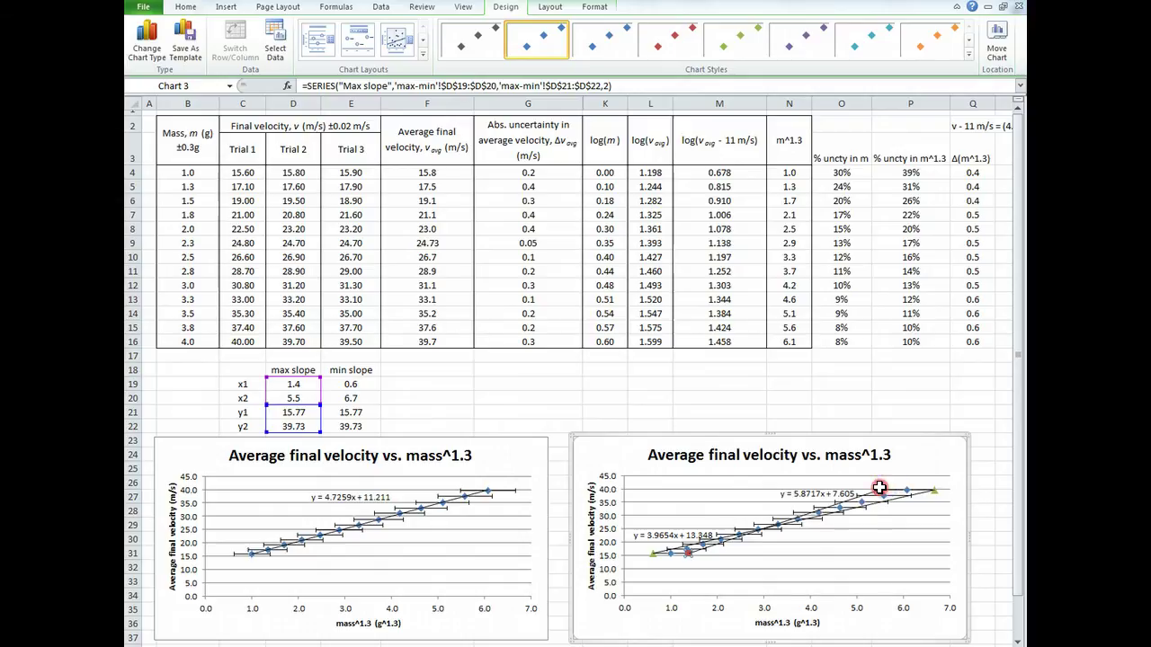
right_click(880, 492)
click(809, 596)
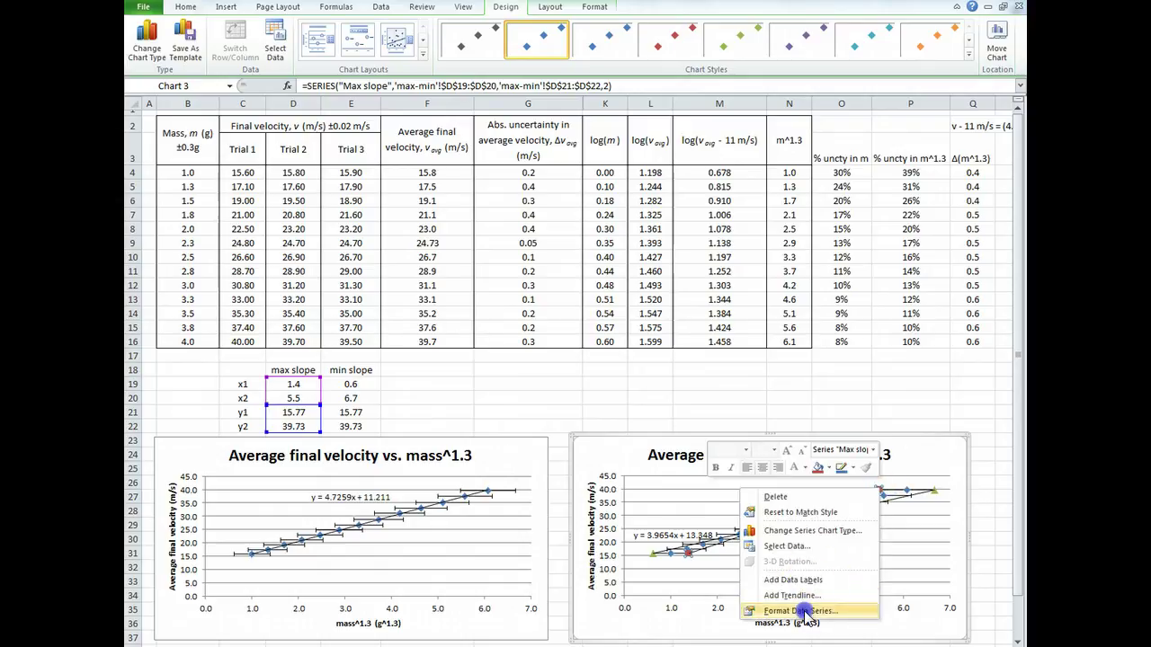
click(803, 612)
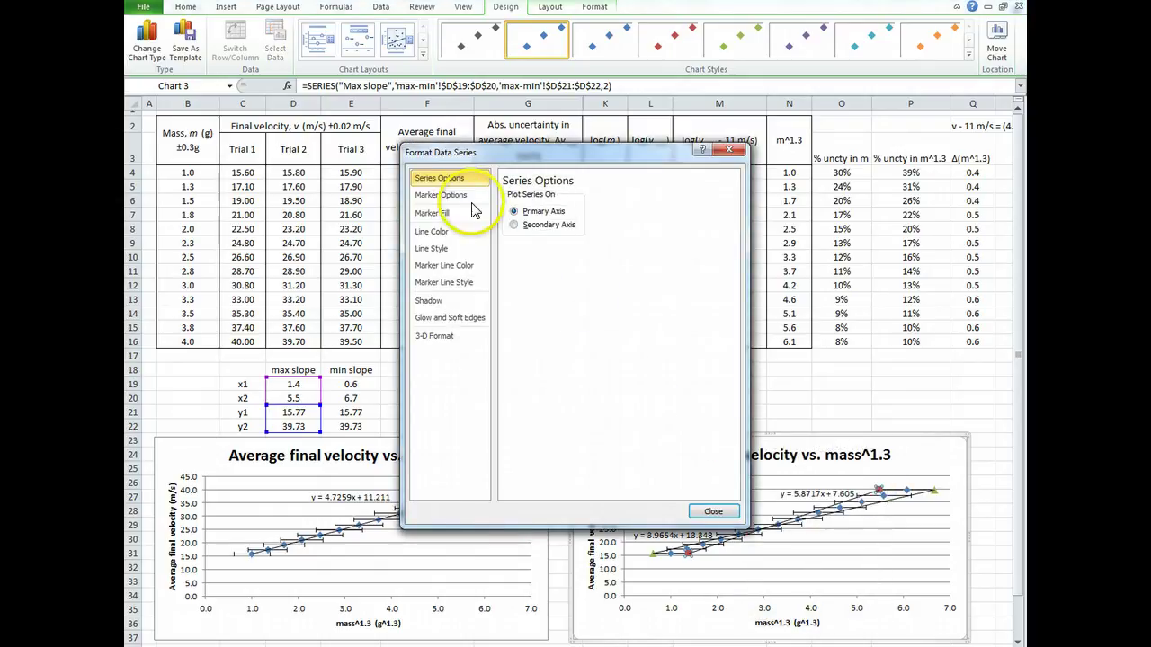
click(449, 198)
click(531, 226)
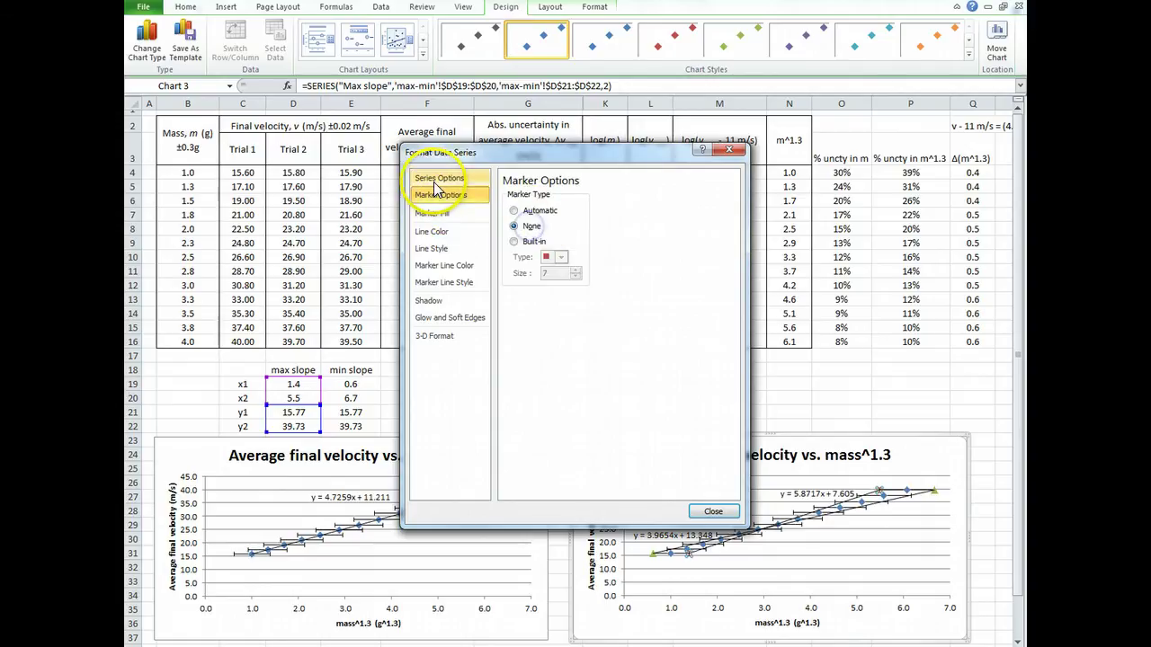
click(438, 200)
click(713, 511)
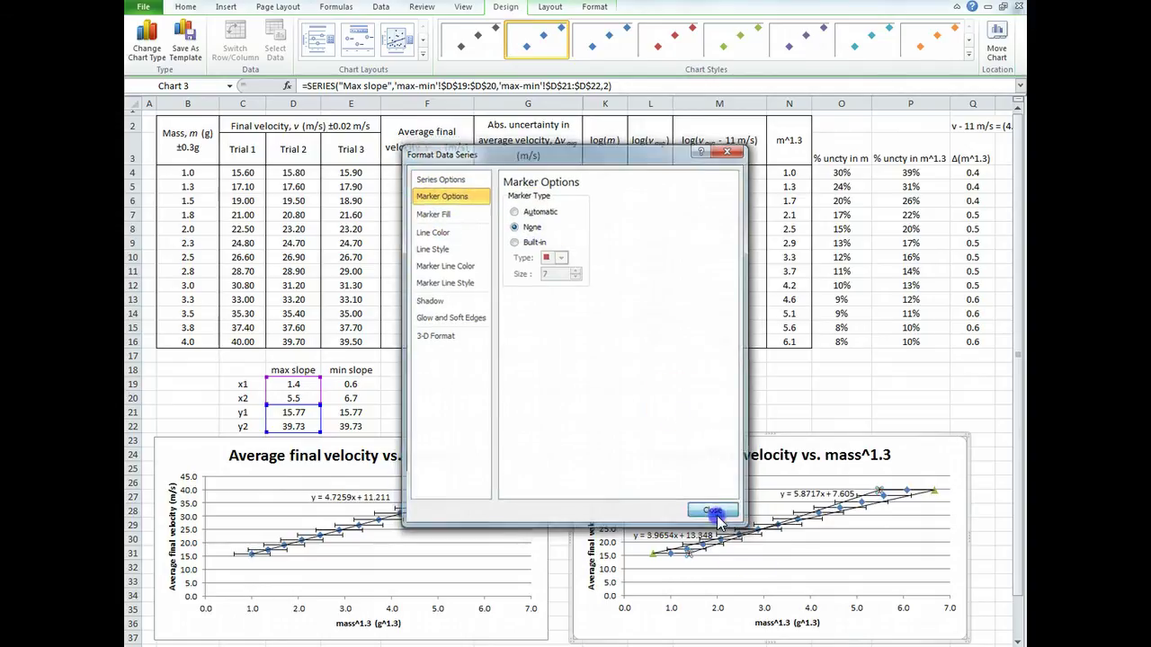
right_click(936, 496)
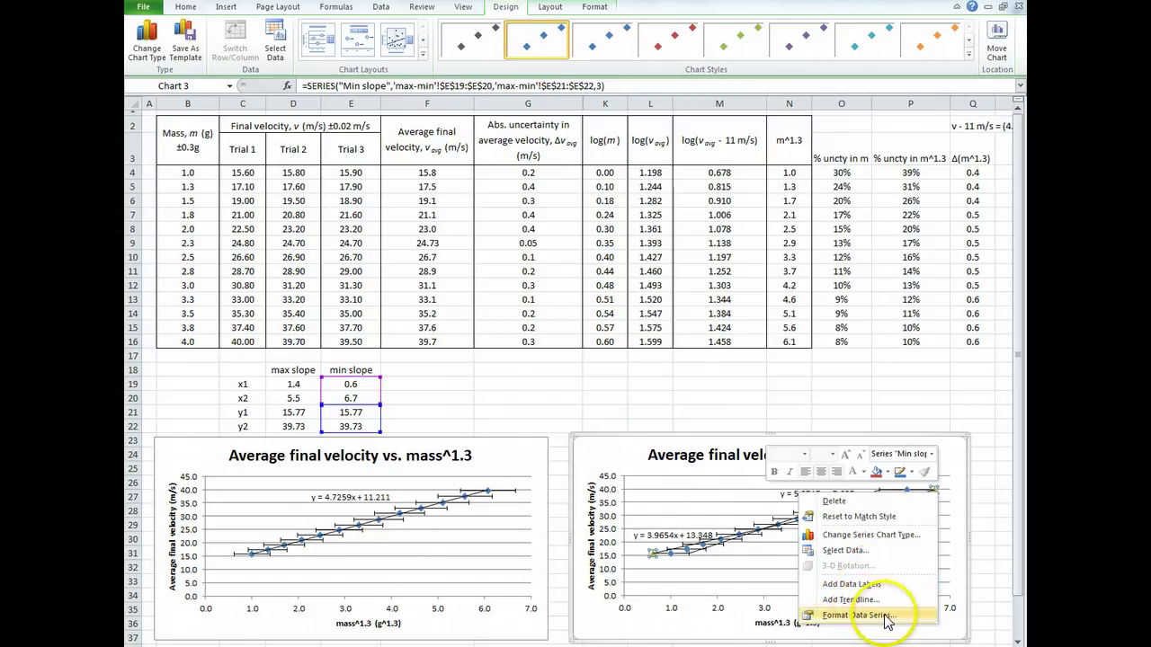
Open the context menu for the Min slope series on the right chart.
key(Escape)
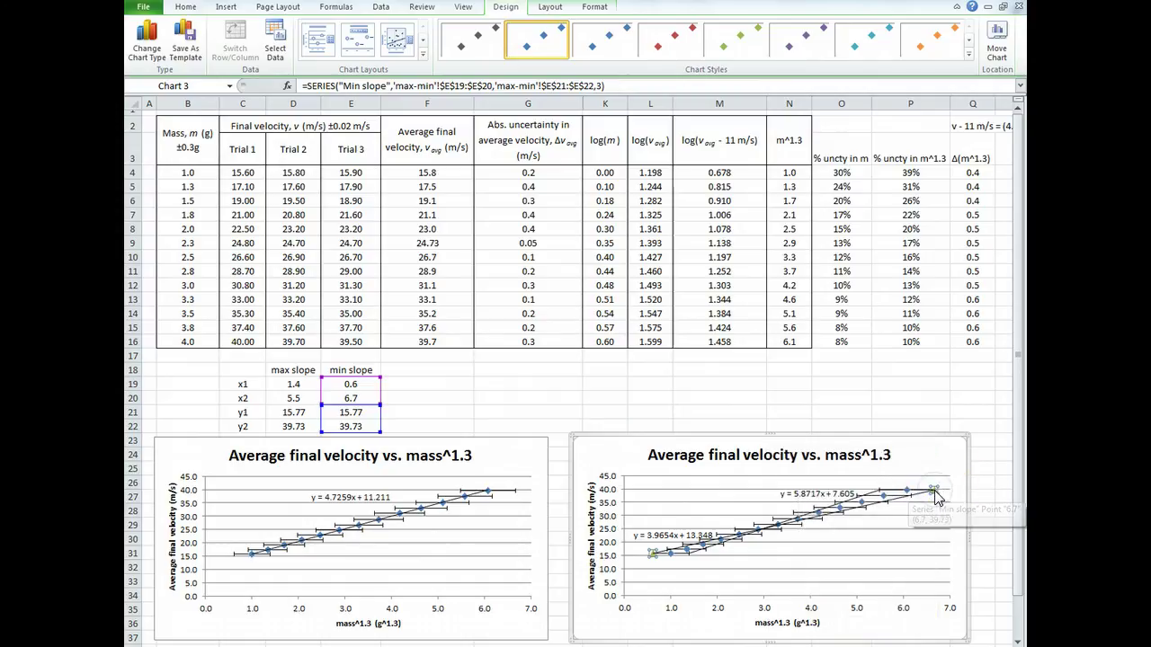
click(935, 494)
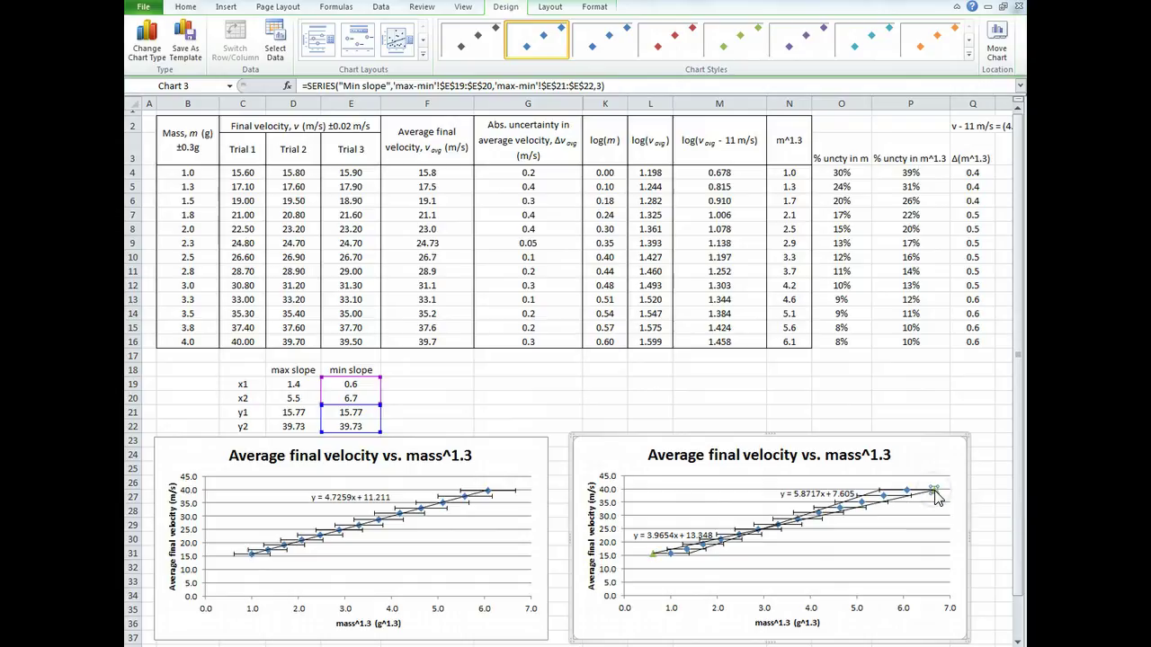
right_click(935, 493)
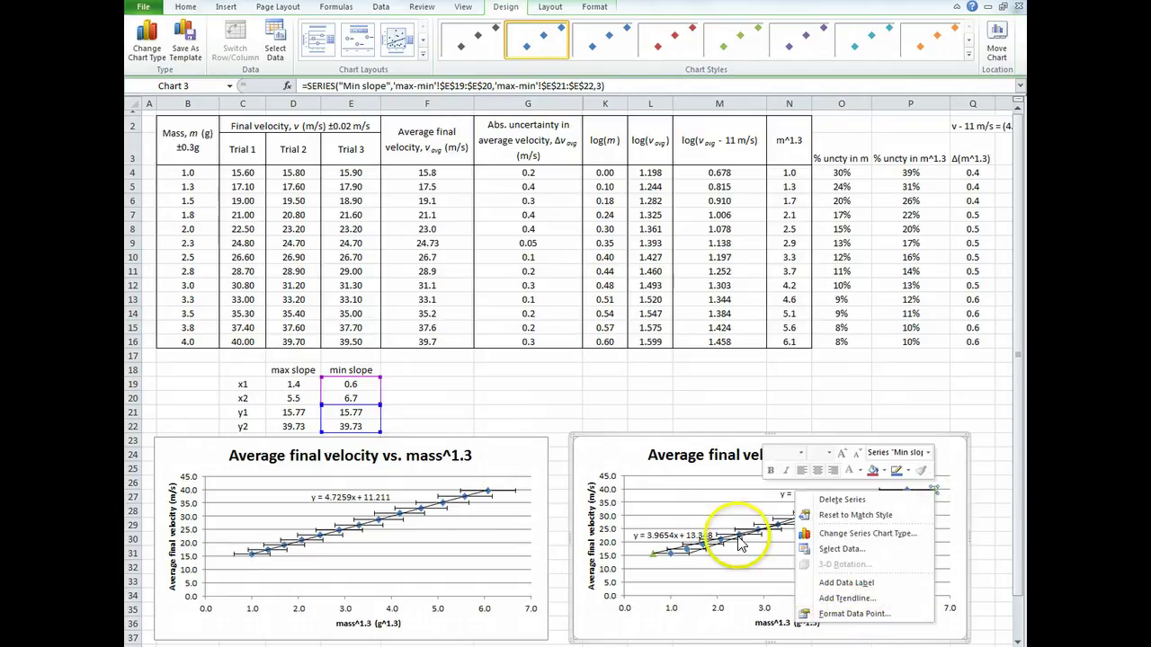
click(944, 500)
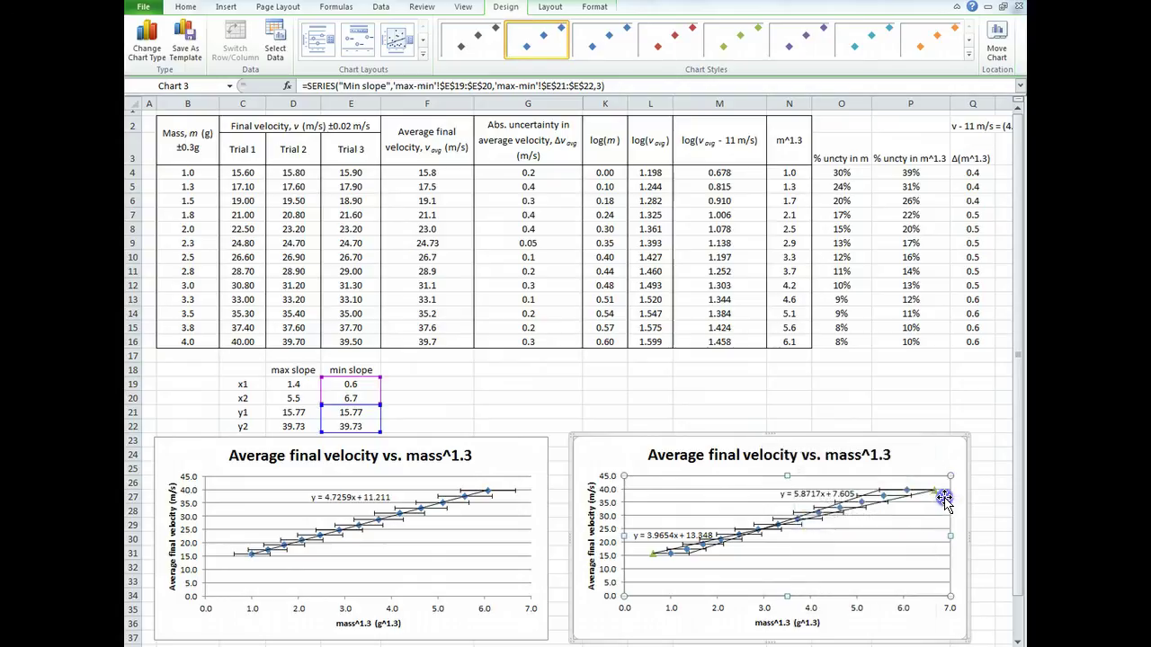
click(1014, 491)
click(935, 495)
right_click(934, 492)
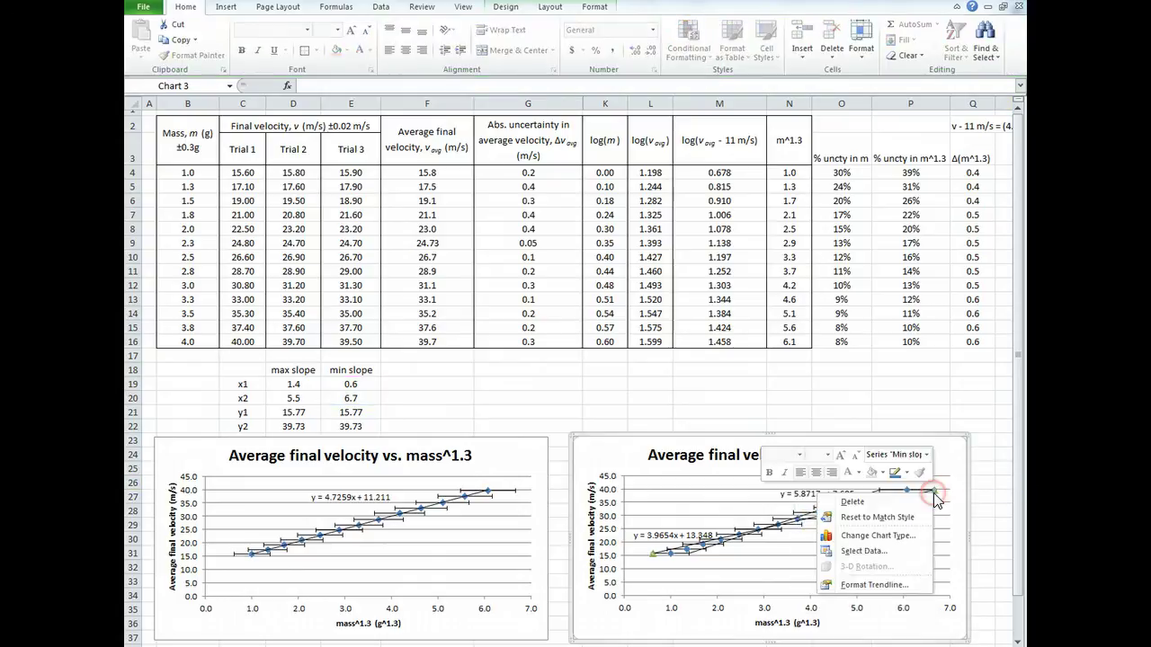
right_click(934, 494)
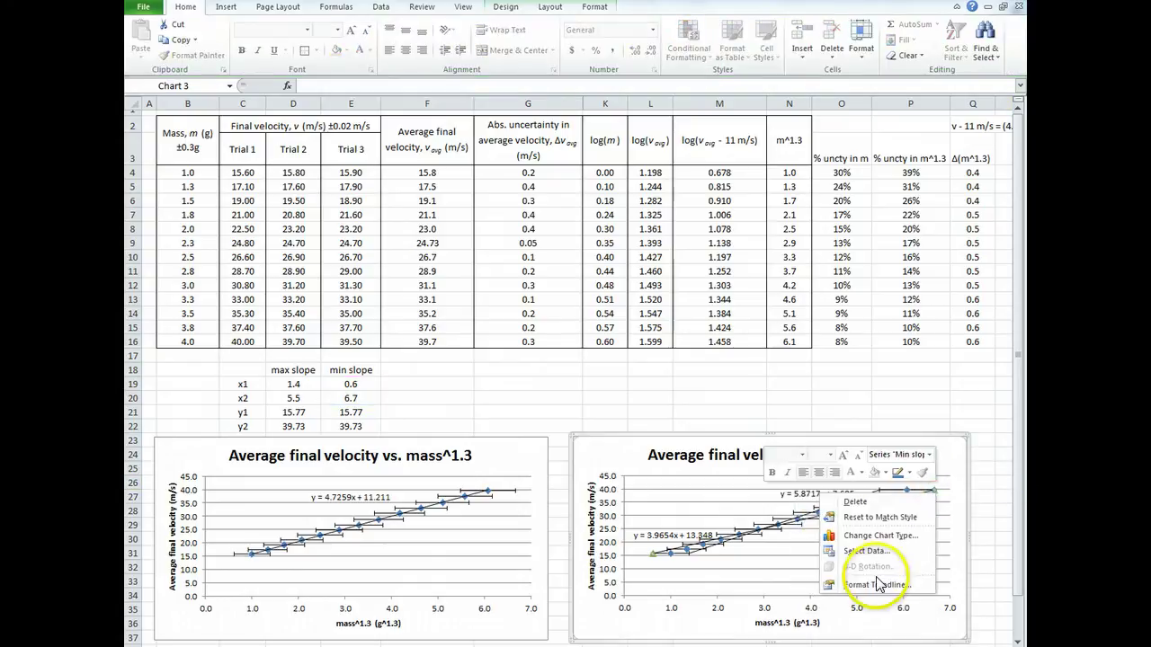
click(932, 493)
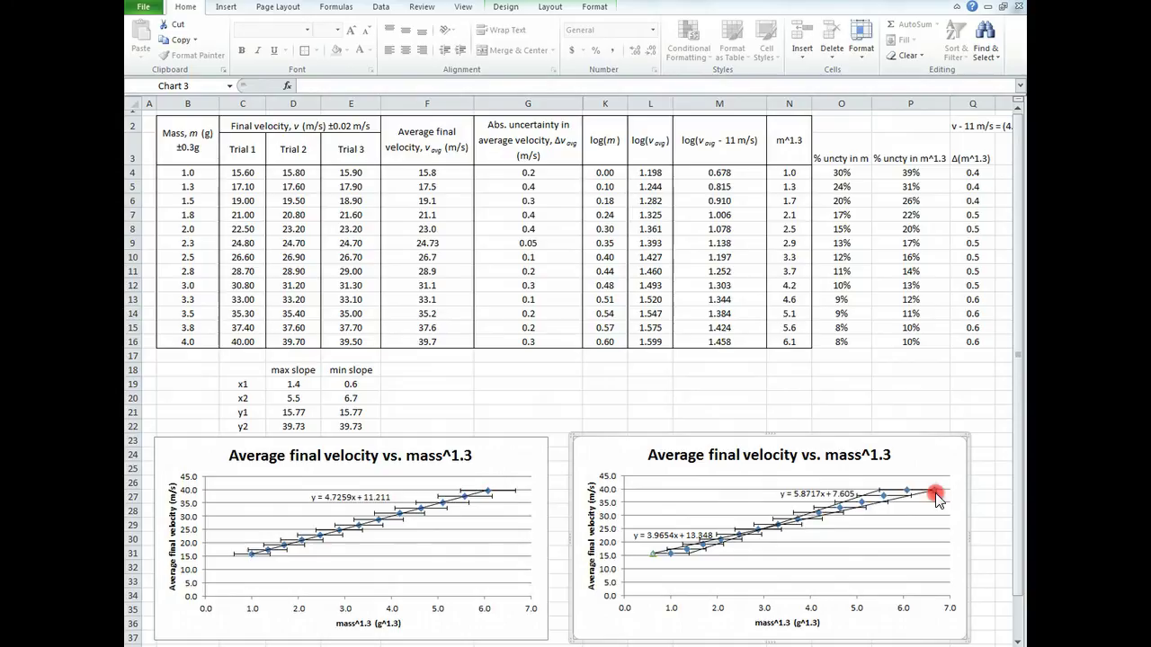
right_click(935, 493)
right_click(938, 494)
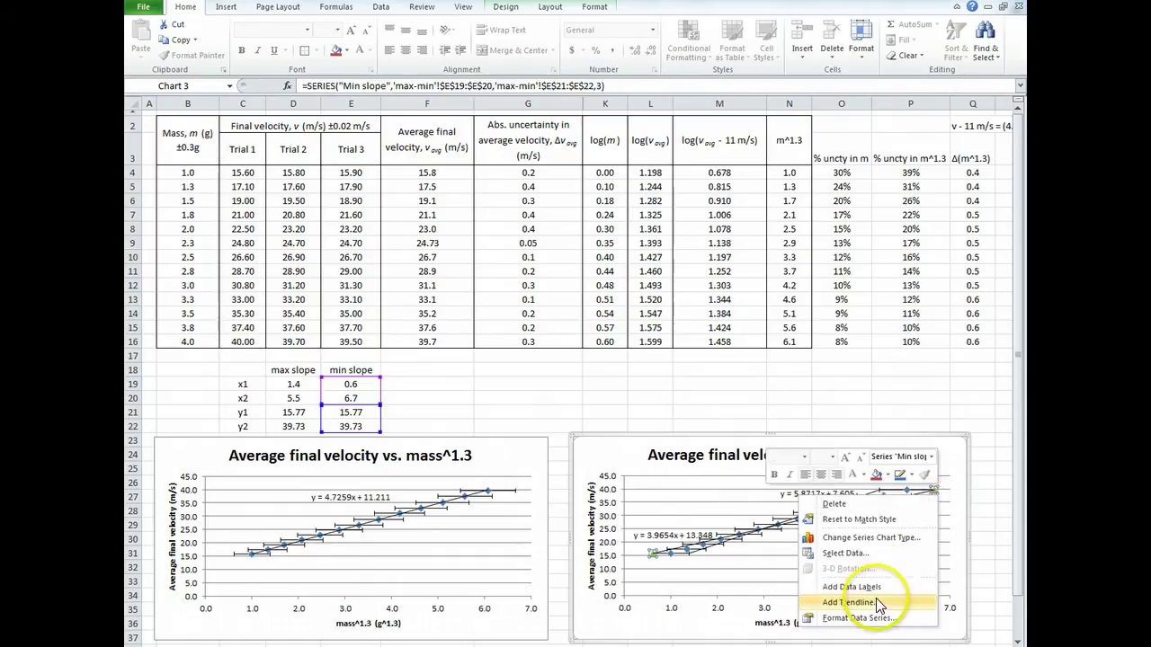
Set the Min slope series marker type to None in Format Data Series.
click(868, 618)
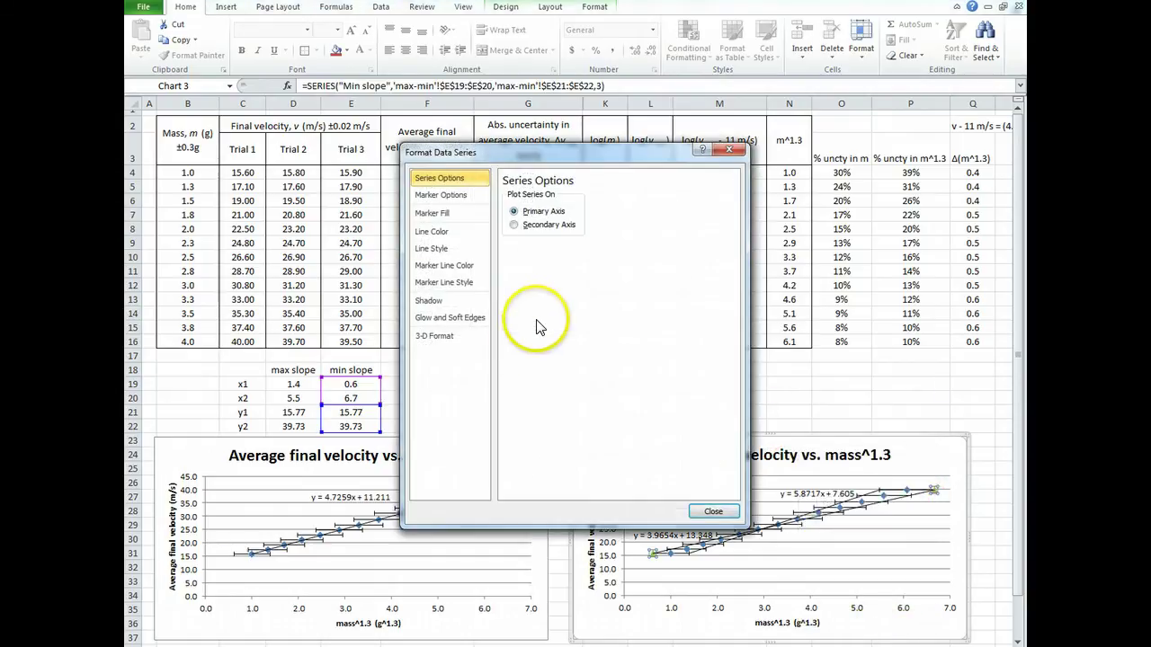
click(440, 212)
click(440, 194)
click(515, 227)
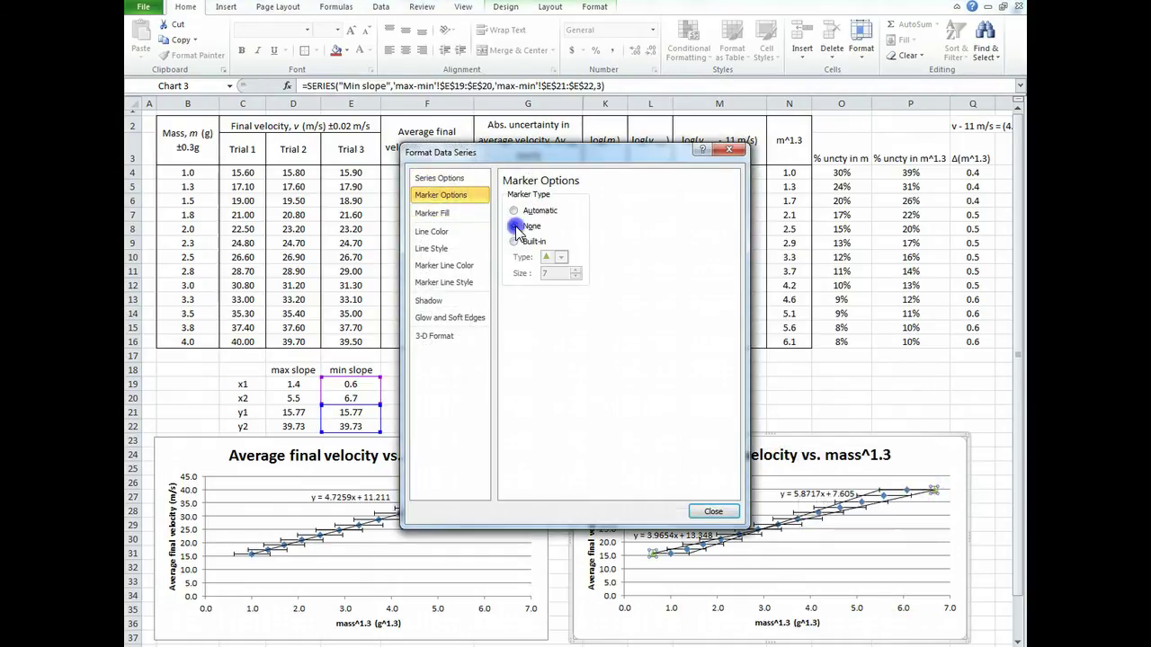
click(703, 510)
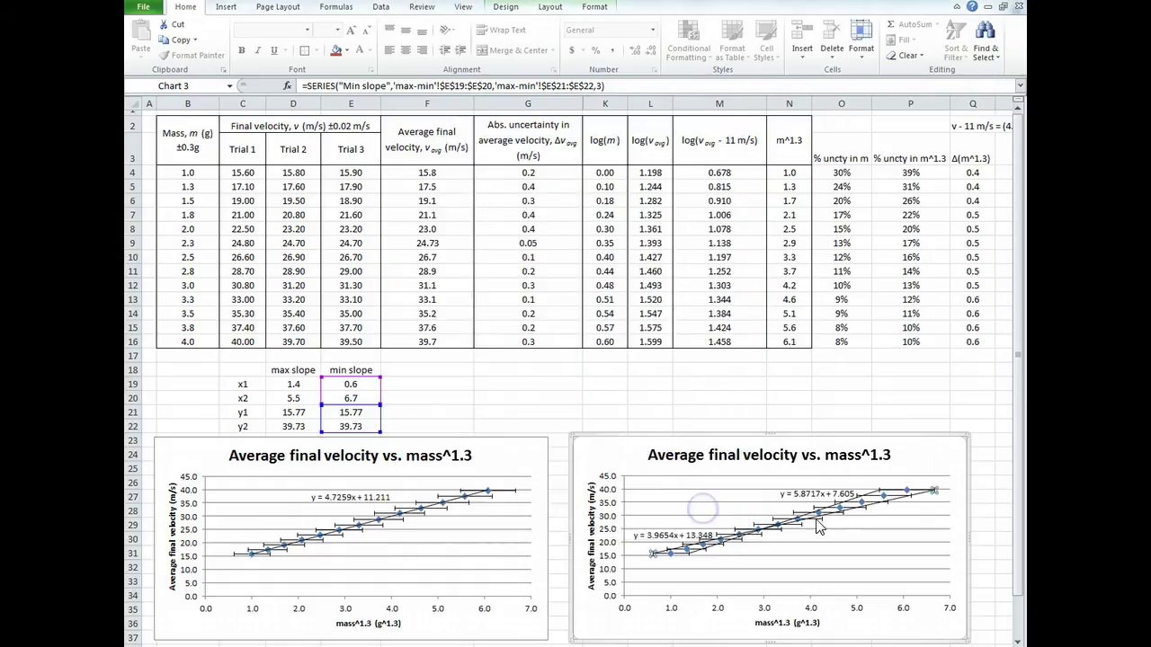
Drag the y = 3.9654x + 13.348 equation label a little up and to the left.
click(932, 456)
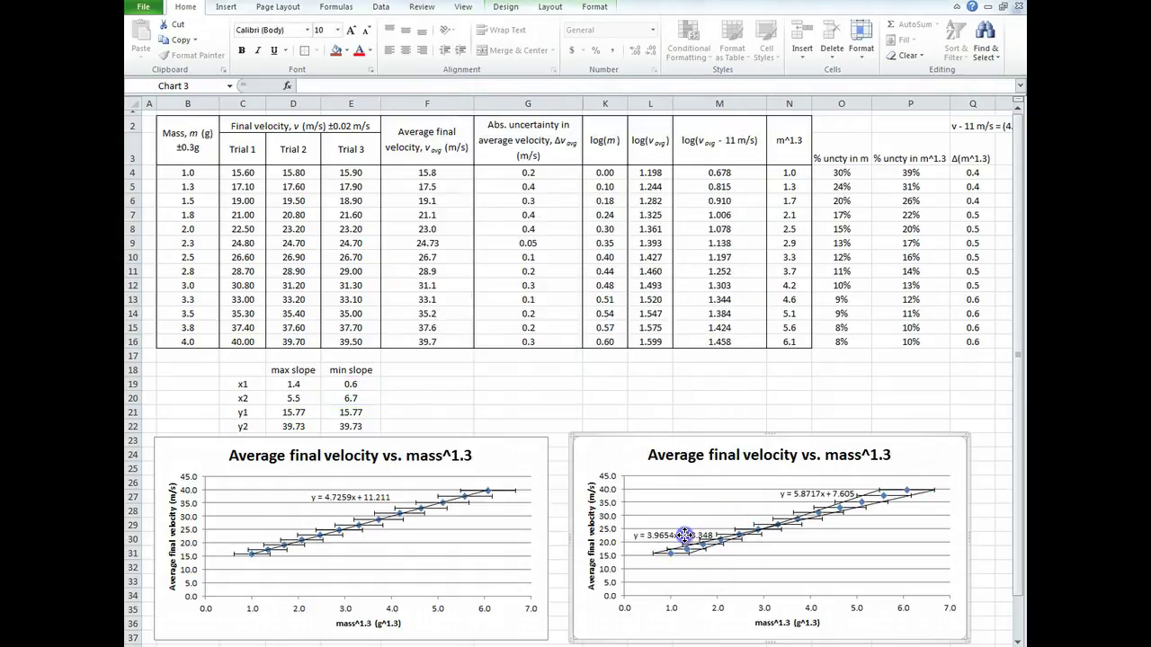
drag(715, 537, 681, 522)
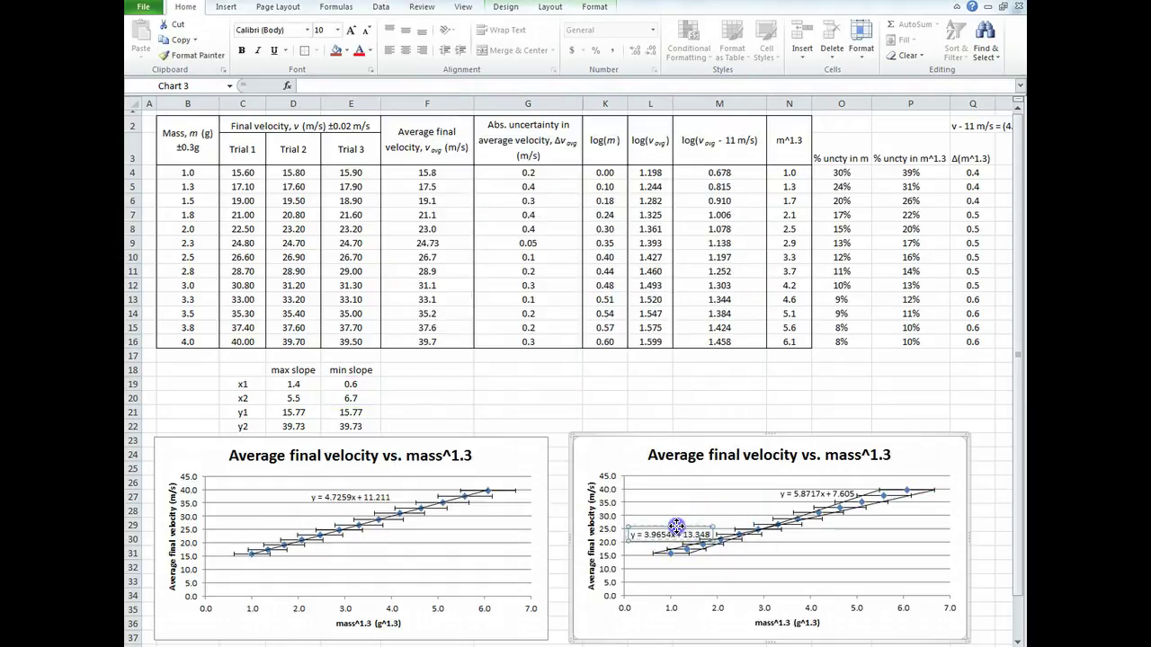
click(869, 493)
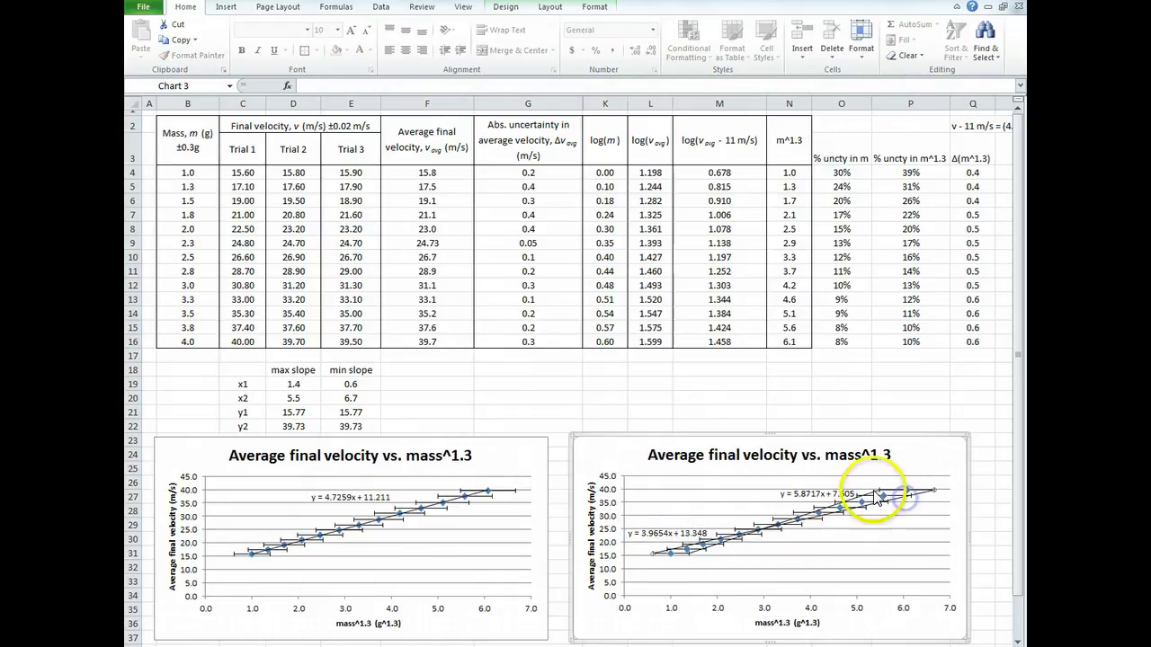
click(793, 497)
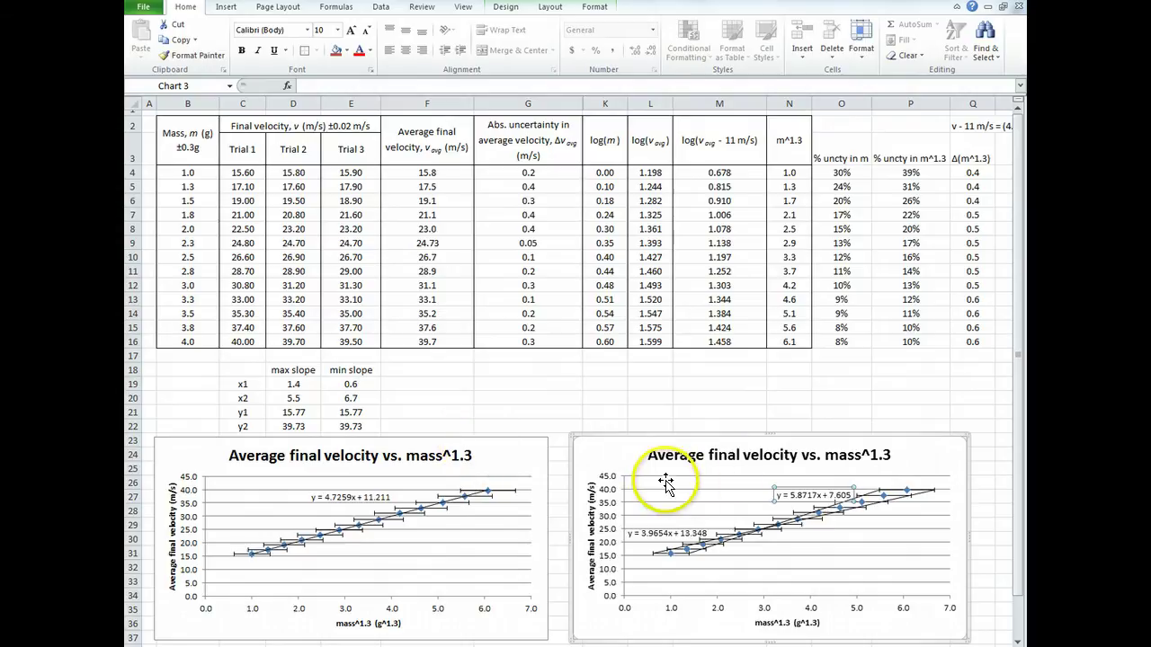
click(254, 371)
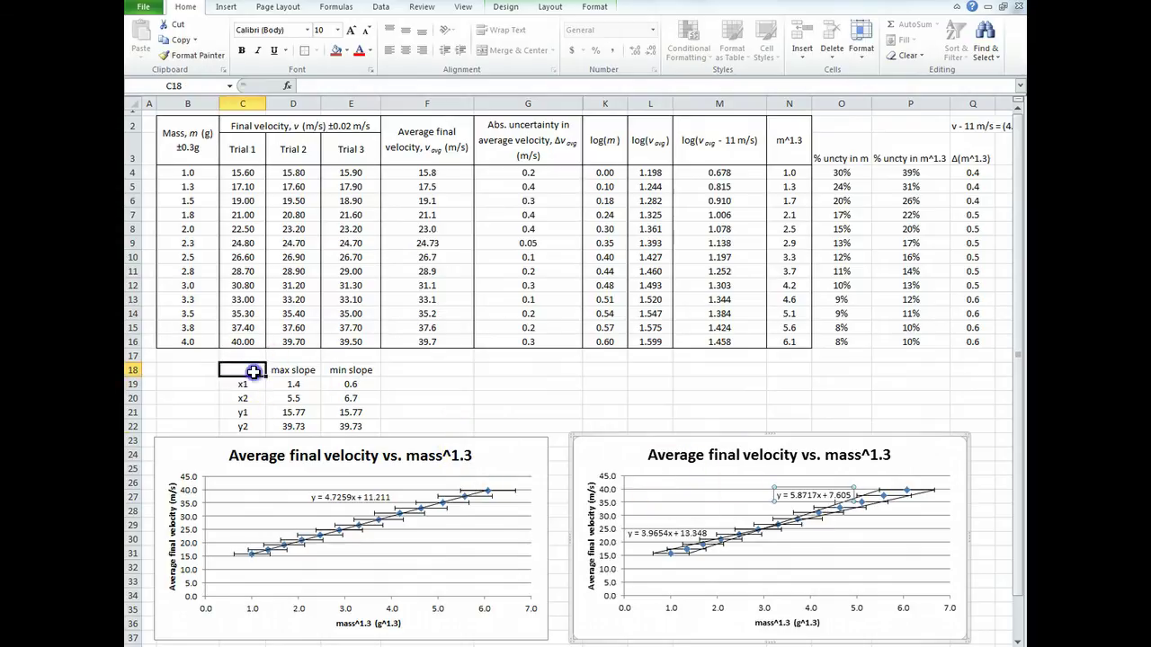
Select the slope table C18:E22, then check both trendline equation labels on the right chart.
drag(254, 371, 360, 426)
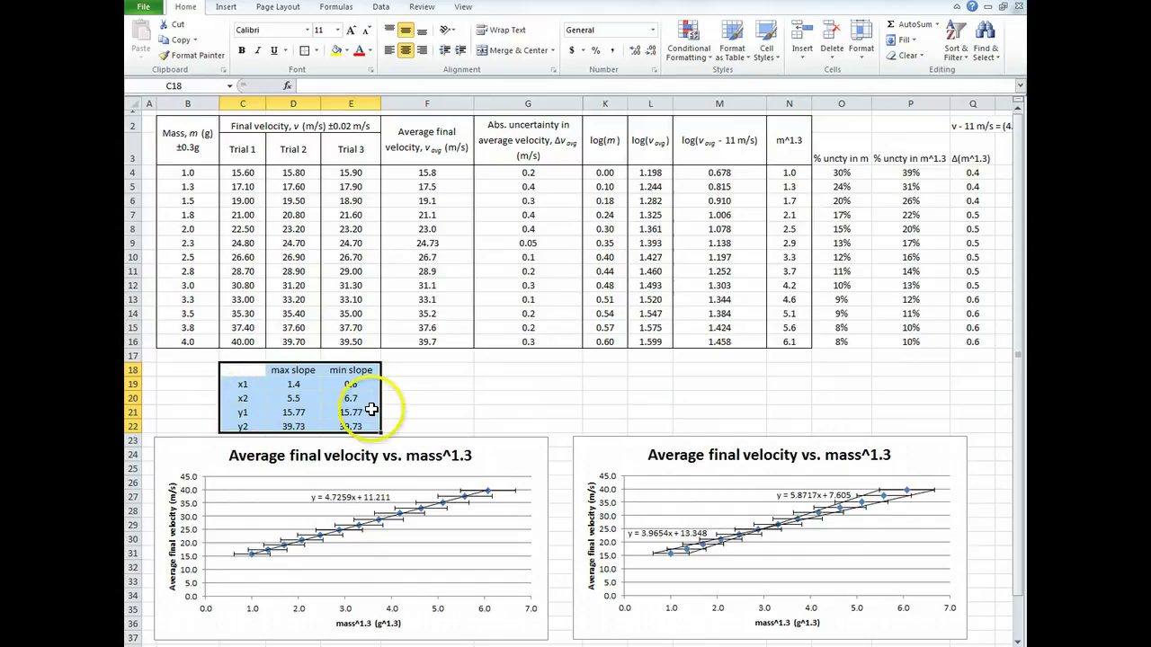
click(742, 511)
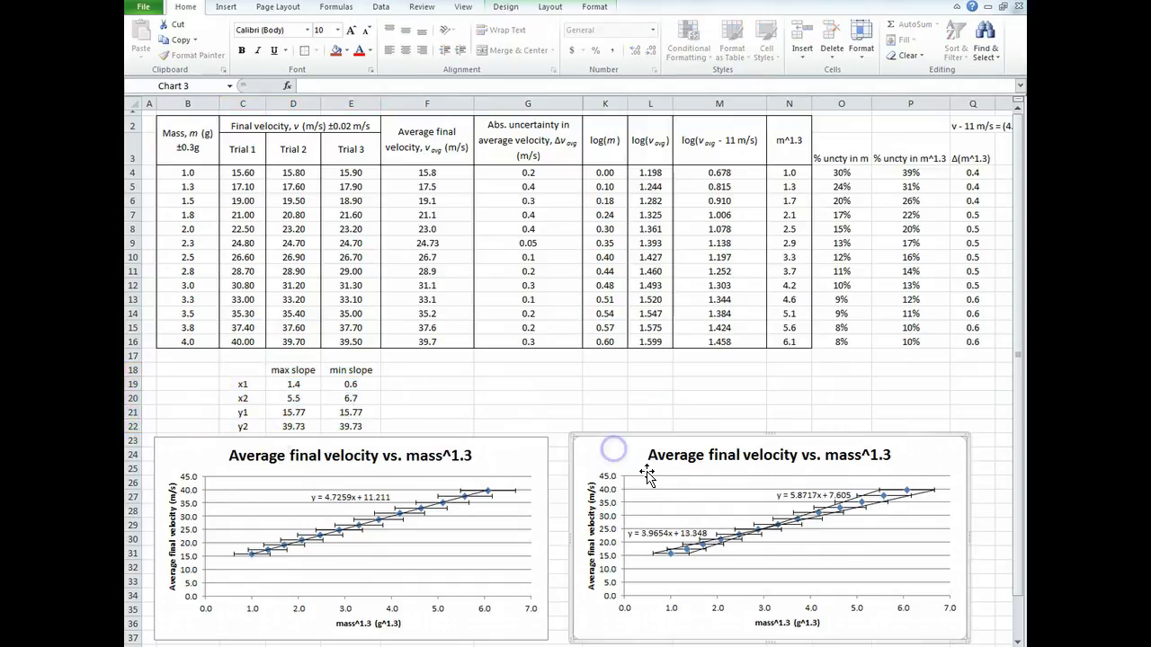
click(657, 531)
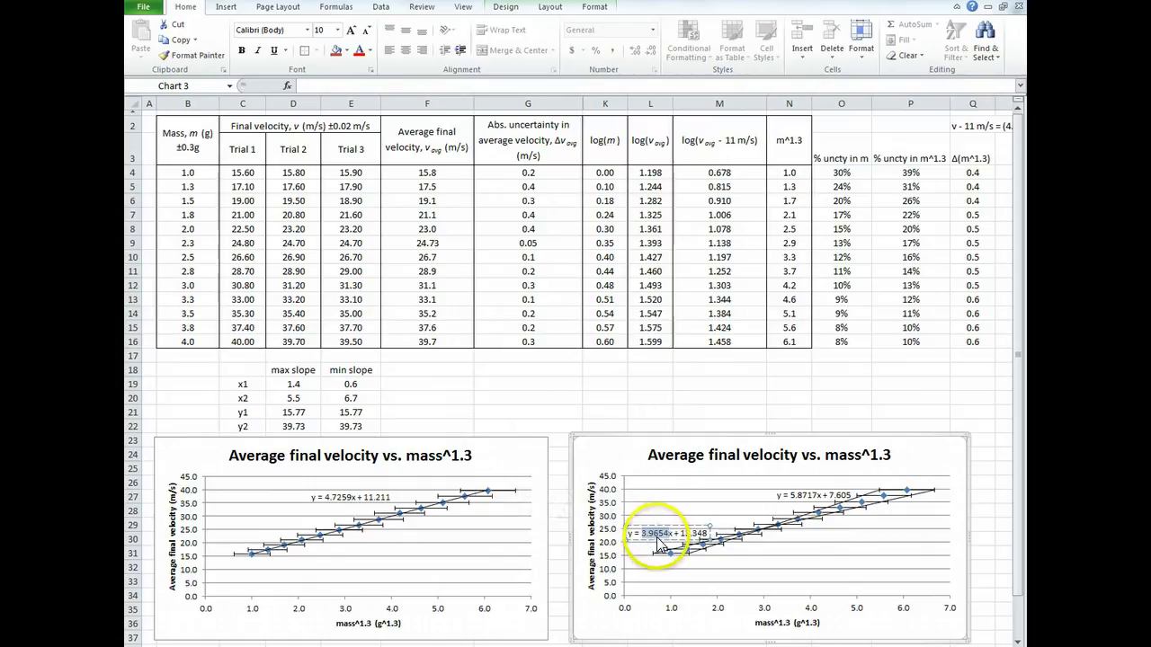
click(813, 495)
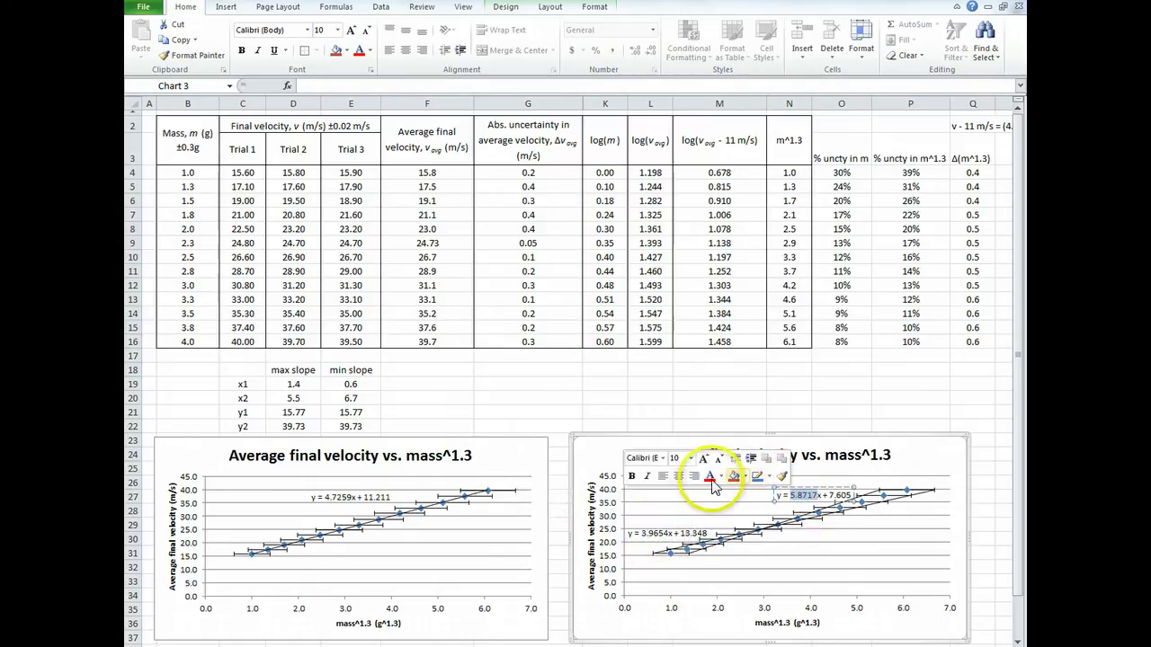
click(640, 408)
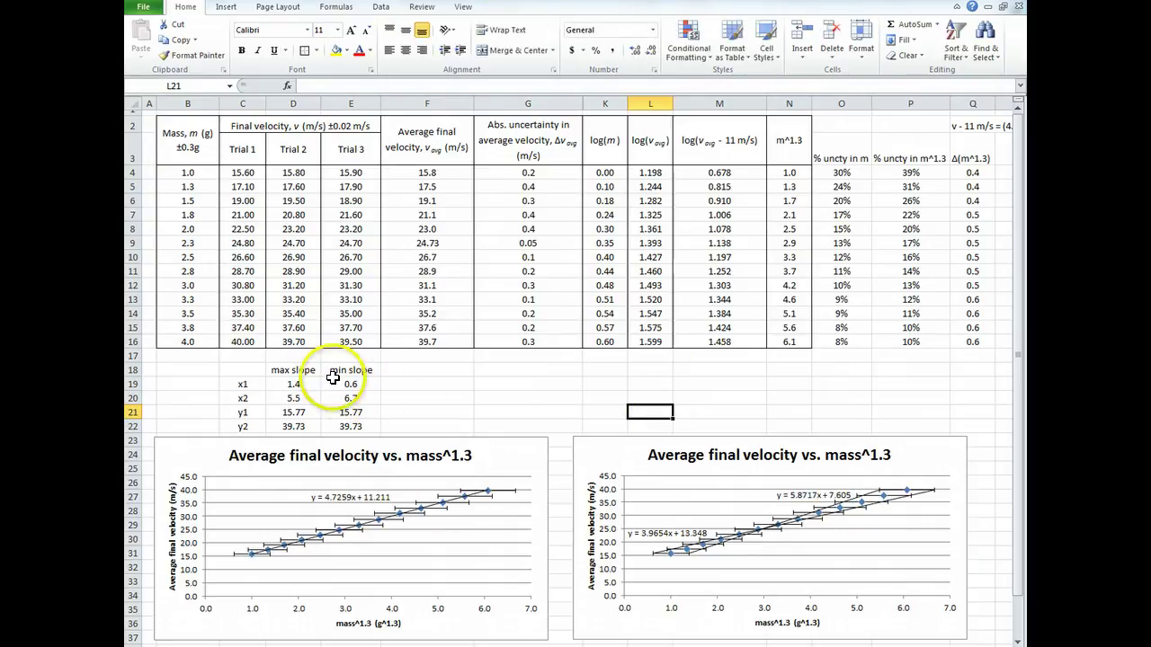
Apply All Borders to C18:E22 and reselect the table to check the borders.
click(242, 370)
shift+click(351, 423)
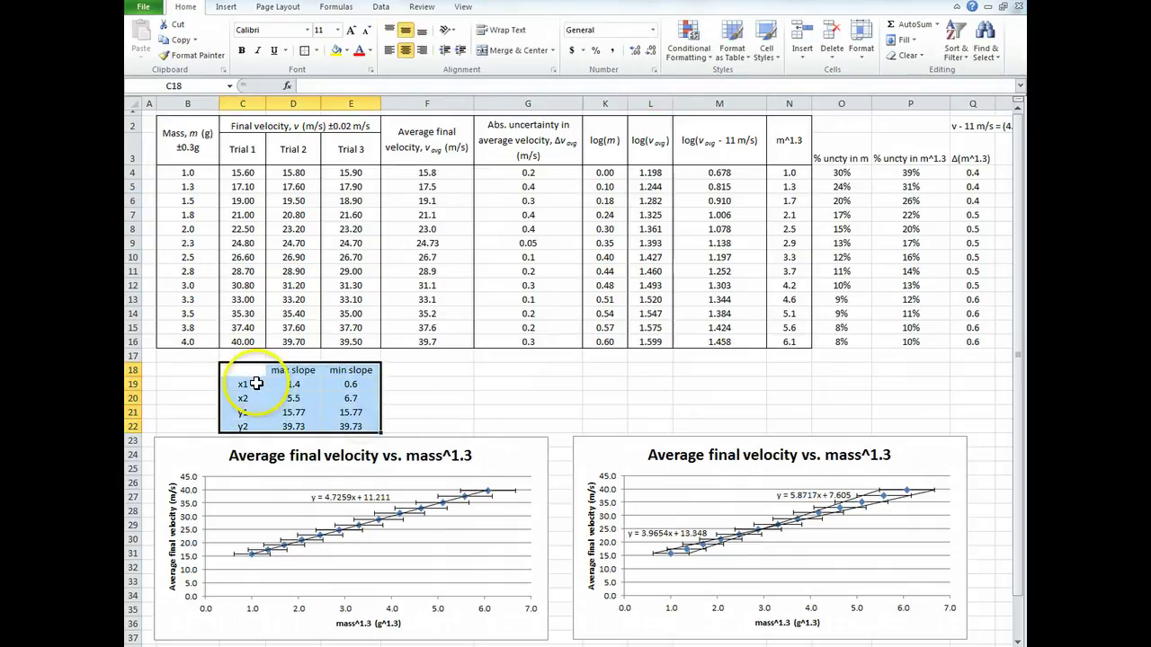
click(303, 50)
drag(284, 366, 284, 409)
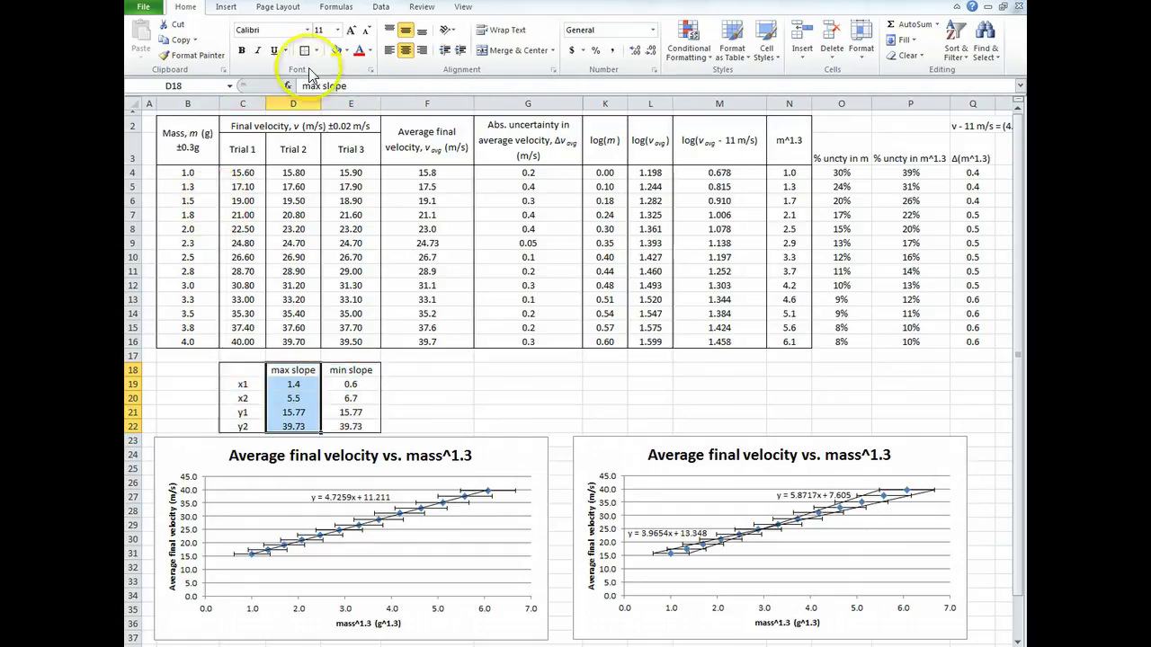
drag(242, 368, 349, 363)
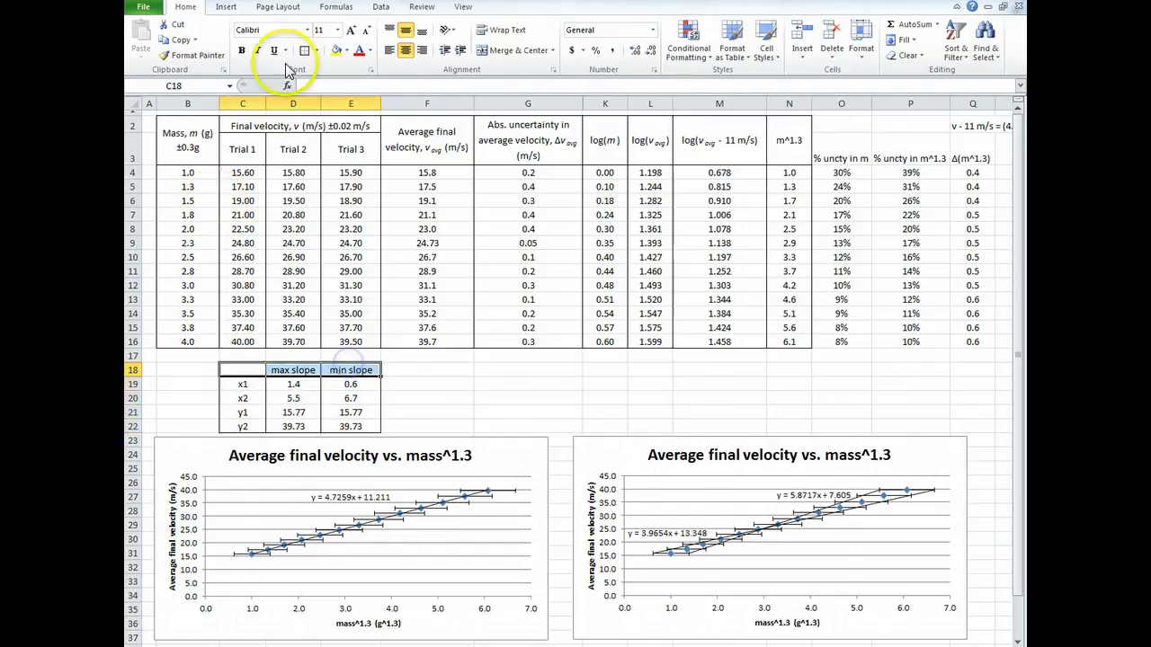
click(522, 422)
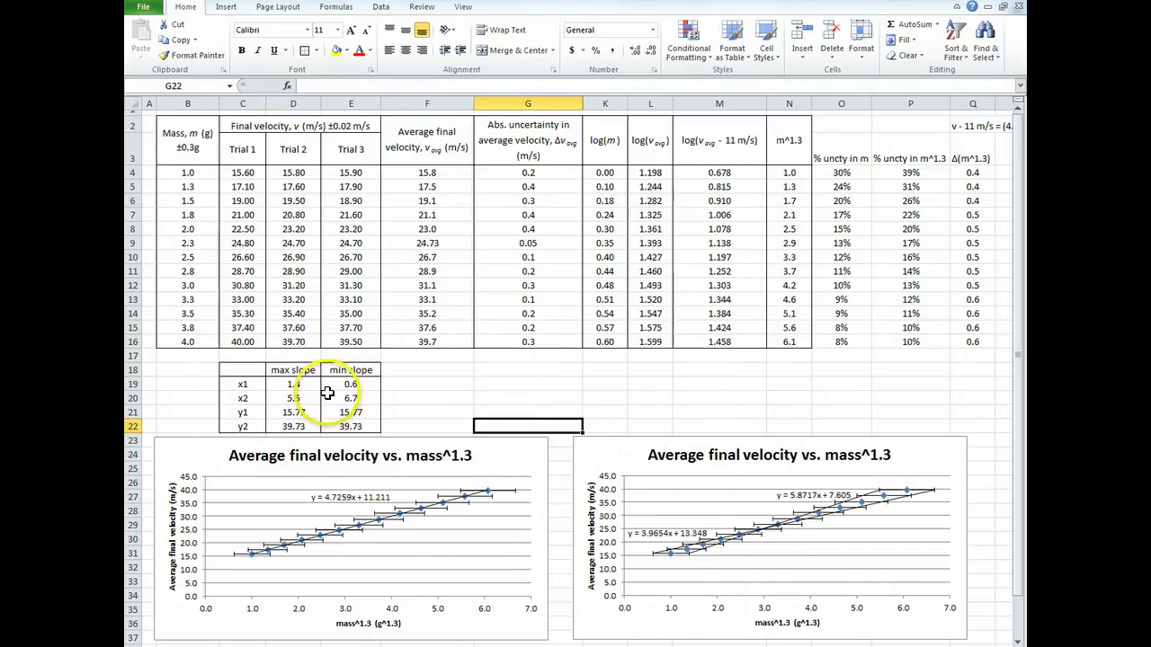
drag(243, 370, 362, 428)
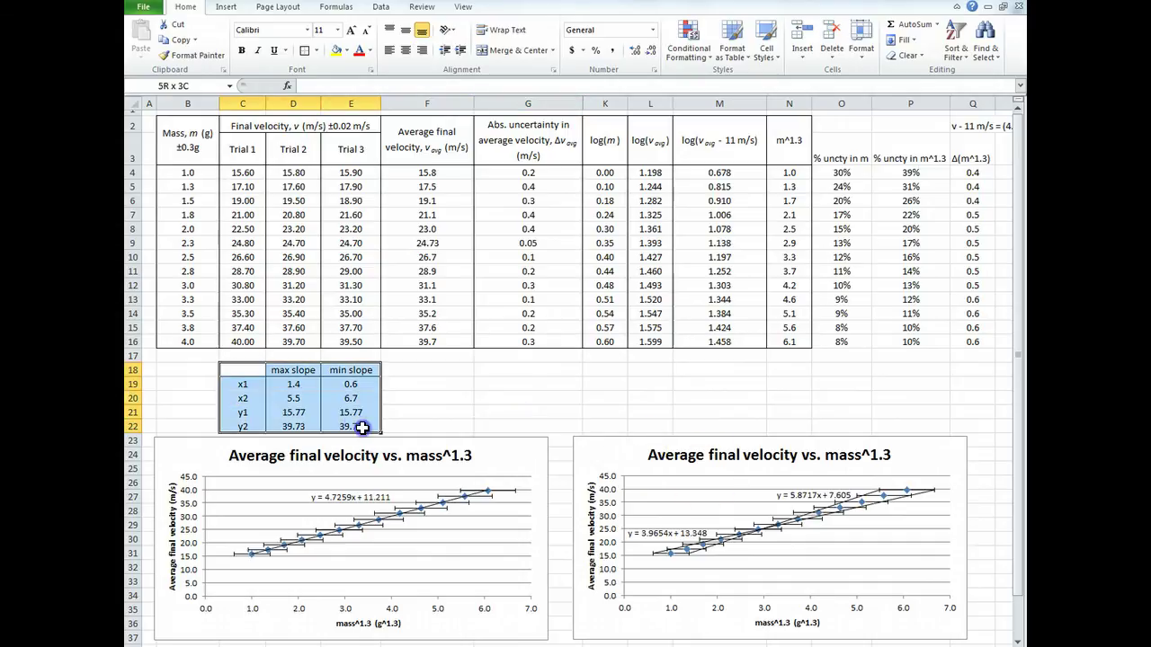
click(598, 451)
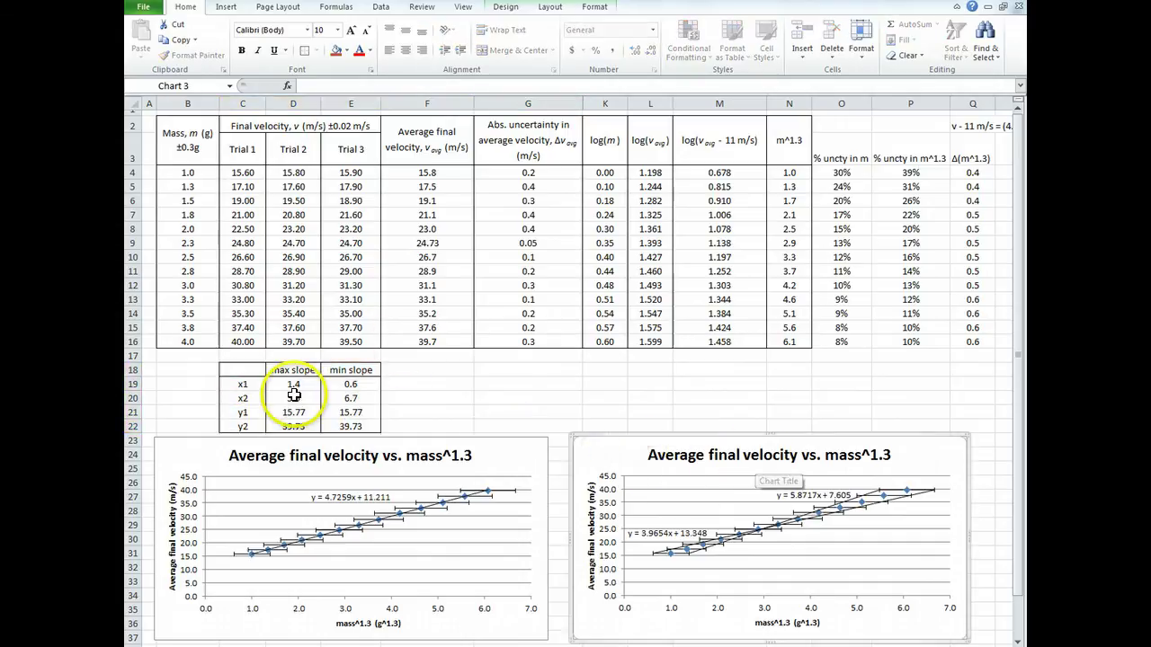